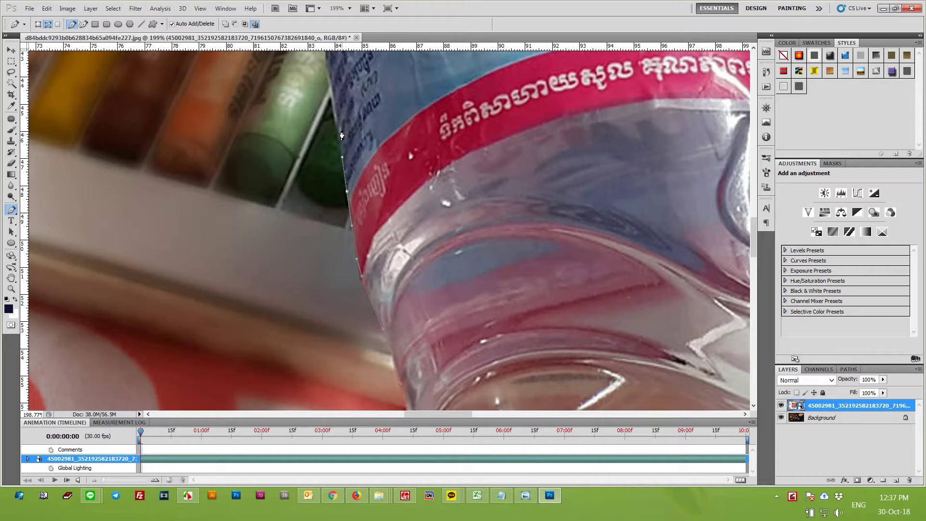
Step: Trace Pen anchors up the bottle's edge and around its curved shoulder
{"action": "left_click_drag", "start_coordinate": [330, 87], "coordinate": [363, 451]}
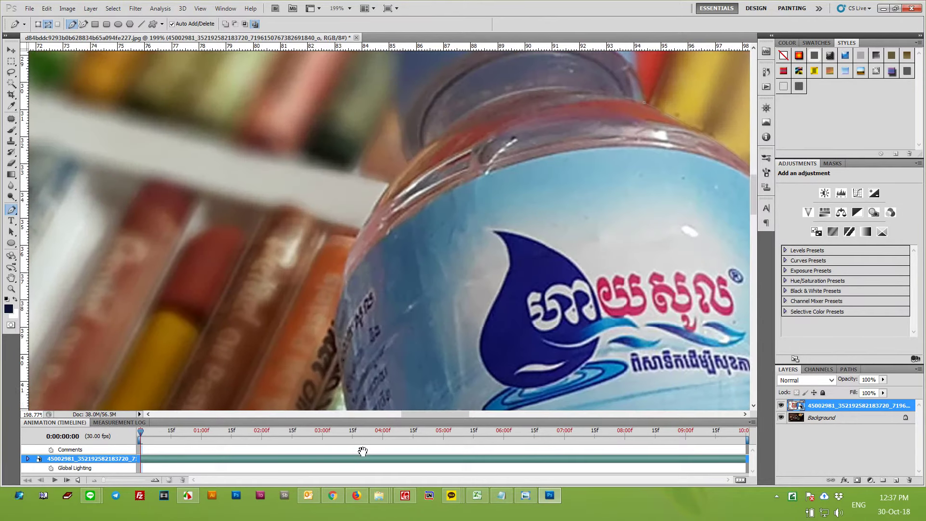
{"action": "left_click", "coordinate": [338, 345]}
{"action": "left_click", "coordinate": [335, 317]}
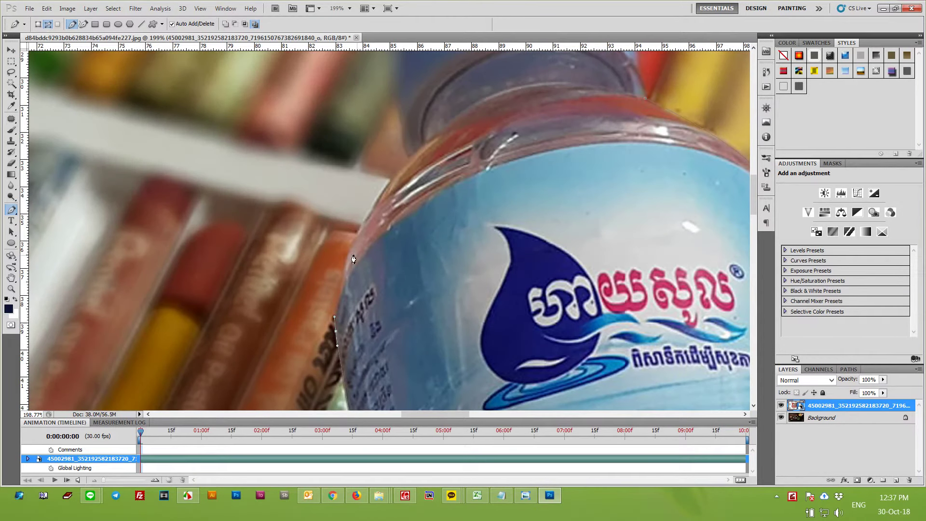
{"action": "left_click_drag", "start_coordinate": [360, 230], "coordinate": [383, 200]}
{"action": "left_click", "coordinate": [360, 230], "text": "alt"}
{"action": "left_click_drag", "start_coordinate": [408, 157], "coordinate": [441, 119]}
Step: Continue the path with curved anchors around the left, top and right of the blue cap
{"action": "left_click_drag", "start_coordinate": [423, 158], "coordinate": [441, 354]}
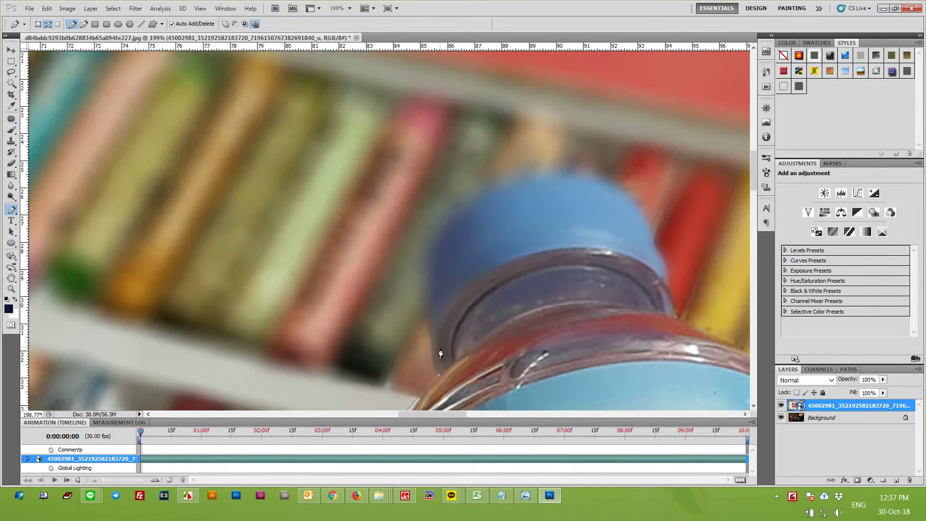
{"action": "left_click_drag", "start_coordinate": [421, 279], "coordinate": [423, 250]}
{"action": "left_click_drag", "start_coordinate": [488, 183], "coordinate": [540, 163]}
{"action": "left_click_drag", "start_coordinate": [627, 188], "coordinate": [644, 200]}
{"action": "left_click_drag", "start_coordinate": [657, 237], "coordinate": [667, 289]}
{"action": "left_click_drag", "start_coordinate": [673, 329], "coordinate": [671, 331]}
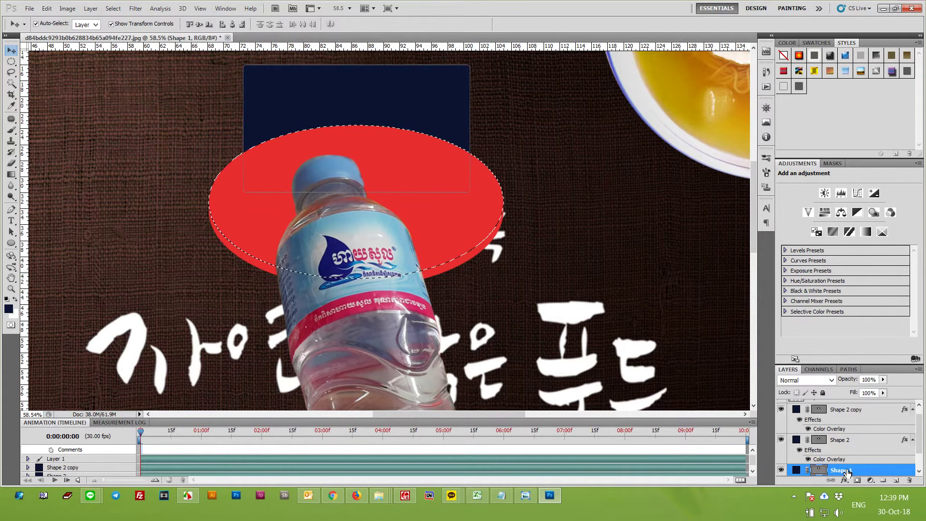
Step: Hide the red ellipse layers and trial-move the navy rectangle, undoing it back to the top
{"action": "key", "text": "Delete"}
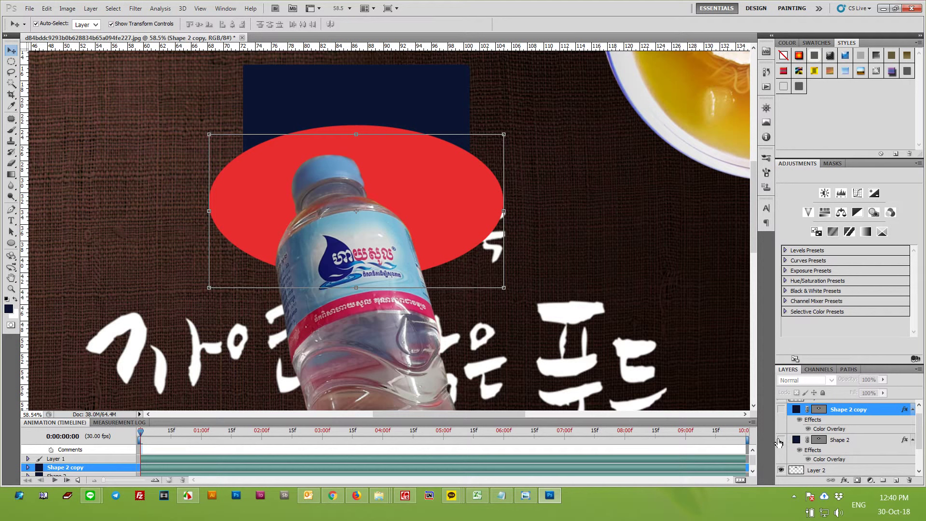
{"action": "left_click", "coordinate": [781, 440]}
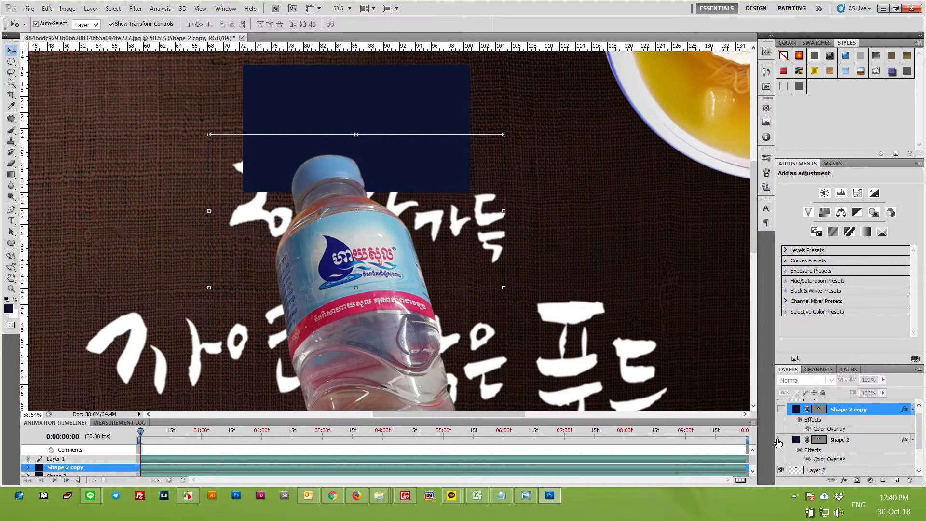
{"action": "left_click", "coordinate": [413, 186]}
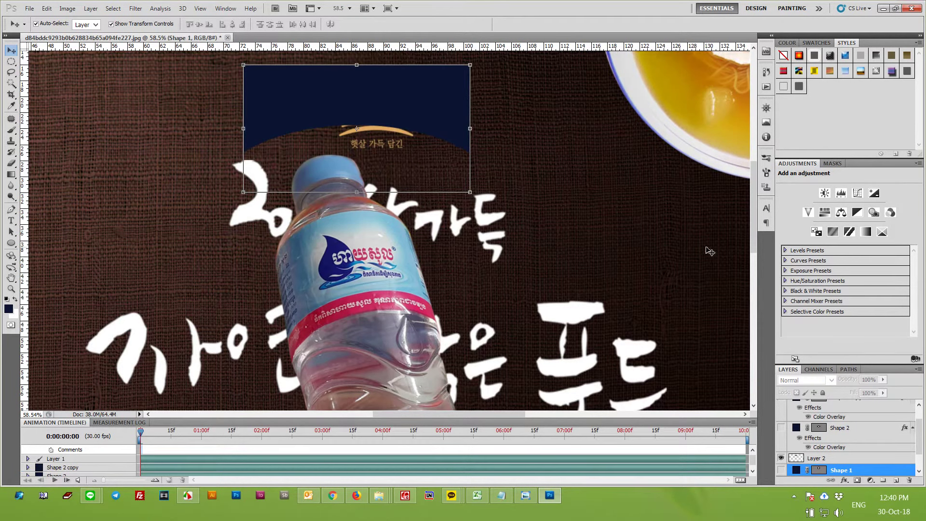
{"action": "left_click", "coordinate": [585, 160]}
{"action": "left_click", "coordinate": [397, 95]}
{"action": "key", "text": "ctrl+z"}
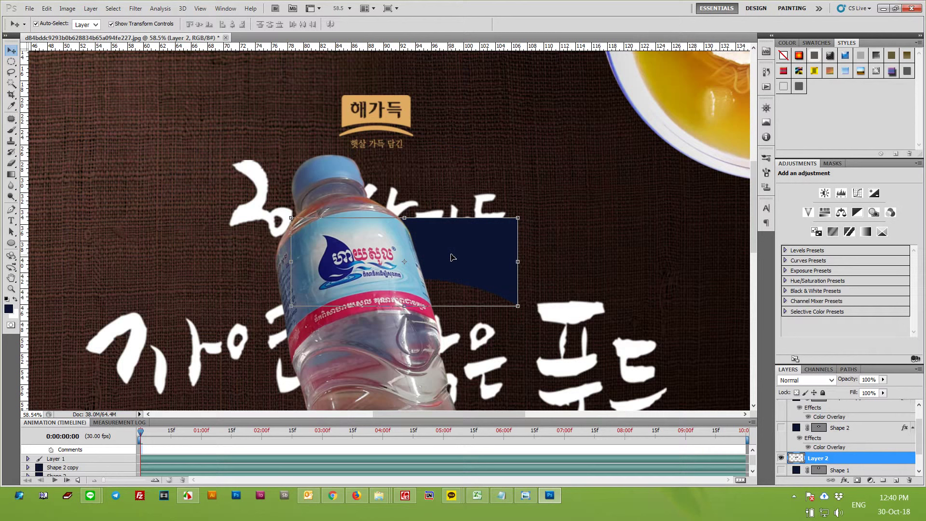
{"action": "key", "text": "ctrl+z"}
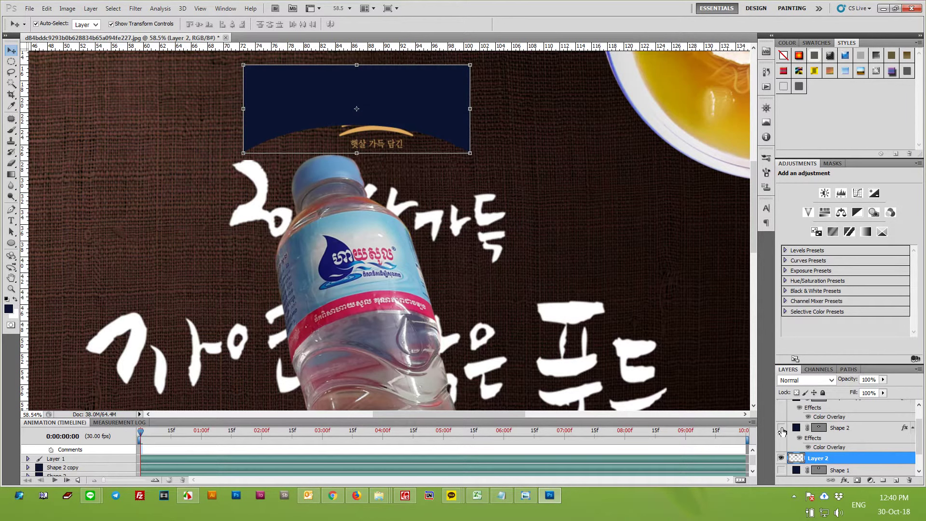
Step: Nudge the red ellipse down, duplicate it, and fill its outline with navy on a new layer
{"action": "left_click", "coordinate": [781, 428]}
{"action": "left_click", "coordinate": [446, 193]}
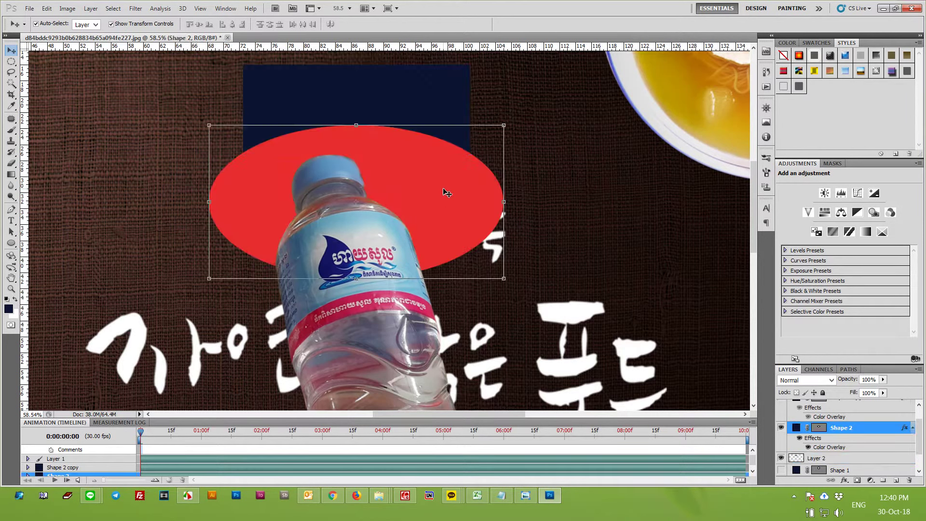
{"action": "left_click_drag", "start_coordinate": [452, 189], "coordinate": [456, 196]}
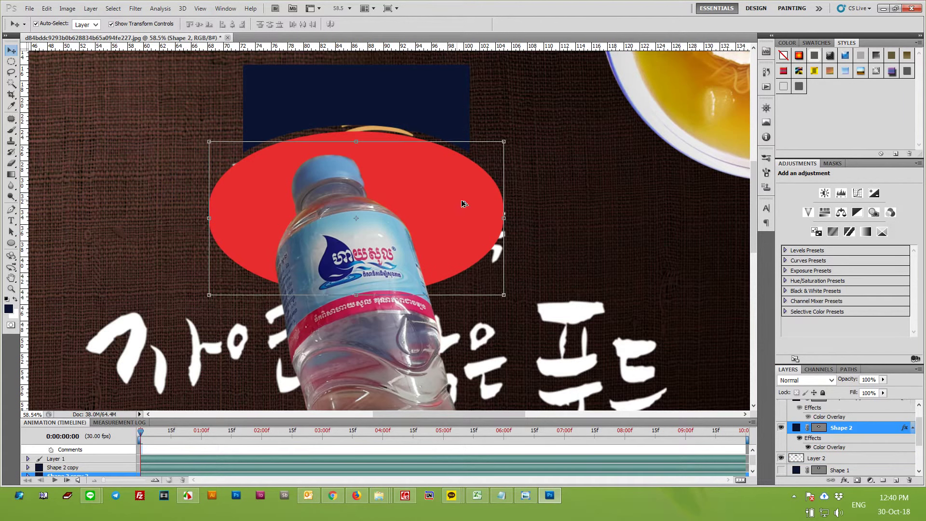
{"action": "key", "text": "ctrl+j"}
{"action": "left_click", "coordinate": [819, 428], "text": "ctrl"}
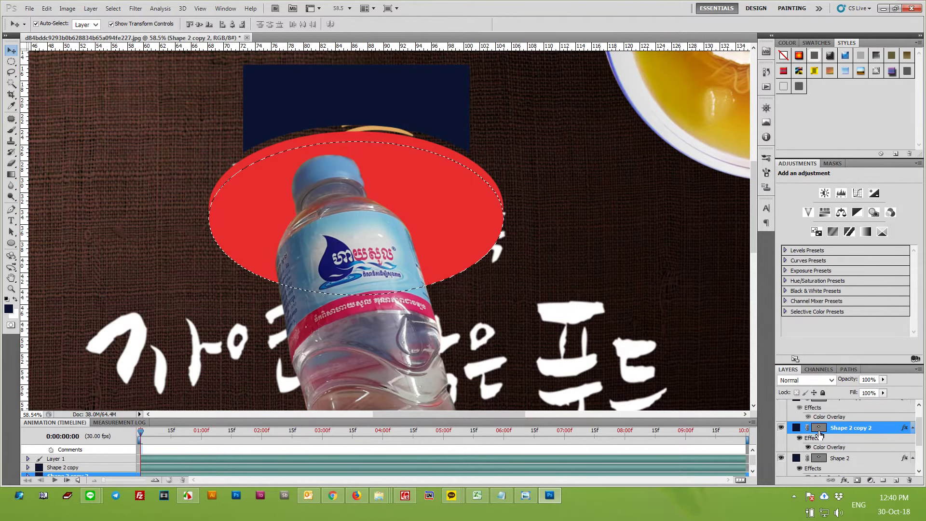
{"action": "left_click", "coordinate": [896, 480]}
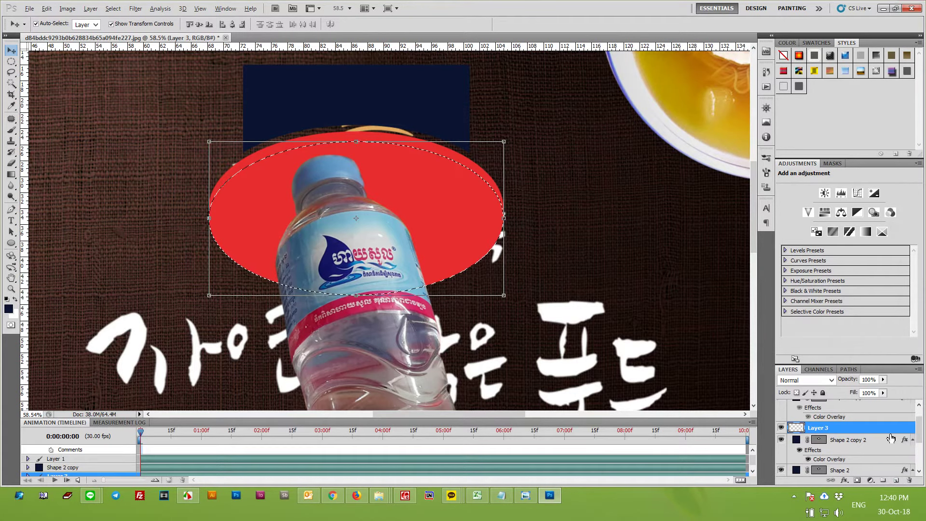
{"action": "key", "text": "alt+BackSpace"}
Step: Dismiss the Save As dialog without saving and drop the elliptical selection
{"action": "key", "text": "ctrl+shift+s"}
{"action": "left_click", "coordinate": [628, 298]}
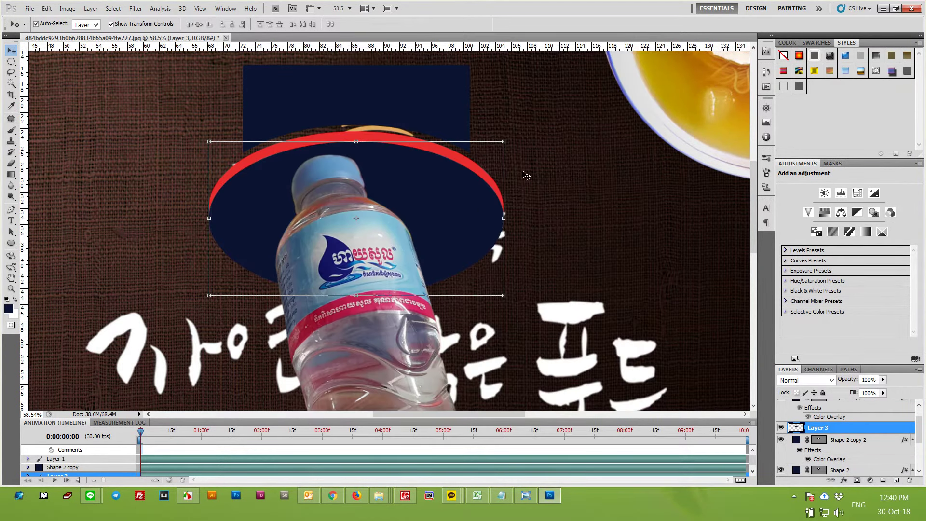
{"action": "key", "text": "ctrl+d"}
{"action": "left_click", "coordinate": [561, 170]}
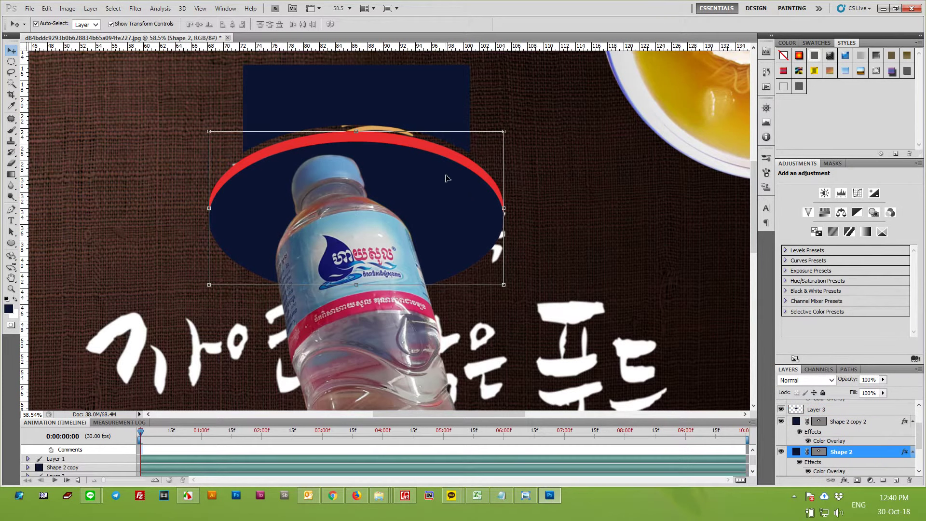
Step: Load the red ellipse's outline, attempt a Delete on the shape layer, and dismiss the error
{"action": "left_click", "coordinate": [819, 453], "text": "ctrl"}
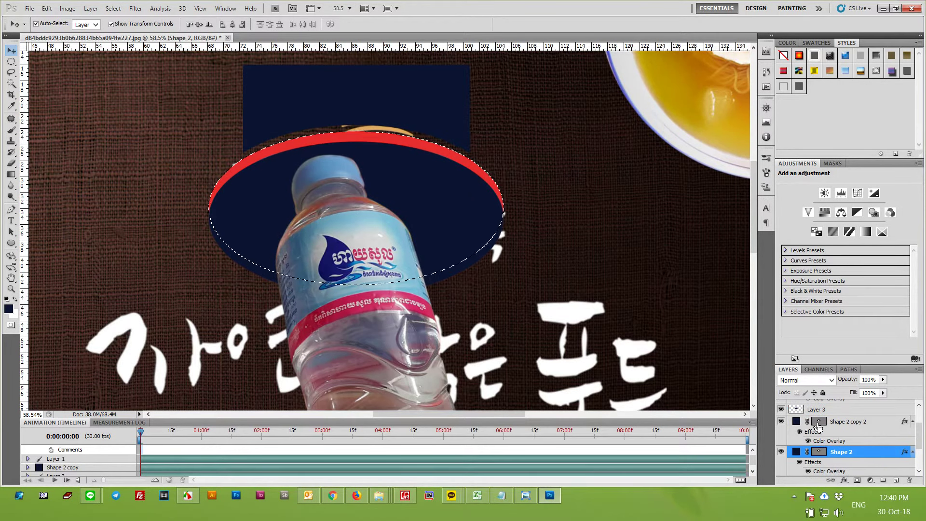
{"action": "left_click", "coordinate": [842, 421]}
{"action": "left_click", "coordinate": [842, 454]}
{"action": "key", "text": "Delete"}
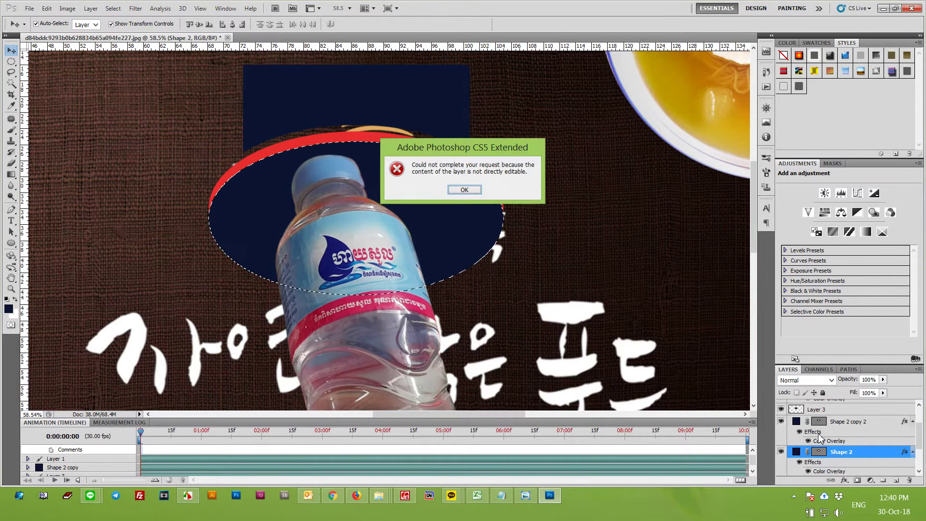
{"action": "key", "text": "Return"}
{"action": "key", "text": "ctrl+t"}
Step: Confirm the ellipse transform and nudge the water bottle left-down, then slightly back up-right
{"action": "scroll", "coordinate": [505, 182], "scroll_direction": "down", "scroll_amount": 3}
{"action": "scroll", "coordinate": [505, 182], "scroll_direction": "down", "scroll_amount": 1}
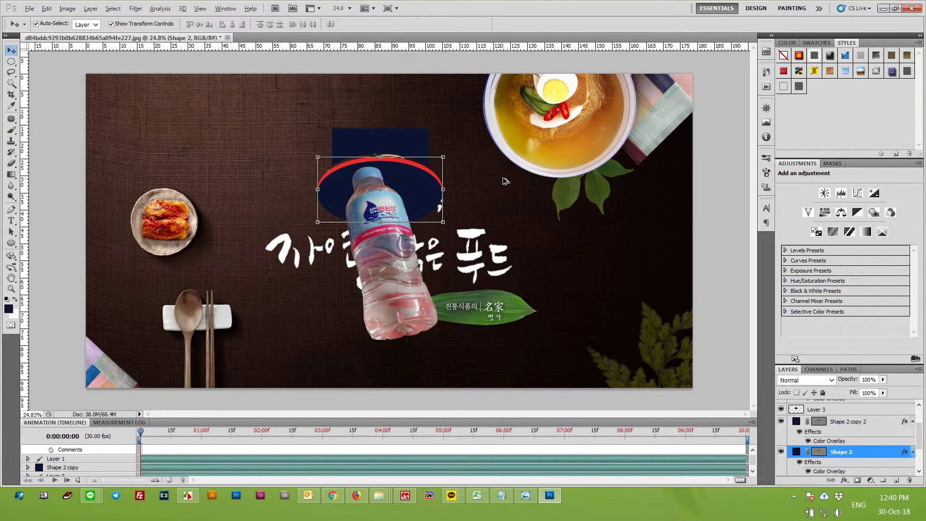
{"action": "key", "text": "Return"}
{"action": "left_click", "coordinate": [703, 269]}
{"action": "scroll", "coordinate": [555, 261], "scroll_direction": "up", "scroll_amount": 1}
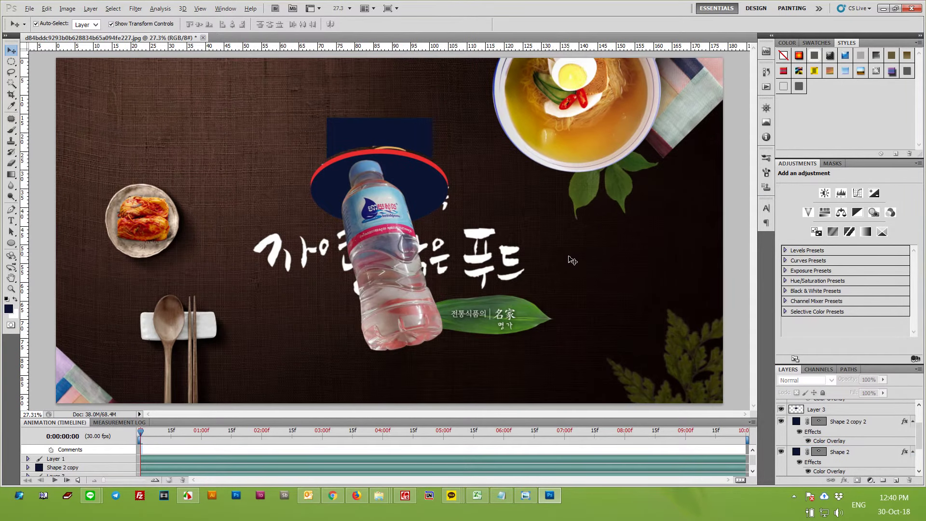
{"action": "mouse_move", "coordinate": [409, 305]}
{"action": "left_mouse_down"}
{"action": "mouse_move", "coordinate": [343, 332]}
{"action": "mouse_move", "coordinate": [278, 386]}
{"action": "mouse_move", "coordinate": [353, 311]}
{"action": "mouse_move", "coordinate": [401, 312]}
{"action": "left_mouse_up"}
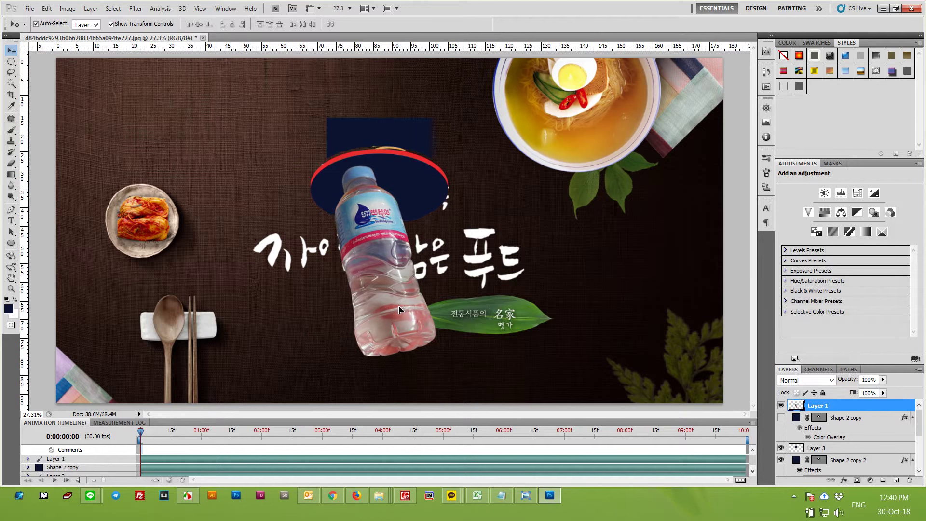
{"action": "left_click_drag", "start_coordinate": [401, 312], "coordinate": [403, 306]}
Step: Try moving the bottle left and the navy rectangle down-right, undoing both moves
{"action": "scroll", "coordinate": [410, 184], "scroll_direction": "up", "scroll_amount": 1}
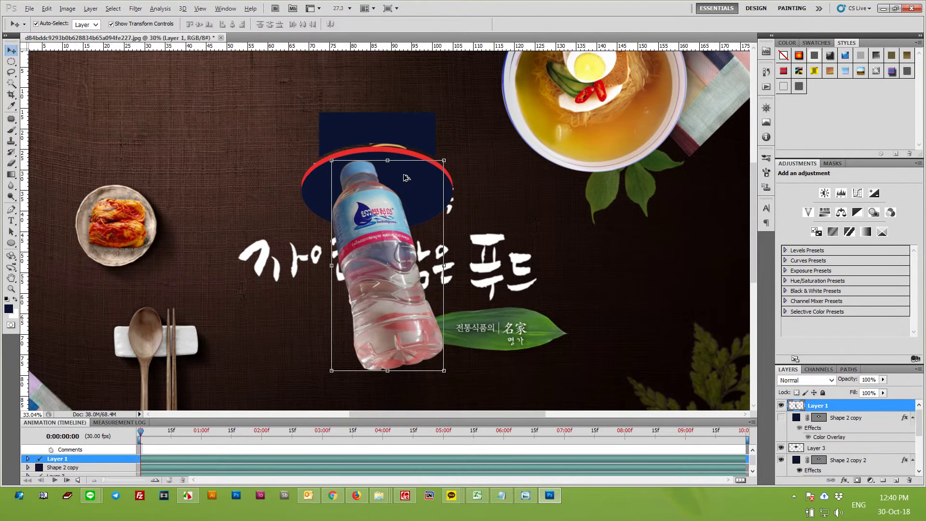
{"action": "scroll", "coordinate": [410, 183], "scroll_direction": "up", "scroll_amount": 2}
{"action": "left_click", "coordinate": [411, 102]}
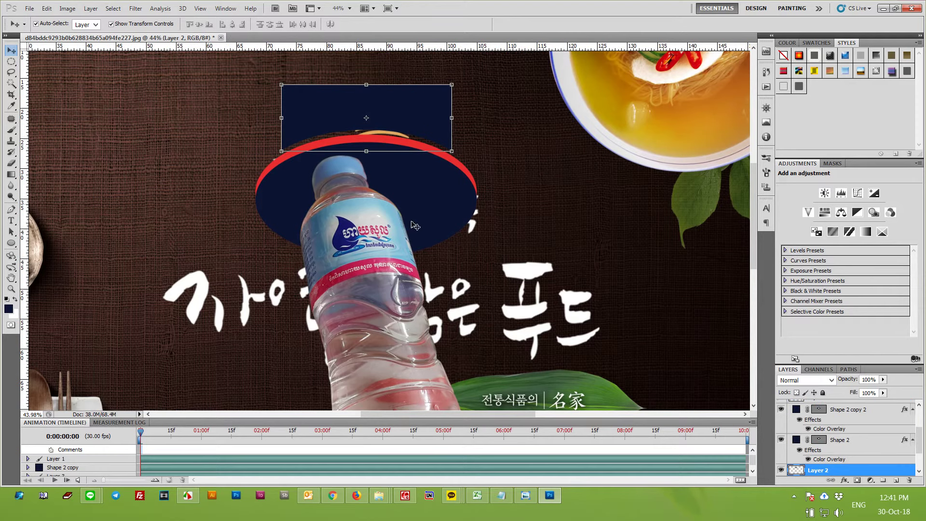
{"action": "left_click", "coordinate": [378, 300]}
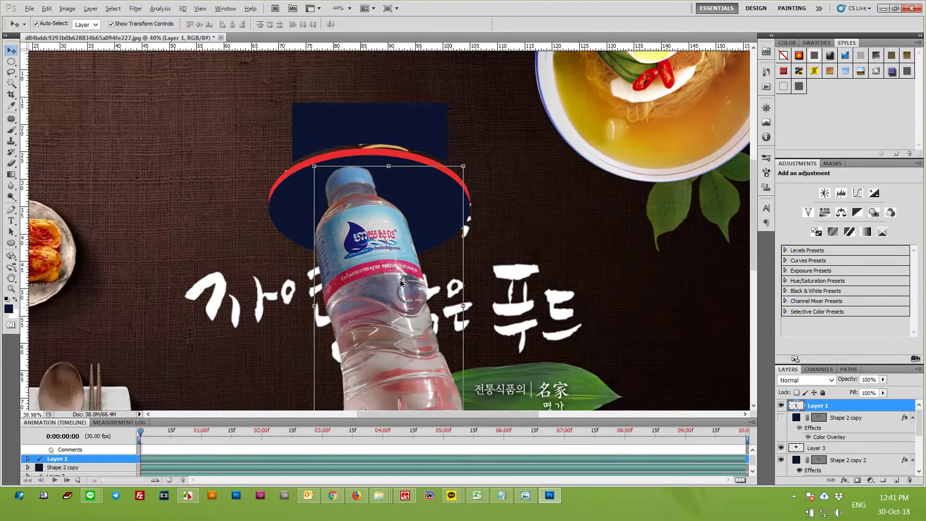
{"action": "scroll", "coordinate": [402, 284], "scroll_direction": "down", "scroll_amount": 3}
{"action": "scroll", "coordinate": [421, 336], "scroll_direction": "up", "scroll_amount": 1}
{"action": "left_click_drag", "start_coordinate": [421, 336], "coordinate": [300, 362]}
{"action": "key", "text": "ctrl+z"}
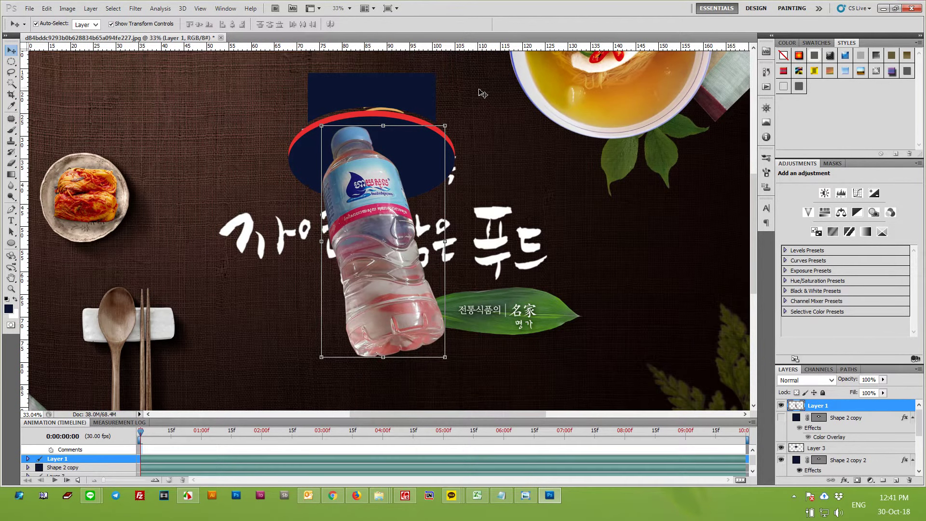
{"action": "left_click", "coordinate": [369, 83]}
{"action": "mouse_move", "coordinate": [387, 90]}
{"action": "left_mouse_down"}
{"action": "mouse_move", "coordinate": [484, 150]}
{"action": "mouse_move", "coordinate": [490, 224]}
{"action": "left_mouse_up"}
{"action": "key", "text": "ctrl+z"}
{"action": "scroll", "coordinate": [477, 154], "scroll_direction": "up", "scroll_amount": 2}
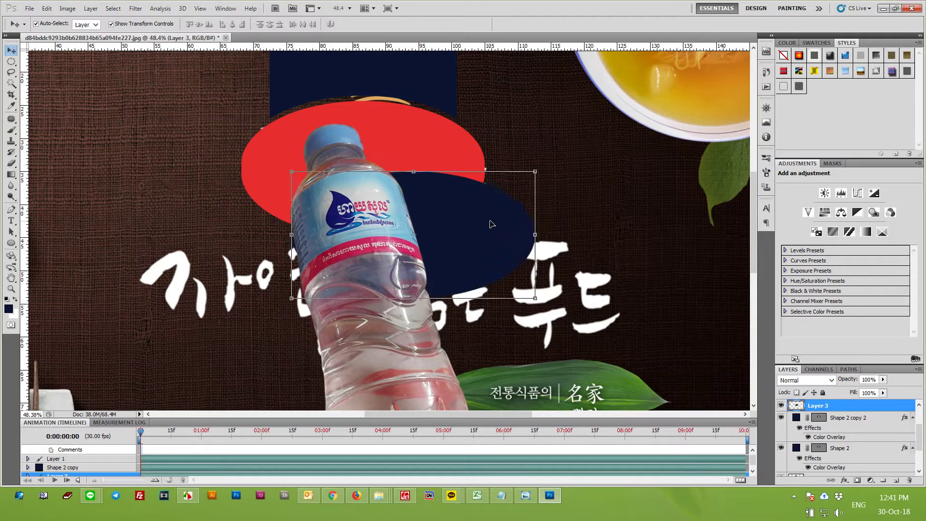
Step: Fill the red ellipse's outline with navy on a new layer and deselect
{"action": "key", "text": "ctrl+z"}
{"action": "left_click", "coordinate": [434, 116]}
{"action": "left_click", "coordinate": [815, 453], "text": "ctrl"}
{"action": "left_click", "coordinate": [897, 480]}
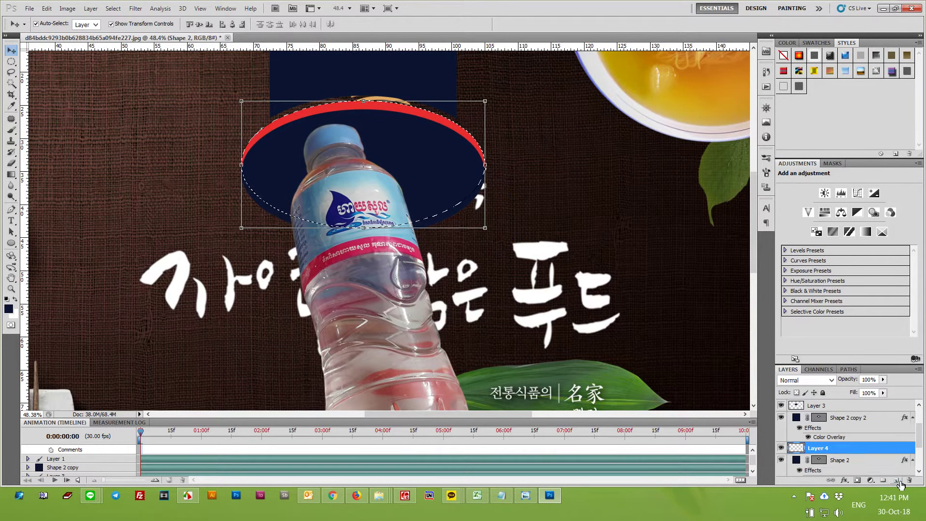
{"action": "key", "text": "alt+BackSpace"}
{"action": "key", "text": "ctrl+d"}
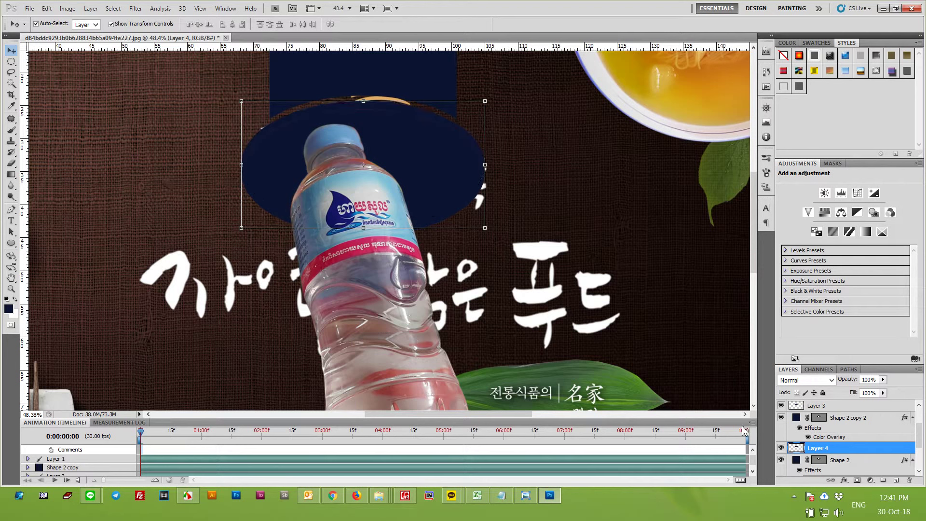
Step: Copy the duplicated ellipse area from Layer 3 to a new layer and toggle Layer 4's visibility
{"action": "left_click", "coordinate": [460, 168]}
{"action": "left_click", "coordinate": [819, 421], "text": "ctrl"}
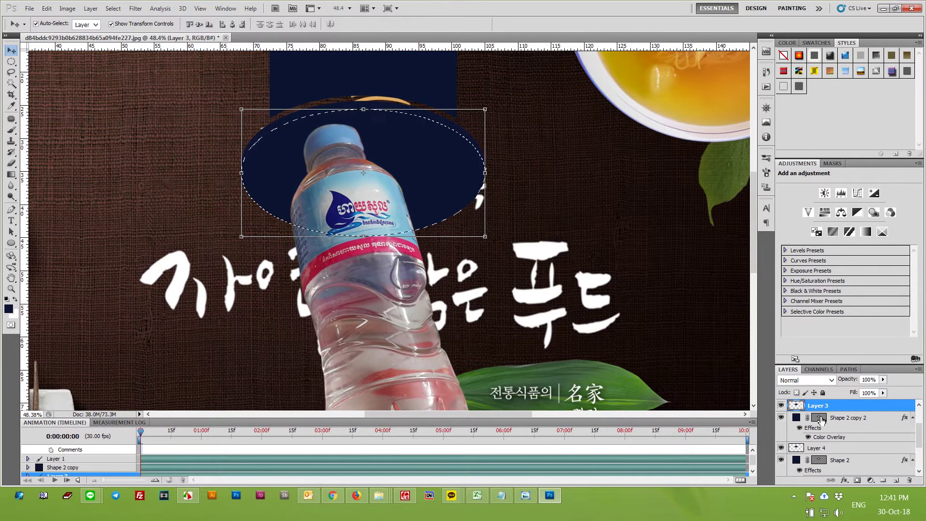
{"action": "key", "text": "ctrl+j"}
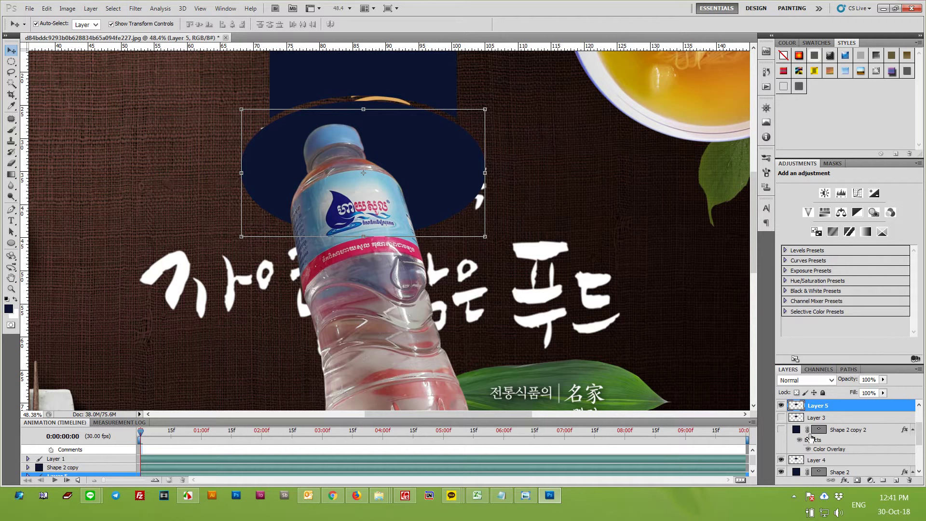
{"action": "left_click", "coordinate": [781, 461]}
{"action": "left_click", "coordinate": [781, 475]}
{"action": "scroll", "coordinate": [814, 455], "scroll_direction": "down", "scroll_amount": 1}
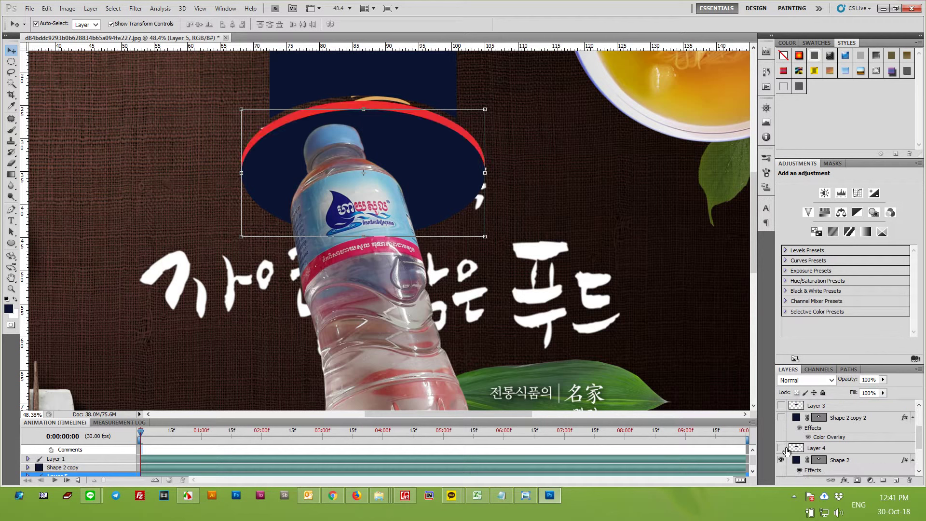
{"action": "left_click", "coordinate": [782, 448]}
{"action": "left_click", "coordinate": [782, 449]}
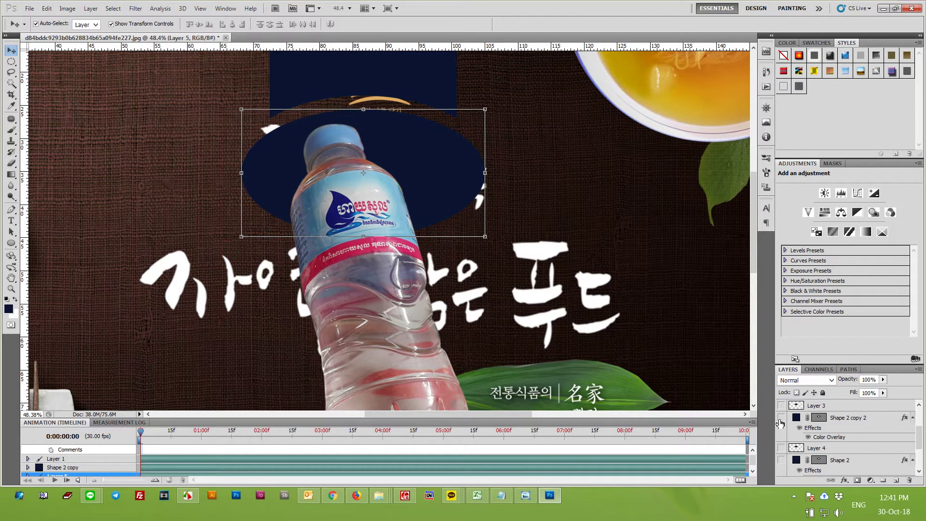
Step: Select Layer 5 and hide it to inspect what it covers
{"action": "scroll", "coordinate": [788, 434], "scroll_direction": "down", "scroll_amount": 2}
{"action": "scroll", "coordinate": [790, 459], "scroll_direction": "down", "scroll_amount": 1}
{"action": "scroll", "coordinate": [791, 466], "scroll_direction": "up", "scroll_amount": 1}
{"action": "scroll", "coordinate": [801, 461], "scroll_direction": "up", "scroll_amount": 1}
{"action": "scroll", "coordinate": [808, 456], "scroll_direction": "up", "scroll_amount": 1}
{"action": "scroll", "coordinate": [814, 452], "scroll_direction": "up", "scroll_amount": 1}
{"action": "left_click", "coordinate": [778, 409], "text": "ctrl"}
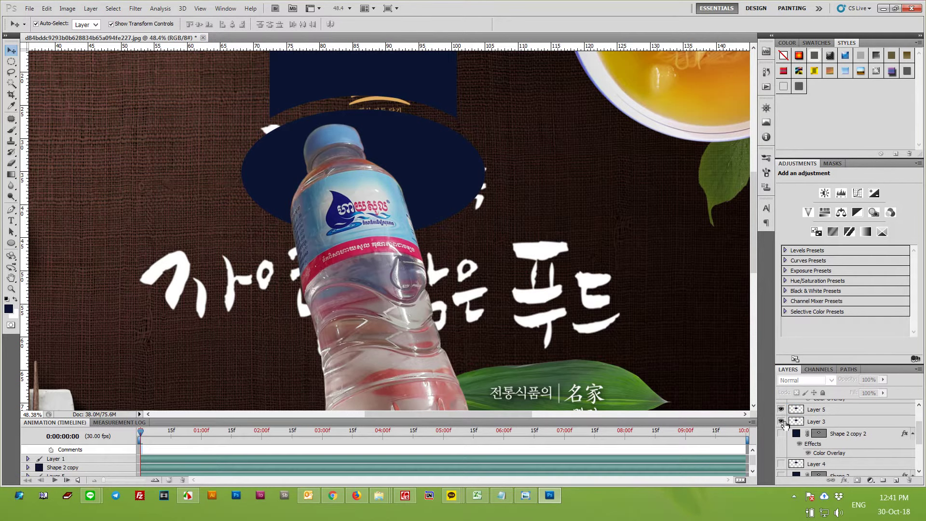
{"action": "scroll", "coordinate": [560, 187], "scroll_direction": "up", "scroll_amount": 2}
{"action": "left_click", "coordinate": [815, 410]}
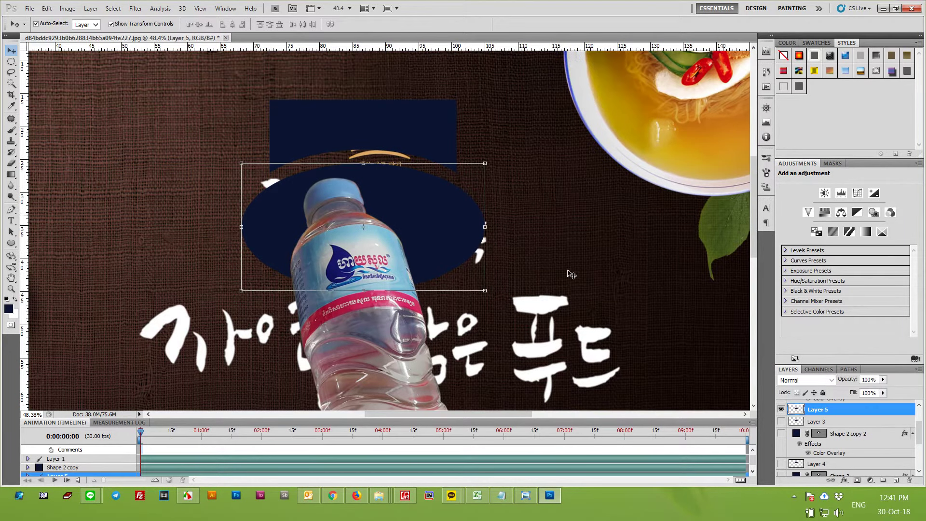
{"action": "left_click", "coordinate": [781, 410]}
Step: Reveal the red ellipse under Layer 3, trial-move the navy ellipse and undo, then show Layer 5
{"action": "left_click", "coordinate": [781, 421]}
{"action": "left_click", "coordinate": [781, 434]}
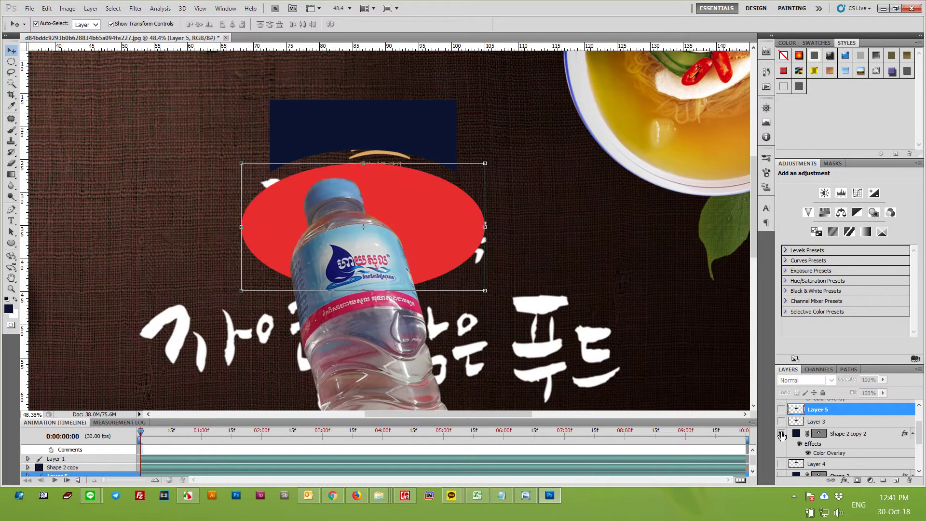
{"action": "left_click", "coordinate": [781, 421]}
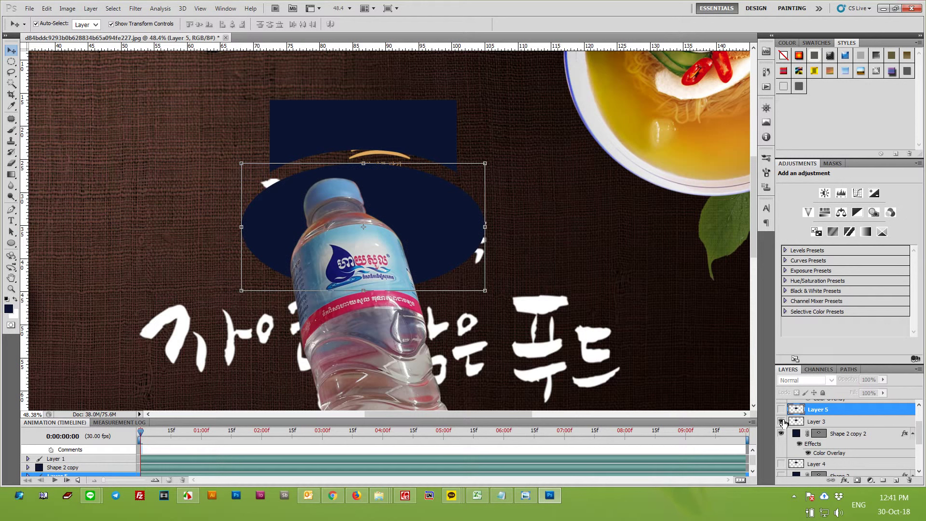
{"action": "left_click", "coordinate": [833, 424]}
{"action": "left_click_drag", "start_coordinate": [436, 223], "coordinate": [438, 239]}
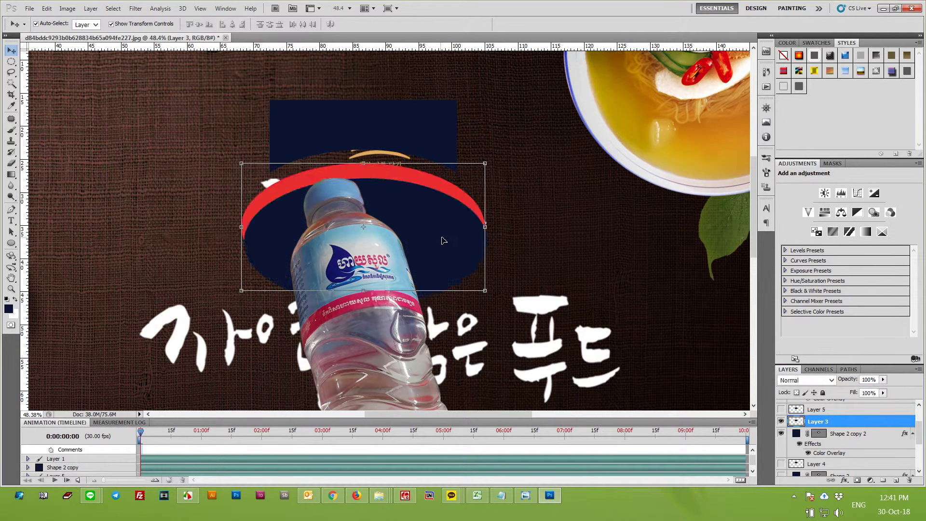
{"action": "key", "text": "ctrl+z"}
{"action": "left_click", "coordinate": [781, 409]}
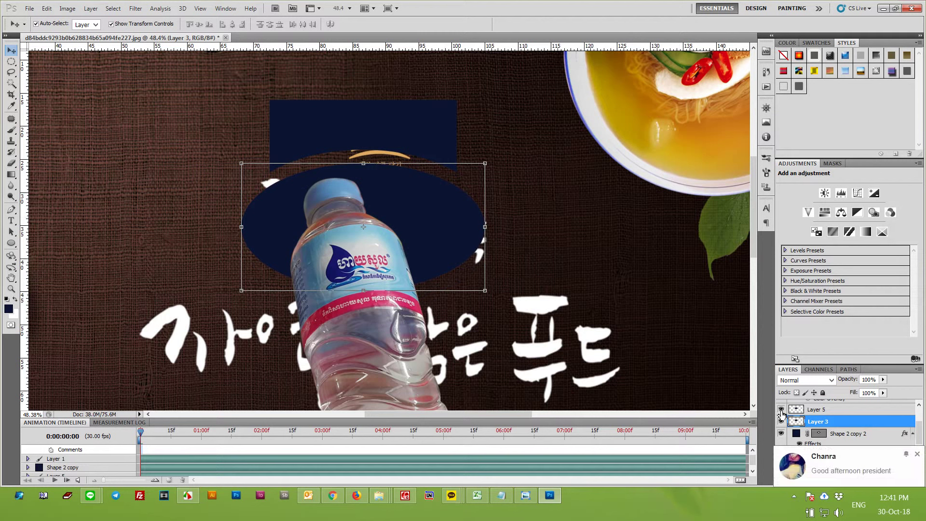
Step: Load Layer 5's ellipse as a selection and cut it from the navy shape, leaving an arc
{"action": "left_click", "coordinate": [917, 454]}
{"action": "left_click", "coordinate": [418, 206]}
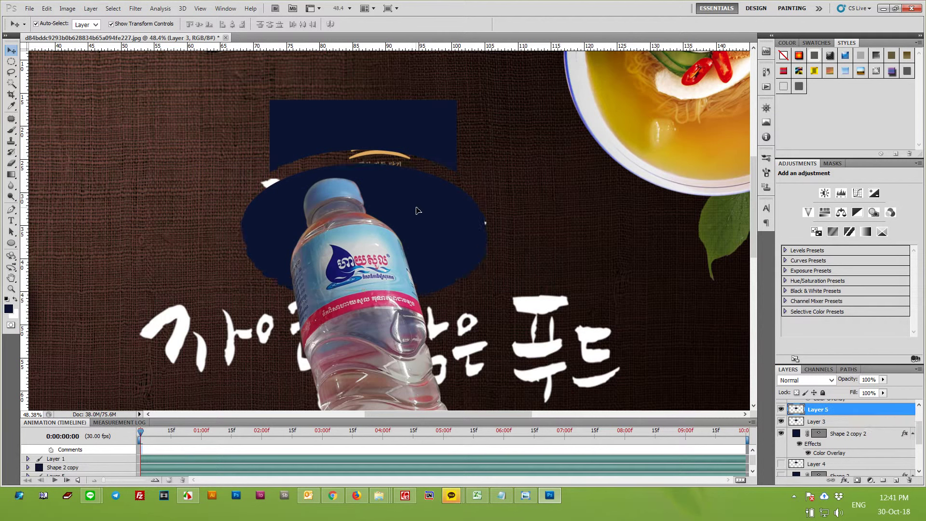
{"action": "left_click", "coordinate": [796, 409], "text": "ctrl"}
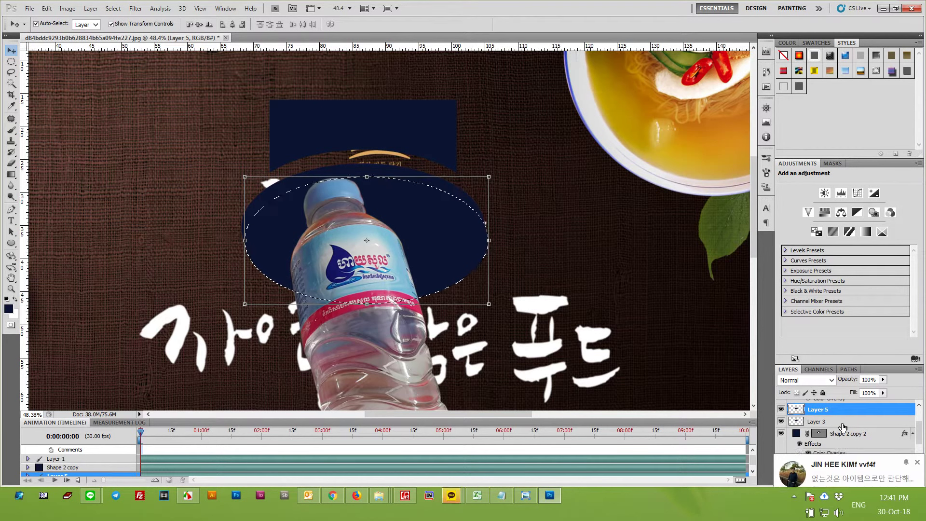
{"action": "left_click", "coordinate": [841, 422]}
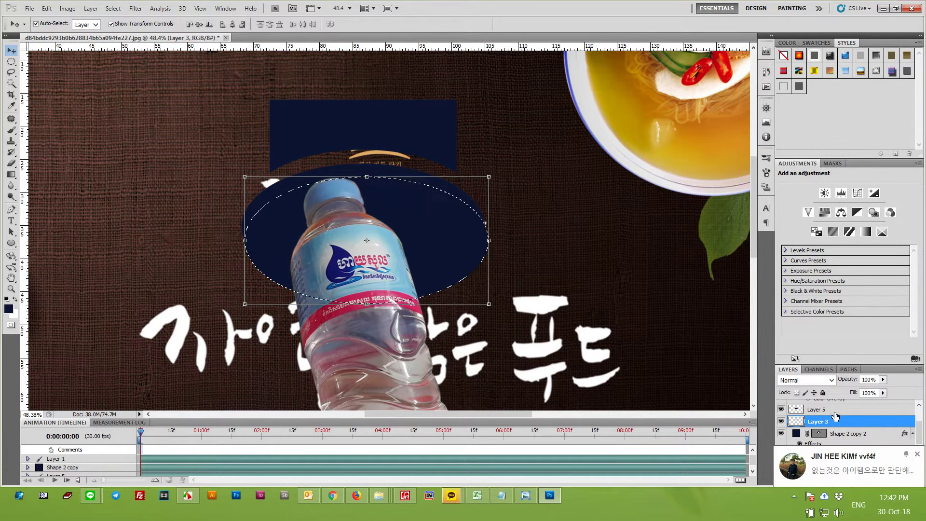
{"action": "left_click", "coordinate": [830, 409]}
{"action": "key", "text": "alt+BackSpace"}
{"action": "key", "text": "ctrl+d"}
Step: Hide the red ellipse layer Shape 2 copy 2 and reselect Layer 3 with the navy arc
{"action": "left_click", "coordinate": [466, 227]}
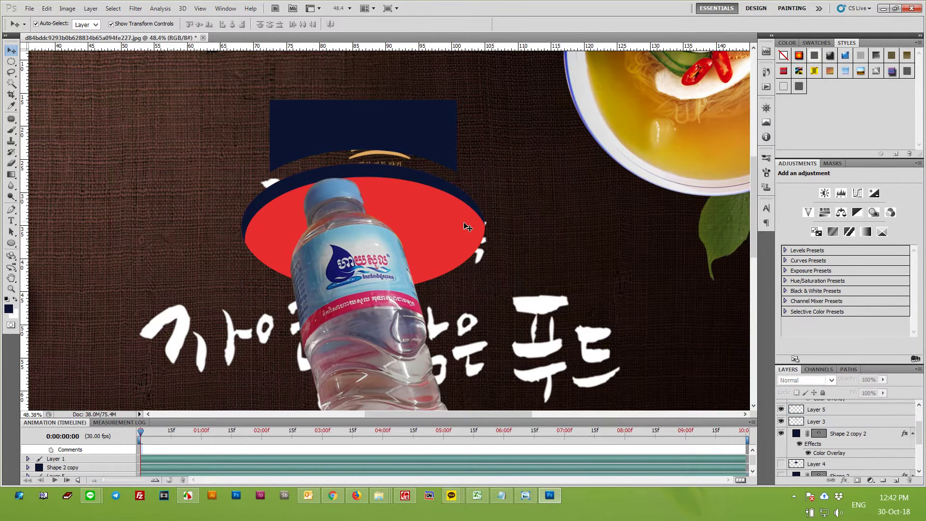
{"action": "left_click", "coordinate": [781, 434]}
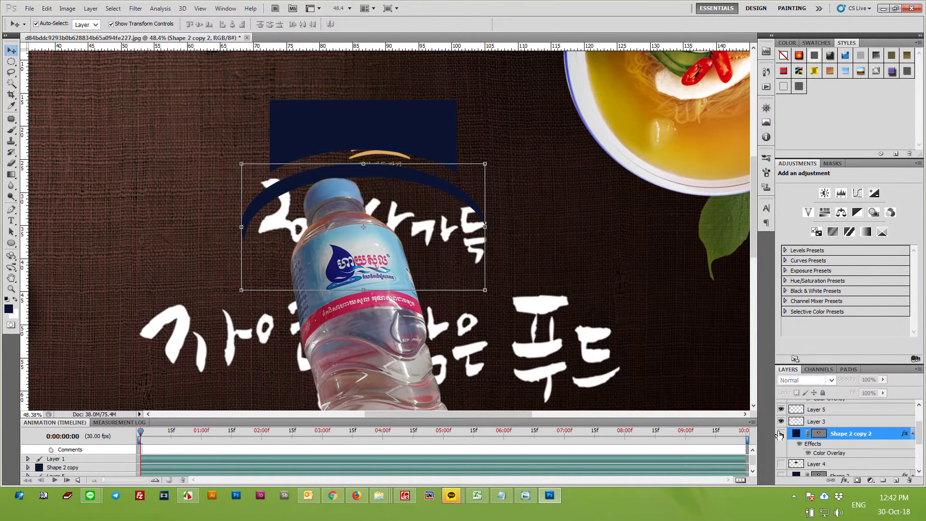
{"action": "left_click", "coordinate": [551, 176]}
{"action": "scroll", "coordinate": [362, 170], "scroll_direction": "up", "scroll_amount": 2}
{"action": "scroll", "coordinate": [381, 173], "scroll_direction": "up", "scroll_amount": 2}
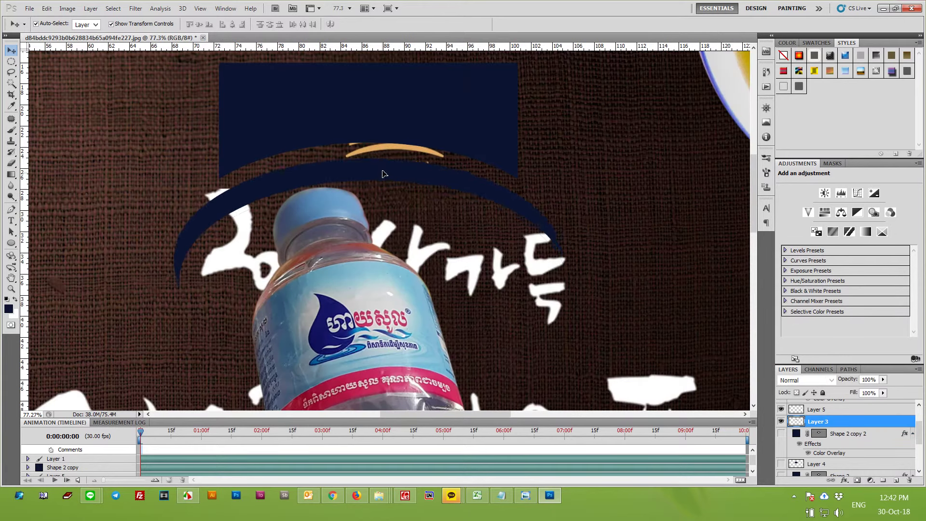
Step: Nudge the navy arc up slightly and clear the leftover elliptical selection
{"action": "left_click_drag", "start_coordinate": [385, 174], "coordinate": [385, 169]}
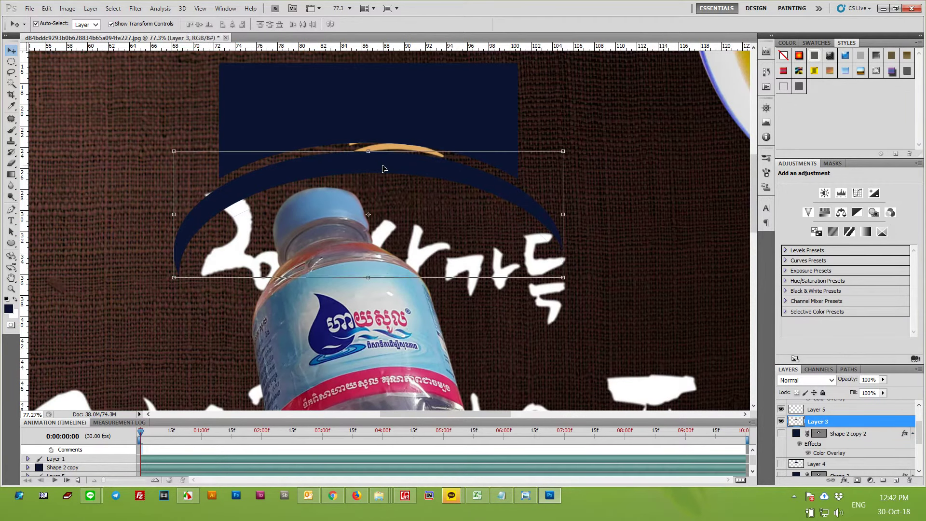
{"action": "left_click", "coordinate": [492, 94]}
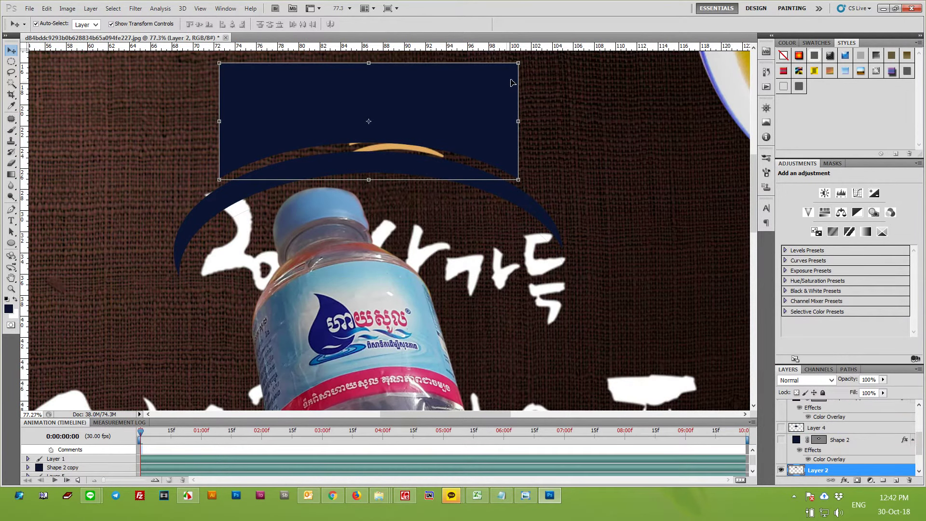
{"action": "key", "text": "m"}
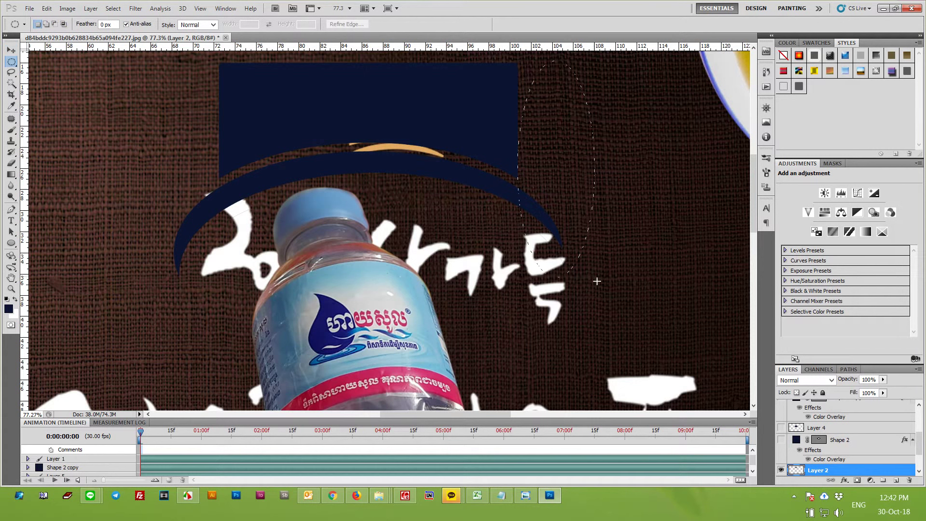
{"action": "left_click", "coordinate": [616, 309]}
Step: Switch the marquee selection to the Rectangular Marquee tool
{"action": "left_click", "coordinate": [30, 27]}
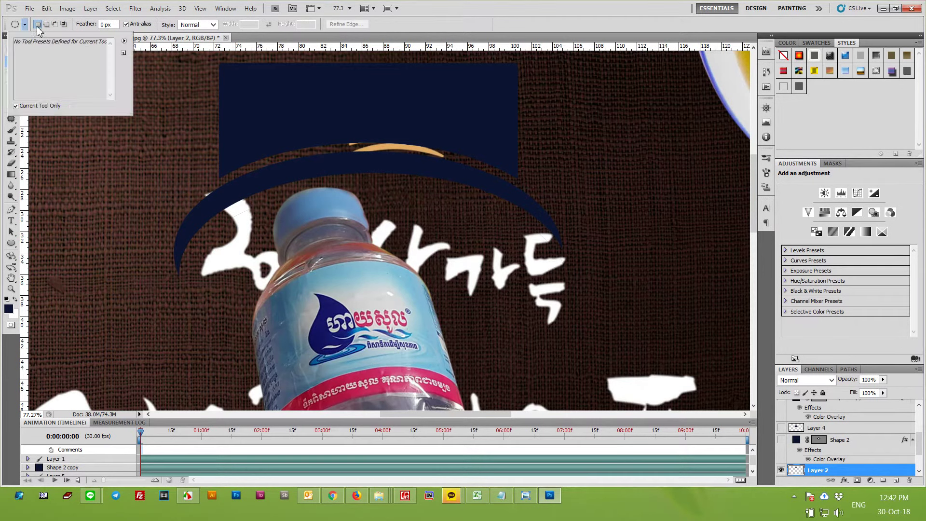
{"action": "left_click", "coordinate": [21, 21]}
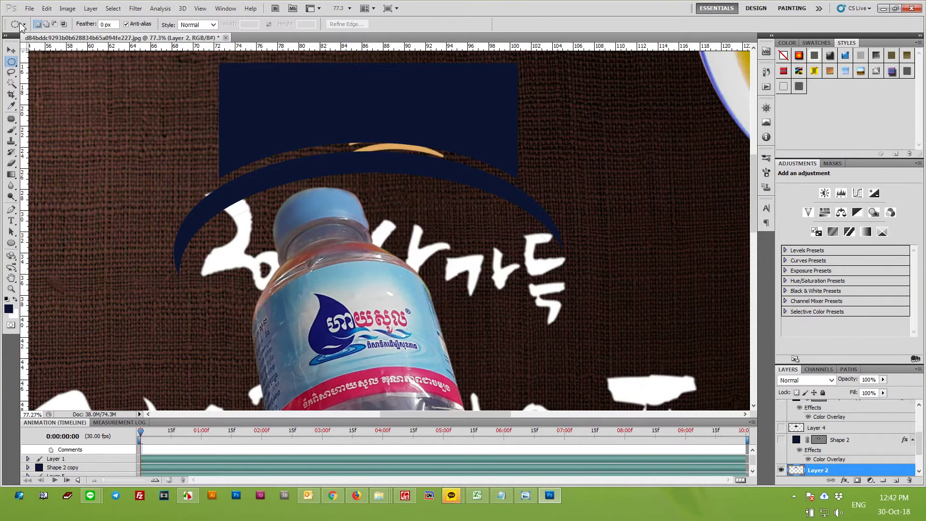
{"action": "left_click", "coordinate": [24, 25]}
{"action": "left_click", "coordinate": [461, 178]}
{"action": "left_click", "coordinate": [11, 243]}
{"action": "left_click", "coordinate": [12, 63]}
{"action": "right_click", "coordinate": [12, 61]}
{"action": "left_click", "coordinate": [58, 61]}
Step: Select the arc ends outside the navy header on Layer 3 and delete them
{"action": "left_click_drag", "start_coordinate": [202, 269], "coordinate": [220, 332]}
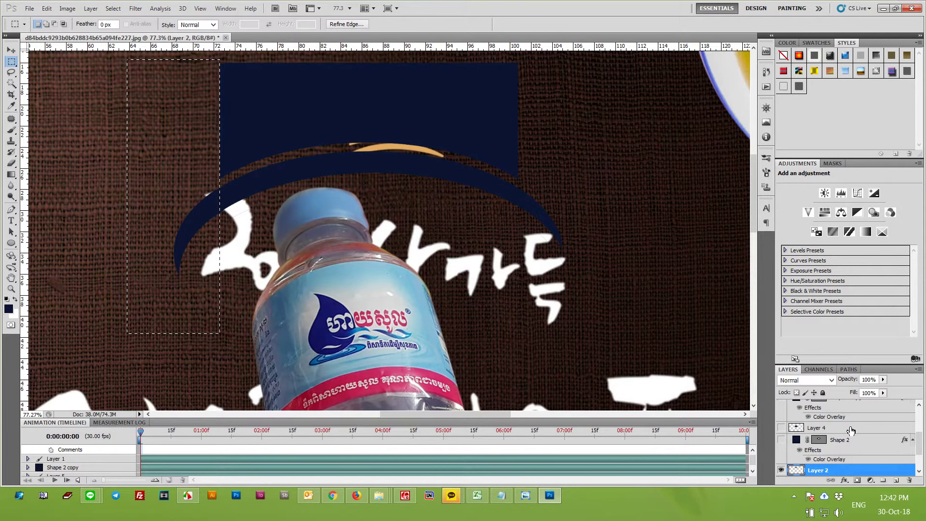
{"action": "scroll", "coordinate": [851, 434], "scroll_direction": "up", "scroll_amount": 3}
{"action": "scroll", "coordinate": [856, 451], "scroll_direction": "up", "scroll_amount": 3}
{"action": "left_click", "coordinate": [820, 460]}
{"action": "left_click_drag", "start_coordinate": [651, 312], "coordinate": [603, 224]}
{"action": "left_click_drag", "start_coordinate": [560, 127], "coordinate": [519, 118]}
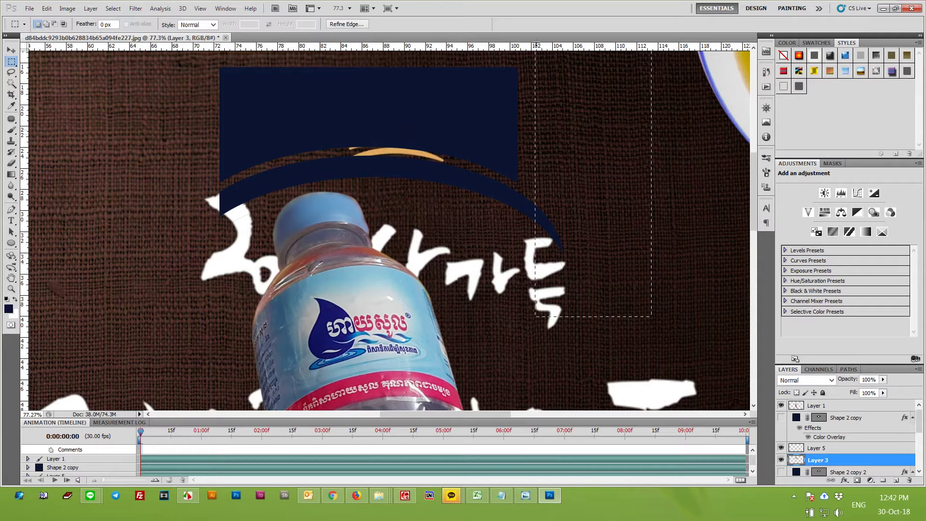
{"action": "scroll", "coordinate": [522, 116], "scroll_direction": "up", "scroll_amount": 5}
{"action": "key", "text": "Delete"}
{"action": "key", "text": "ctrl+d"}
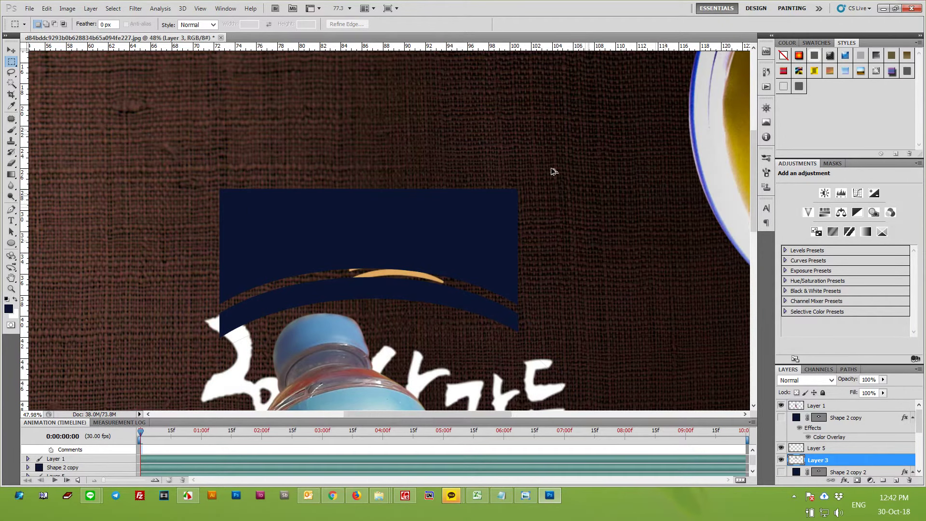
{"action": "scroll", "coordinate": [521, 149], "scroll_direction": "down", "scroll_amount": 5}
Step: Move the navy header up to the top of the ad
{"action": "key", "text": "v"}
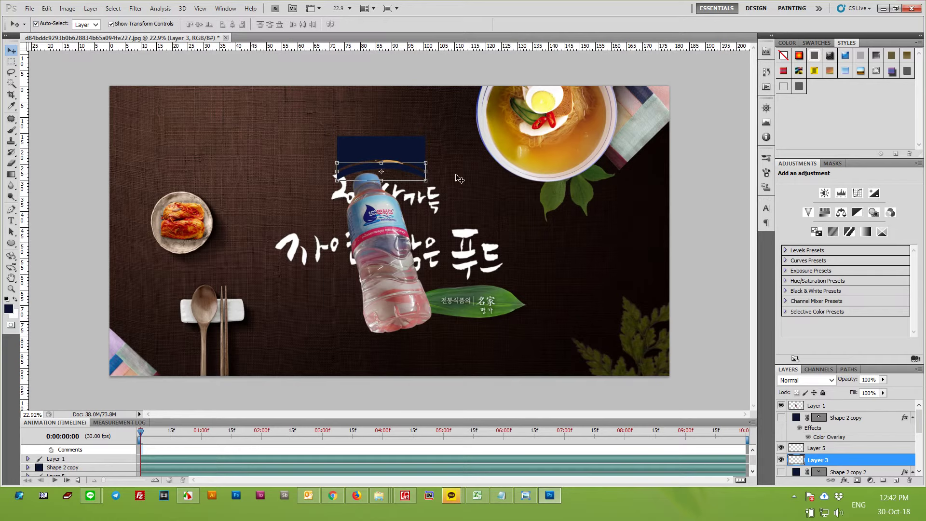
{"action": "scroll", "coordinate": [376, 169], "scroll_direction": "up", "scroll_amount": 3}
{"action": "left_click_drag", "start_coordinate": [425, 124], "coordinate": [382, 89]}
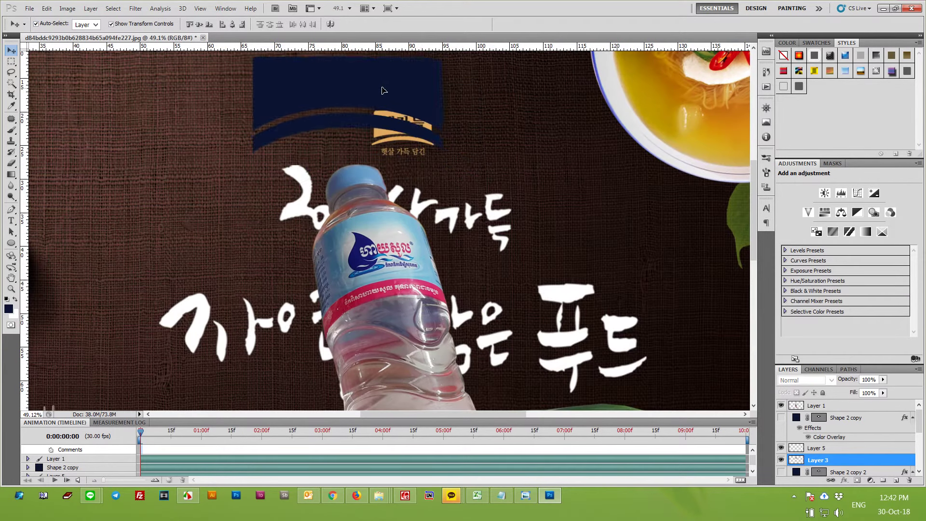
{"action": "left_click", "coordinate": [521, 132]}
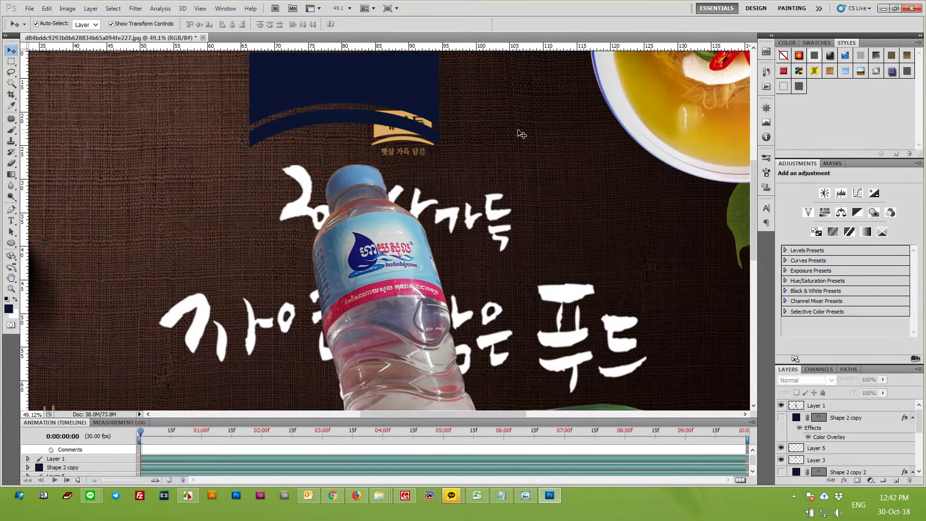
{"action": "scroll", "coordinate": [520, 139], "scroll_direction": "down", "scroll_amount": 2}
{"action": "scroll", "coordinate": [451, 311], "scroll_direction": "up", "scroll_amount": 1}
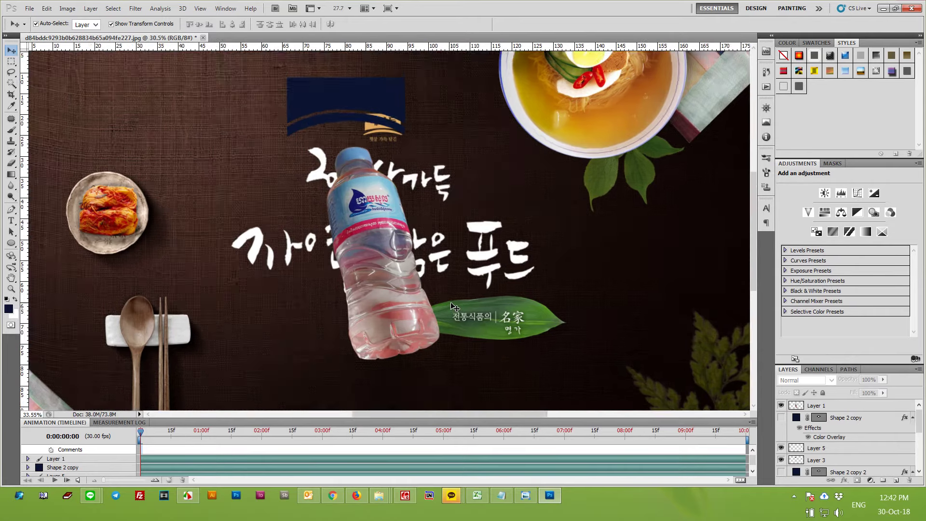
{"action": "scroll", "coordinate": [455, 306], "scroll_direction": "up", "scroll_amount": 1}
Step: Type the Khmer brand name over the Korean headline and enlarge it
{"action": "key", "text": "t"}
{"action": "left_click", "coordinate": [470, 245]}
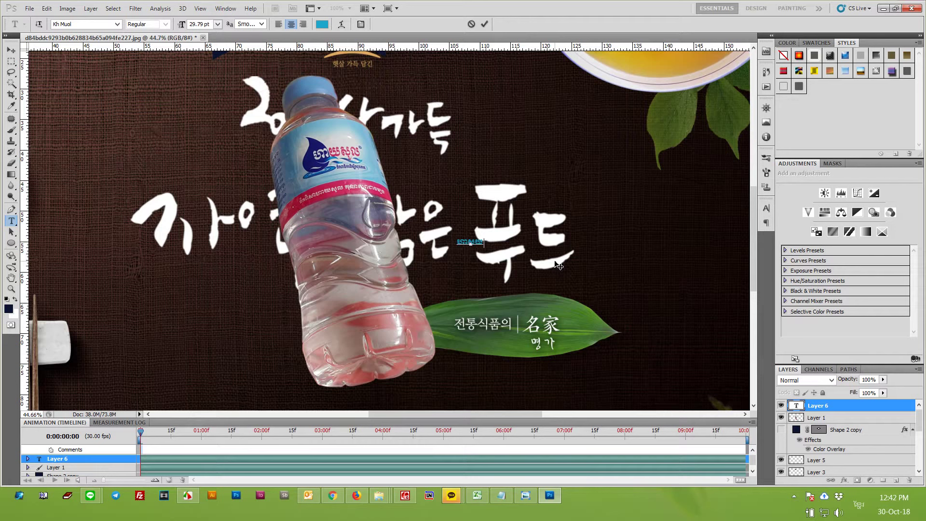
{"action": "type", "text": "ល"}
{"action": "type", "text": "ង"}
{"action": "key", "text": "ctrl+shift+period"}
{"action": "key", "text": "ctrl+shift+period"}
{"action": "key", "text": "ctrl+shift+period"}
{"action": "key", "text": "ctrl+shift+period"}
{"action": "key", "text": "ctrl+shift+period"}
{"action": "key", "text": "ctrl+shift+period"}
{"action": "key", "text": "ctrl+shift+period"}
{"action": "key", "text": "ctrl+shift+period"}
{"action": "key", "text": "ctrl+shift+period"}
{"action": "key", "text": "ctrl+shift+period"}
{"action": "key", "text": "ctrl+shift+period"}
{"action": "key", "text": "ctrl+shift+period"}
{"action": "key", "text": "ctrl+shift+period"}
{"action": "key", "text": "ctrl+shift+period"}
{"action": "key", "text": "ctrl+shift+period"}
{"action": "key", "text": "ctrl+shift+period"}
{"action": "key", "text": "ctrl+shift+period"}
{"action": "key", "text": "ctrl+shift+period"}
{"action": "key", "text": "ctrl+shift+period"}
{"action": "key", "text": "ctrl+shift+period"}
{"action": "key", "text": "ctrl+shift+period"}
{"action": "key", "text": "ctrl+shift+period"}
{"action": "key", "text": "ctrl+shift+period"}
{"action": "key", "text": "ctrl+shift+period"}
{"action": "key", "text": "ctrl+shift+period"}
{"action": "key", "text": "ctrl+shift+period"}
{"action": "key", "text": "ctrl+shift+period"}
{"action": "key", "text": "ctrl+shift+period"}
{"action": "key", "text": "ctrl+shift+period"}
{"action": "key", "text": "ctrl+shift+period"}
{"action": "key", "text": "ctrl+shift+period"}
{"action": "key", "text": "ctrl+shift+period"}
{"action": "key", "text": "ctrl+shift+period"}
{"action": "key", "text": "ctrl+shift+period"}
{"action": "key", "text": "ctrl+shift+period"}
{"action": "key", "text": "ctrl+shift+period"}
{"action": "key", "text": "ctrl+shift+period"}
{"action": "key", "text": "ctrl+shift+period"}
{"action": "key", "text": "ctrl+shift+period"}
{"action": "key", "text": "ctrl+shift+period"}
{"action": "key", "text": "ctrl+shift+period"}
{"action": "key", "text": "ctrl+Return"}
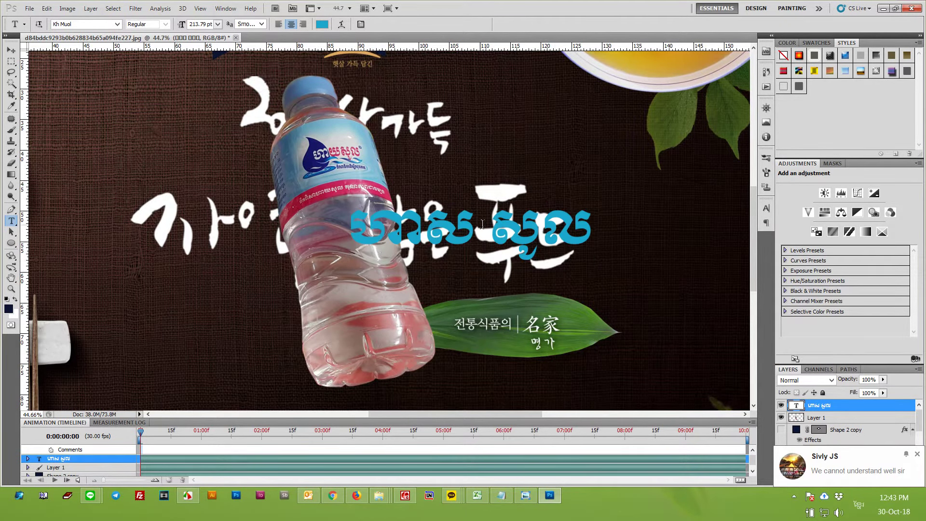
Step: Enlarge the Khmer title to about 307 pt and correct one character to យ
{"action": "left_click", "coordinate": [483, 229]}
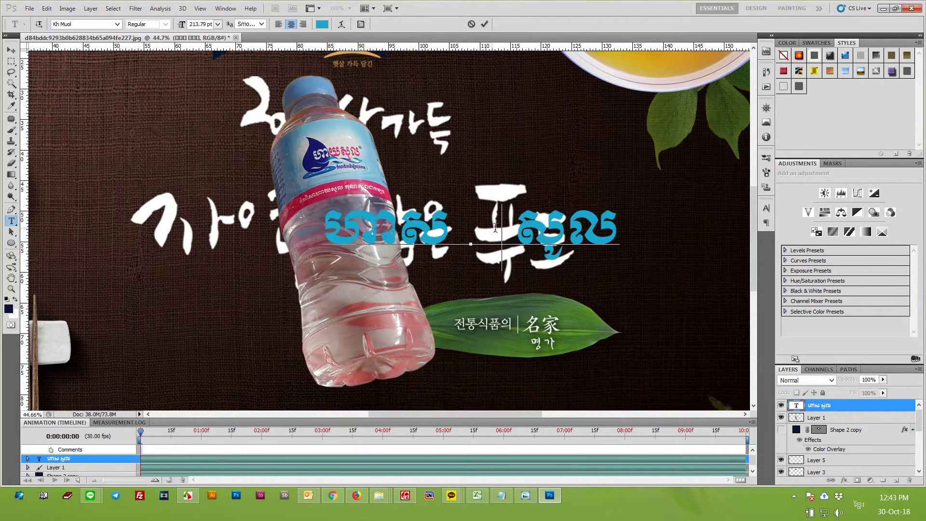
{"action": "key", "text": "ctrl+a"}
{"action": "key", "text": "ctrl+shift+period"}
{"action": "key", "text": "ctrl+shift+period"}
{"action": "key", "text": "ctrl+shift+period"}
{"action": "key", "text": "ctrl+shift+period"}
{"action": "key", "text": "ctrl+shift+period"}
{"action": "key", "text": "ctrl+shift+period"}
{"action": "key", "text": "ctrl+shift+period"}
{"action": "key", "text": "ctrl+shift+period"}
{"action": "key", "text": "ctrl+shift+period"}
{"action": "key", "text": "ctrl+shift+period"}
{"action": "key", "text": "ctrl+shift+period"}
{"action": "key", "text": "ctrl+shift+period"}
{"action": "key", "text": "ctrl+shift+period"}
{"action": "key", "text": "ctrl+shift+period"}
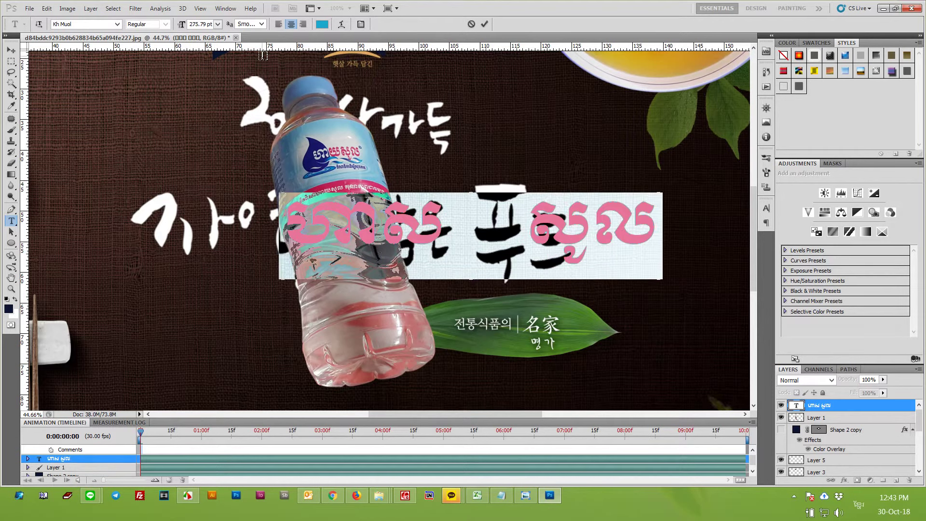
{"action": "key", "text": "ctrl+shift+period"}
{"action": "key", "text": "ctrl+shift+period"}
{"action": "key", "text": "ctrl+shift+period"}
{"action": "key", "text": "ctrl+shift+period"}
{"action": "key", "text": "ctrl+shift+period"}
{"action": "key", "text": "ctrl+shift+period"}
{"action": "key", "text": "ctrl+shift+period"}
{"action": "key", "text": "ctrl+shift+period"}
{"action": "key", "text": "ctrl+shift+period"}
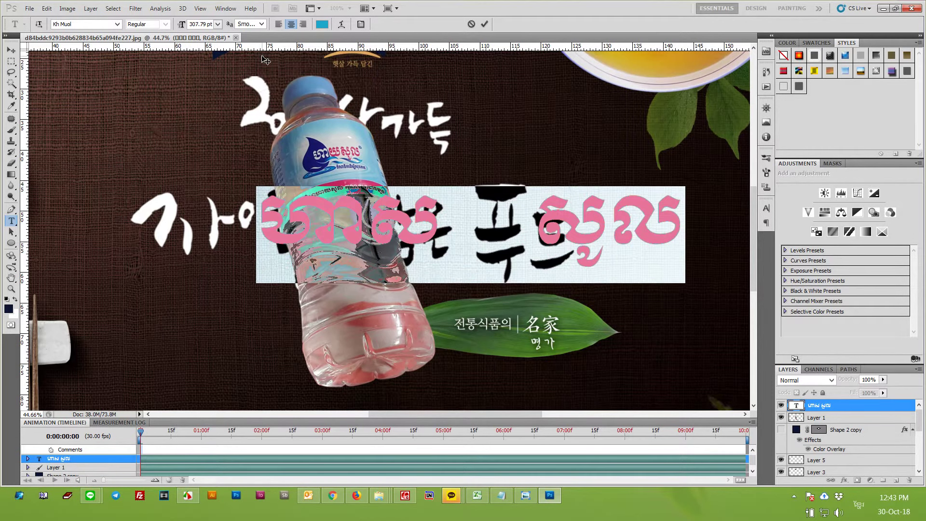
{"action": "left_click_drag", "start_coordinate": [409, 223], "coordinate": [367, 217]}
{"action": "type", "text": "យ"}
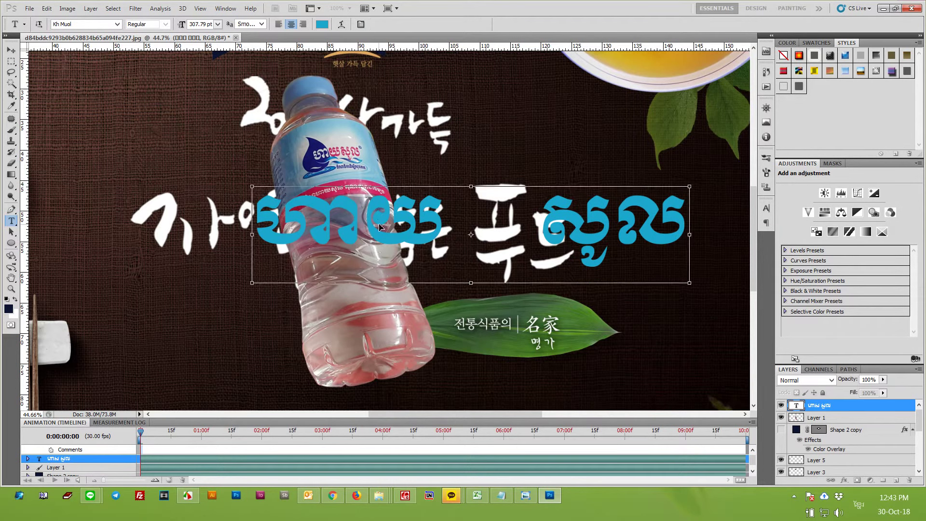
{"action": "key", "text": "ctrl+Return"}
Step: Move the Khmer title left across the headline and send it to the back
{"action": "key", "text": "v"}
{"action": "left_click_drag", "start_coordinate": [427, 239], "coordinate": [269, 237]}
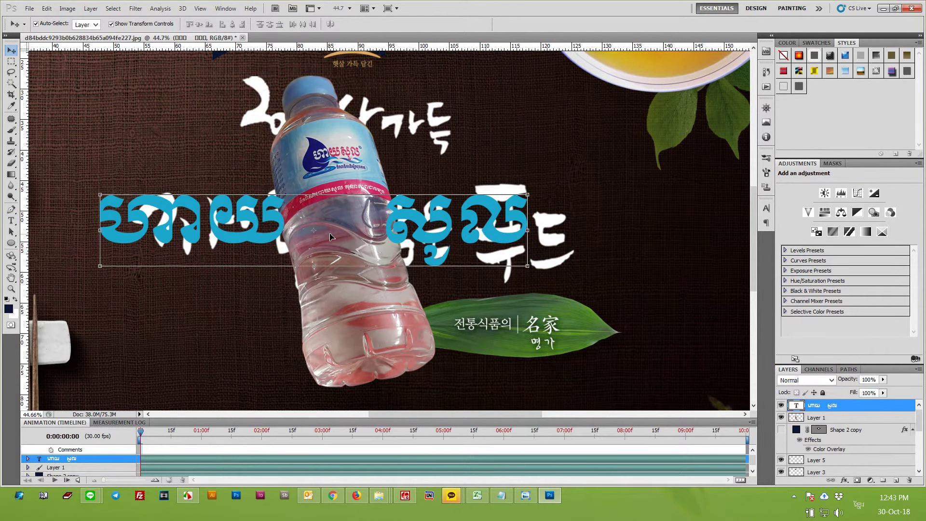
{"action": "key", "text": "ctrl+shift+bracketleft"}
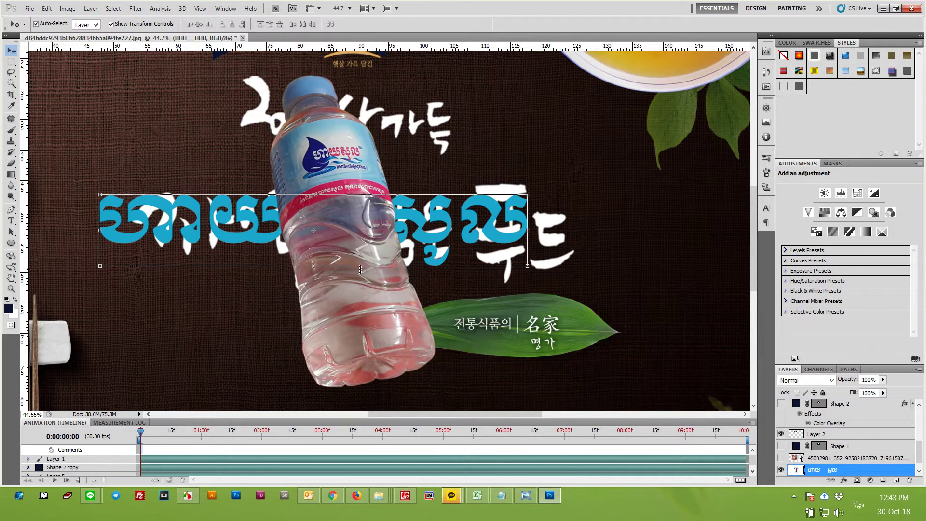
Step: On the Background layer, clone wall texture over the gold logo and caption under the banner
{"action": "left_click", "coordinate": [603, 202]}
{"action": "key", "text": "s"}
{"action": "scroll", "coordinate": [866, 456], "scroll_direction": "down", "scroll_amount": 1}
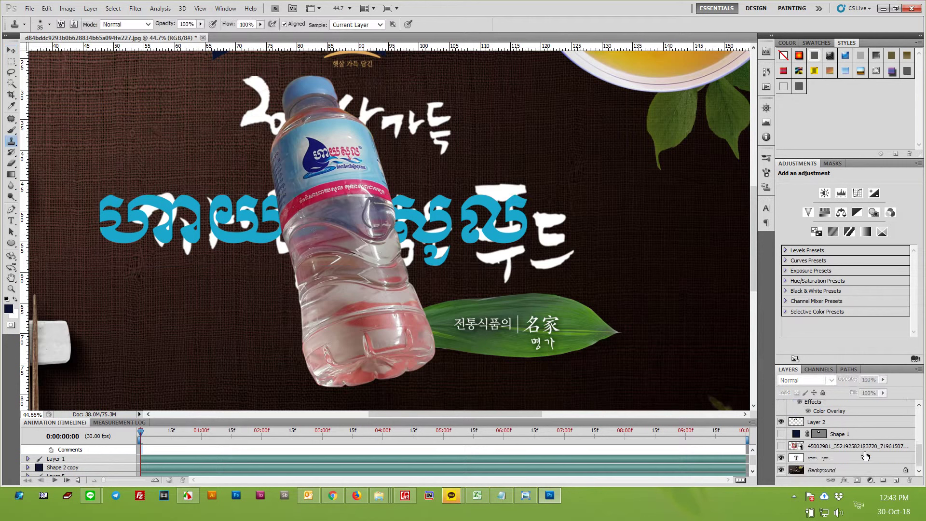
{"action": "left_click", "coordinate": [837, 473]}
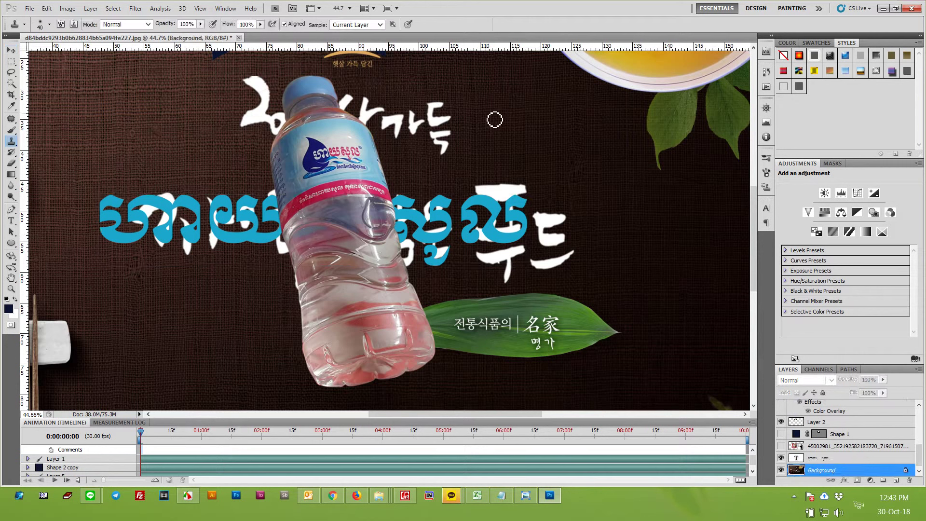
{"action": "left_click_drag", "start_coordinate": [493, 112], "coordinate": [523, 242]}
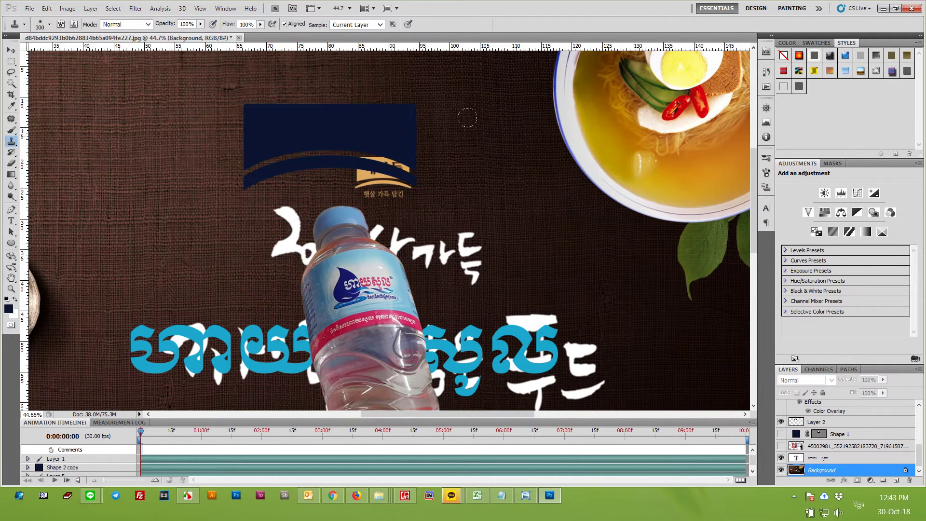
{"action": "left_click", "coordinate": [480, 160], "text": "alt"}
{"action": "mouse_move", "coordinate": [401, 179]}
{"action": "left_mouse_down"}
{"action": "mouse_move", "coordinate": [358, 159]}
{"action": "mouse_move", "coordinate": [380, 155]}
{"action": "left_mouse_up"}
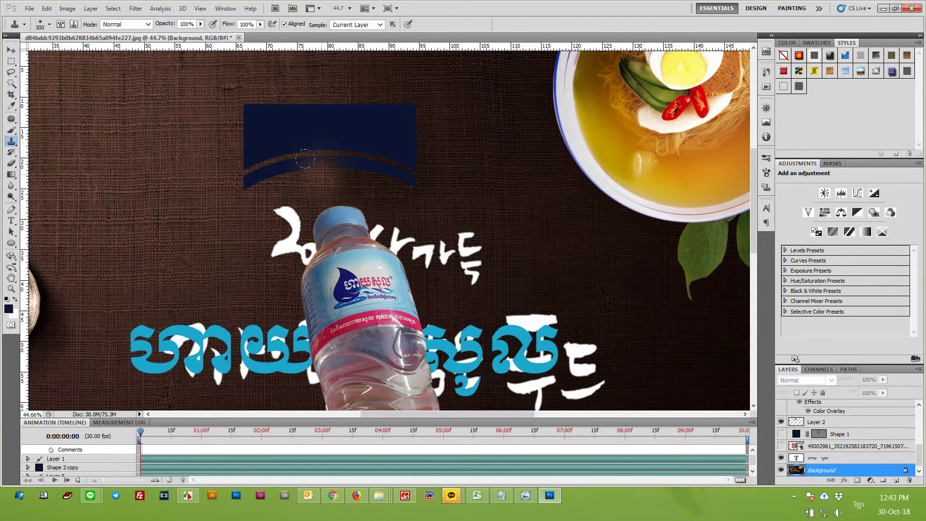
Step: Clone wall texture over the white Korean lettering beside the bottle cap
{"action": "left_click", "coordinate": [186, 260], "text": "alt"}
{"action": "left_click_drag", "start_coordinate": [299, 241], "coordinate": [251, 206]}
{"action": "key", "text": "ctrl+z"}
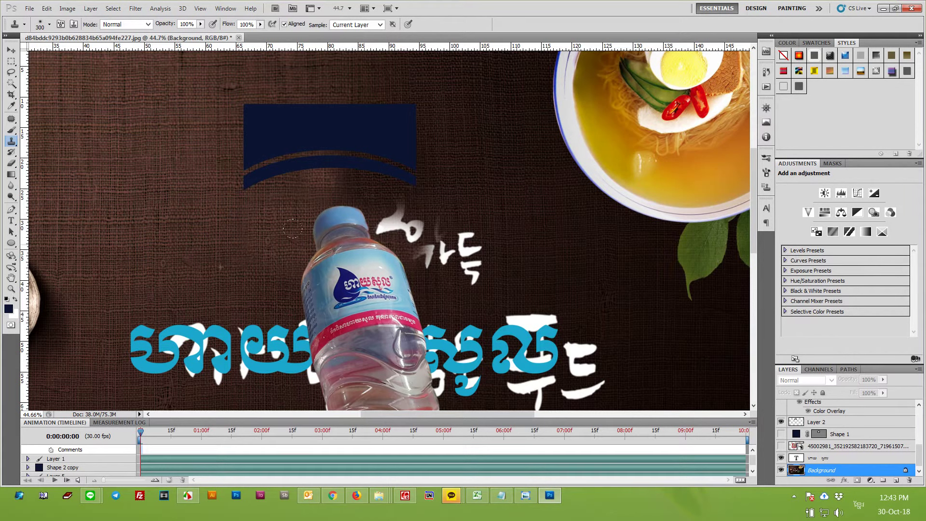
{"action": "mouse_move", "coordinate": [386, 205]}
{"action": "left_mouse_down"}
{"action": "mouse_move", "coordinate": [434, 256]}
{"action": "mouse_move", "coordinate": [418, 234]}
{"action": "left_mouse_up"}
{"action": "left_click", "coordinate": [498, 264], "text": "alt"}
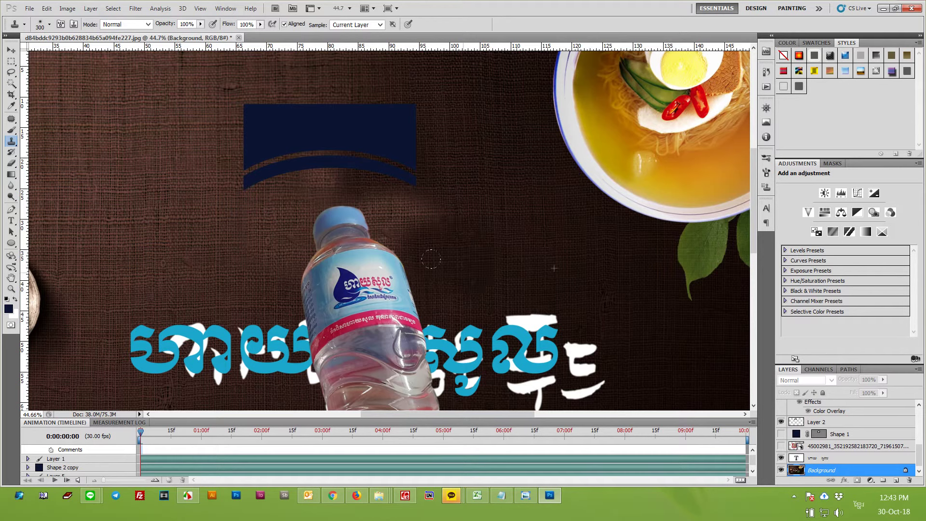
Step: Patch the Korean lettering behind the Khmer title with wall texture from above, then deselect
{"action": "key", "text": "j"}
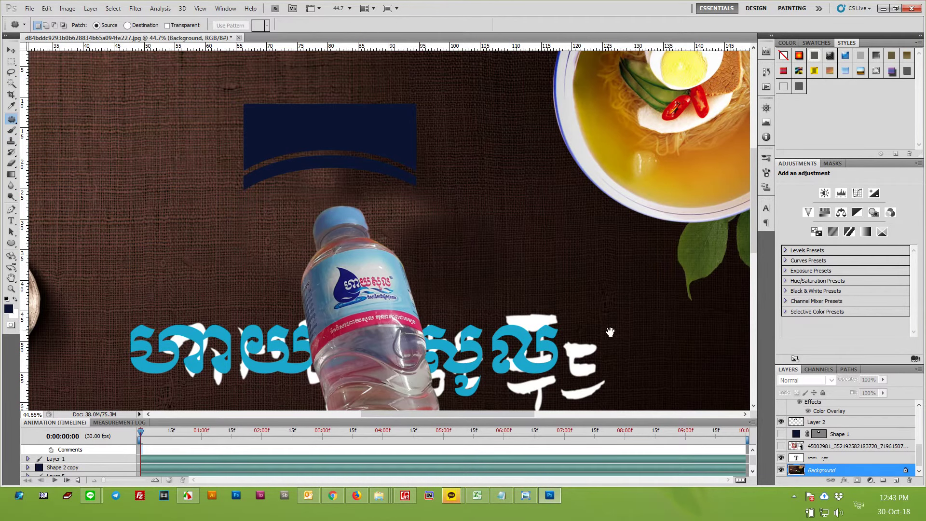
{"action": "mouse_move", "coordinate": [611, 328]}
{"action": "left_mouse_down"}
{"action": "mouse_move", "coordinate": [600, 262]}
{"action": "mouse_move", "coordinate": [181, 223]}
{"action": "mouse_move", "coordinate": [151, 328]}
{"action": "mouse_move", "coordinate": [310, 328]}
{"action": "left_mouse_up"}
{"action": "left_click_drag", "start_coordinate": [460, 341], "coordinate": [591, 260]}
{"action": "left_click_drag", "start_coordinate": [475, 320], "coordinate": [440, 196]}
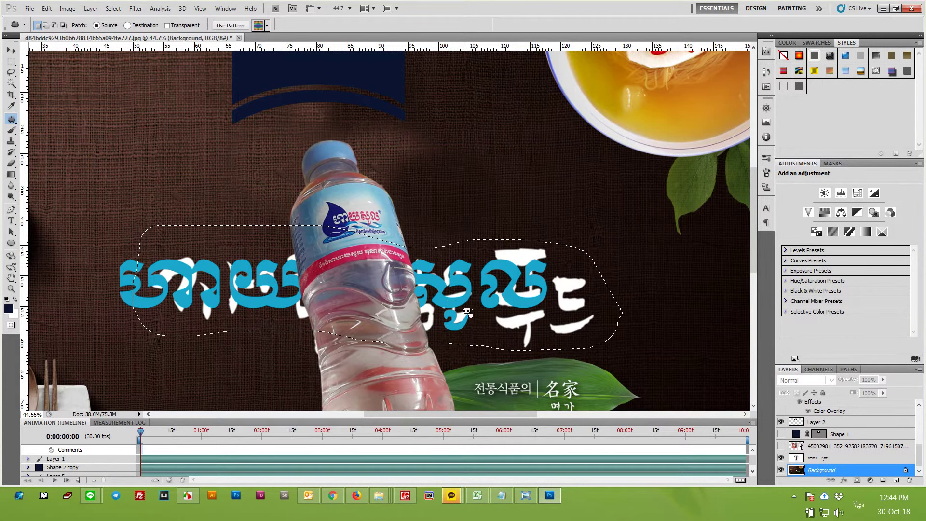
{"action": "mouse_move", "coordinate": [479, 294]}
{"action": "left_mouse_down"}
{"action": "mouse_move", "coordinate": [462, 166]}
{"action": "mouse_move", "coordinate": [390, 114]}
{"action": "left_mouse_up"}
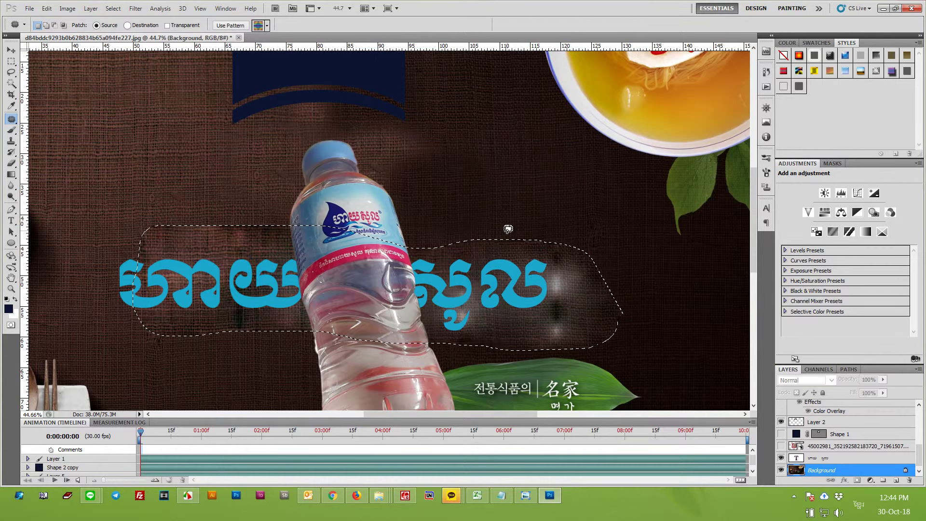
{"action": "key", "text": "ctrl+d"}
Step: Clone clean wall texture over the bright spots right of the title and bottle
{"action": "key", "text": "a"}
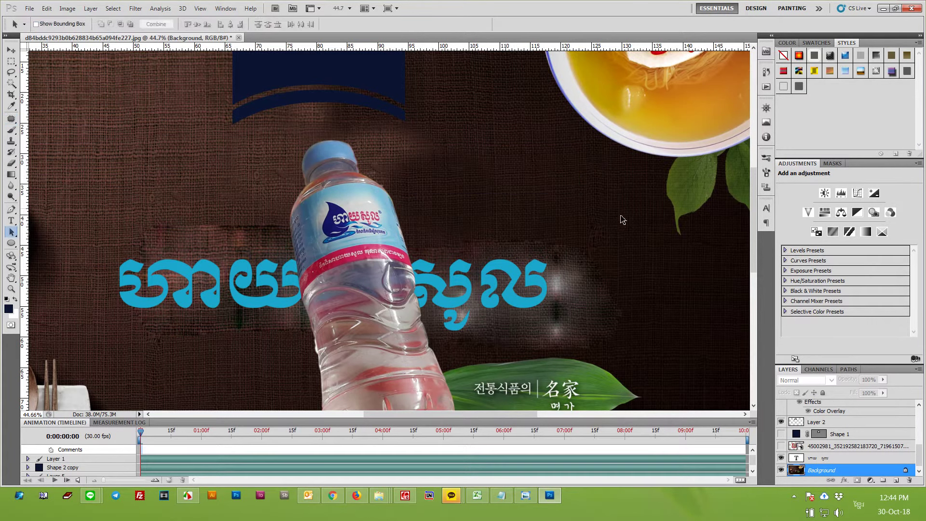
{"action": "key", "text": "s"}
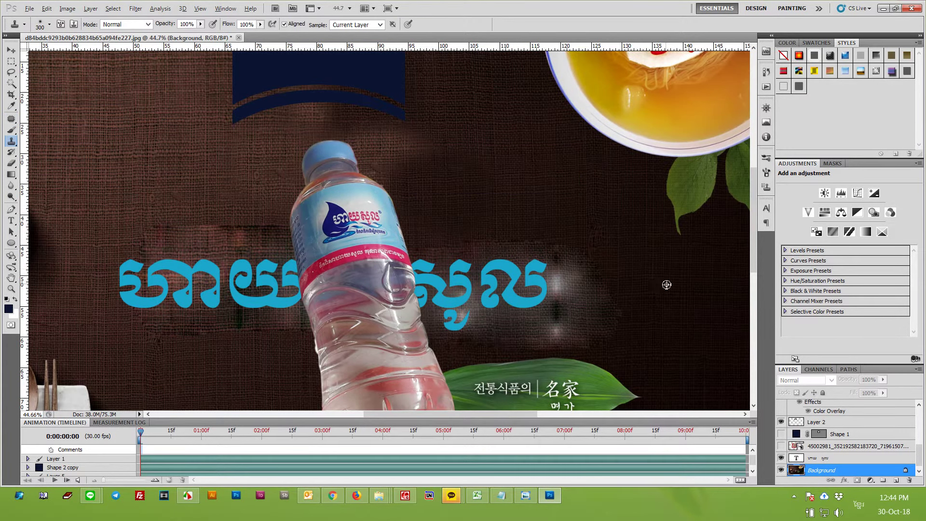
{"action": "left_click_drag", "start_coordinate": [489, 245], "coordinate": [580, 289]}
{"action": "left_click", "coordinate": [632, 326], "text": "alt"}
{"action": "left_click", "coordinate": [176, 170], "text": "alt"}
{"action": "left_click_drag", "start_coordinate": [381, 169], "coordinate": [531, 212]}
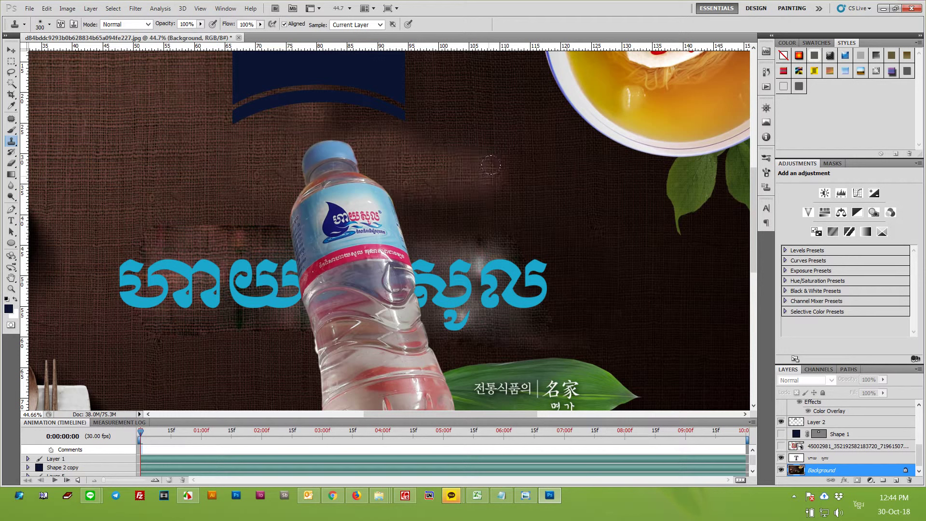
{"action": "mouse_move", "coordinate": [381, 159]}
{"action": "left_mouse_down"}
{"action": "mouse_move", "coordinate": [530, 217]}
{"action": "mouse_move", "coordinate": [406, 241]}
{"action": "left_mouse_up"}
{"action": "left_click", "coordinate": [97, 192], "text": "alt"}
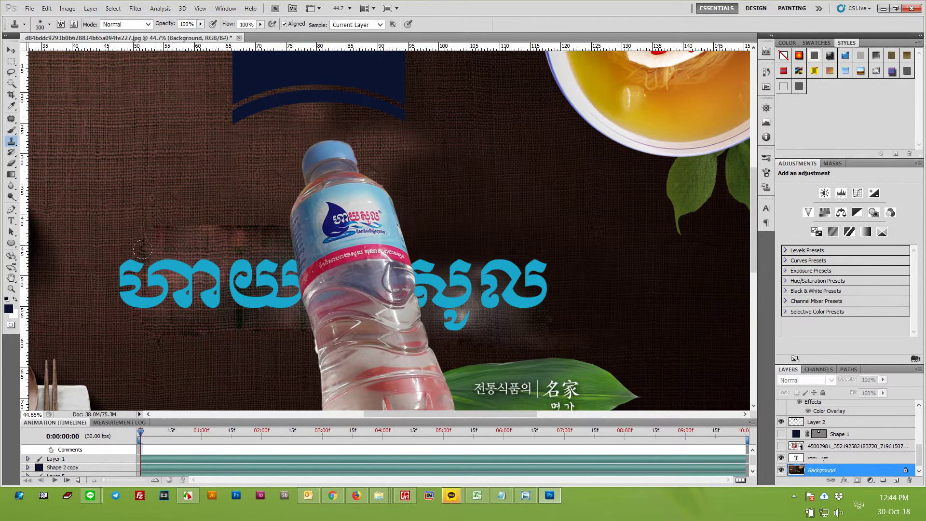
Step: Retouch the reddish patch and the wall below the Khmer title, undoing whitish smudges
{"action": "left_click_drag", "start_coordinate": [182, 221], "coordinate": [249, 236]}
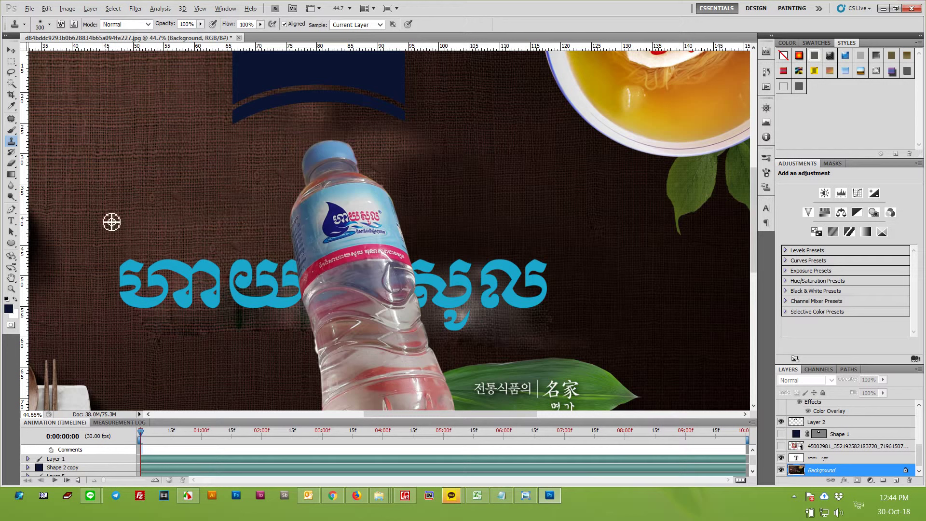
{"action": "left_click", "coordinate": [174, 354], "text": "alt"}
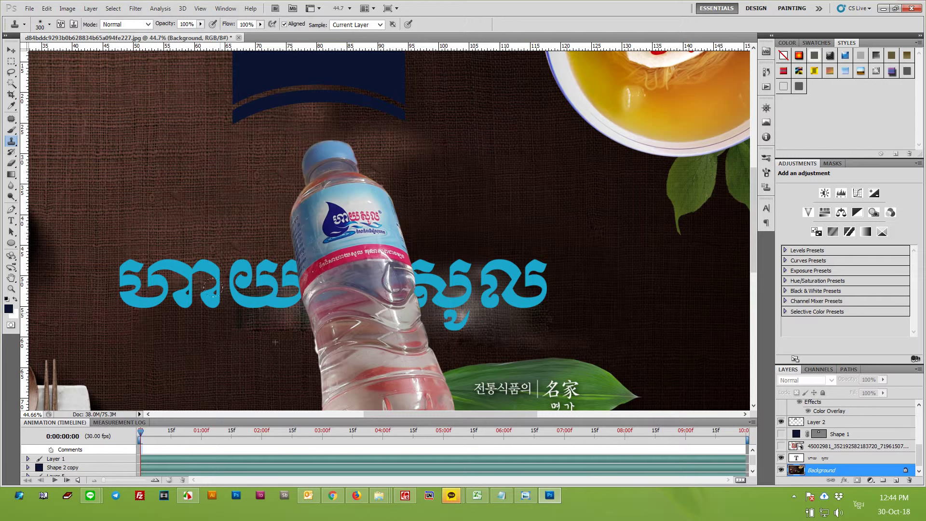
{"action": "left_click_drag", "start_coordinate": [144, 289], "coordinate": [254, 306]}
{"action": "key", "text": "ctrl+z"}
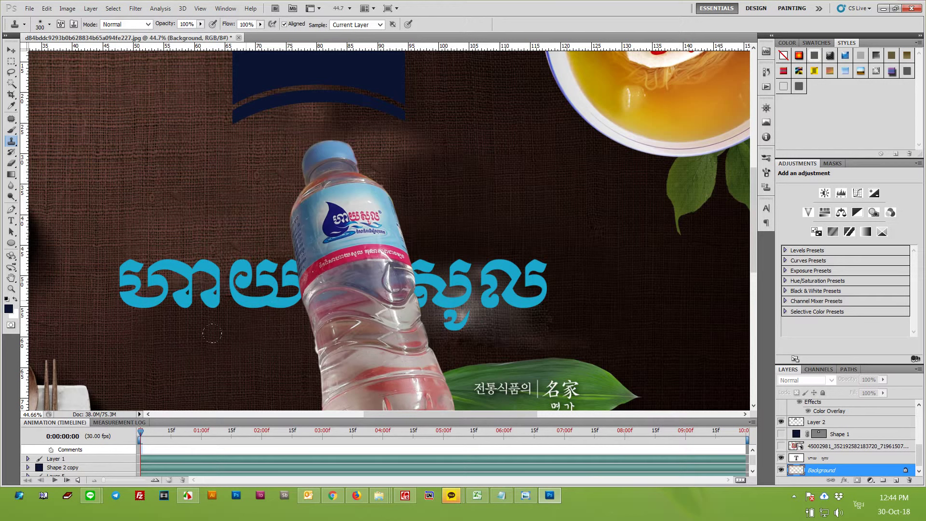
{"action": "left_click_drag", "start_coordinate": [444, 297], "coordinate": [483, 333]}
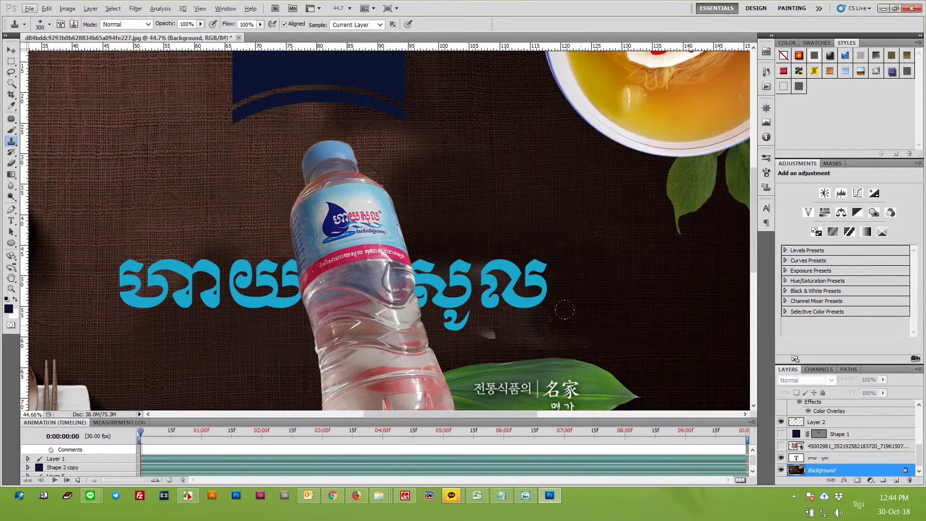
{"action": "key", "text": "ctrl+z"}
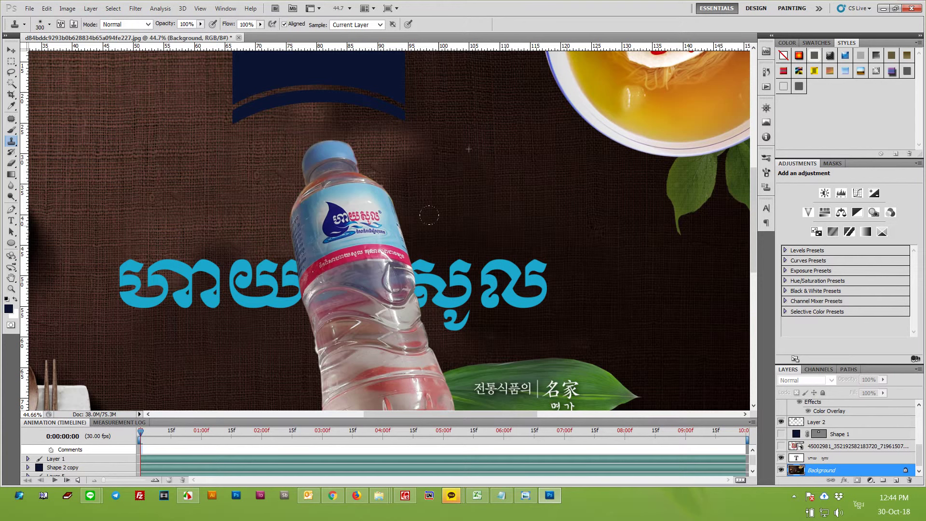
Step: Resample texture and repaint the light smudges on the wall above and right of the bottle
{"action": "left_click", "coordinate": [363, 151], "text": "alt"}
{"action": "left_click", "coordinate": [408, 197]}
{"action": "left_click", "coordinate": [532, 215], "text": "alt"}
{"action": "left_click", "coordinate": [413, 187]}
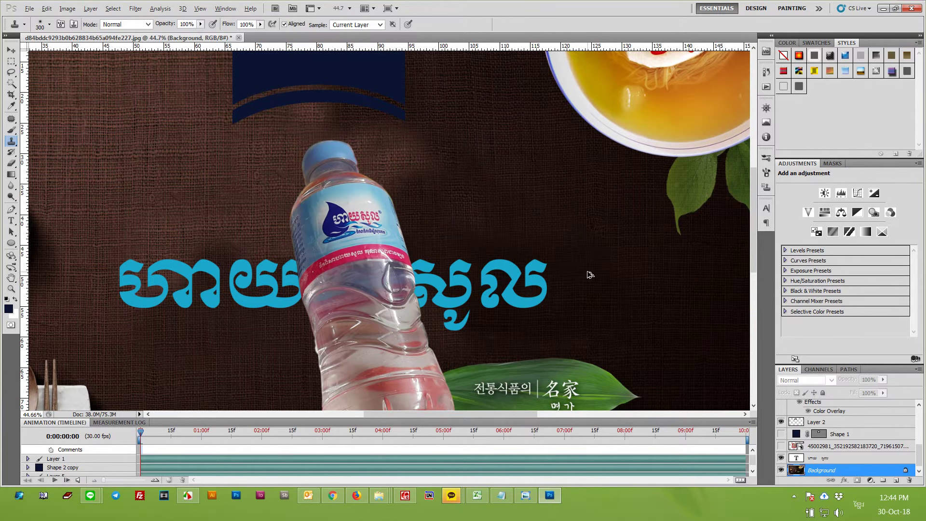
{"action": "scroll", "coordinate": [590, 271], "scroll_direction": "down", "scroll_amount": 3}
{"action": "scroll", "coordinate": [457, 262], "scroll_direction": "up", "scroll_amount": 1}
{"action": "scroll", "coordinate": [457, 262], "scroll_direction": "up", "scroll_amount": 1}
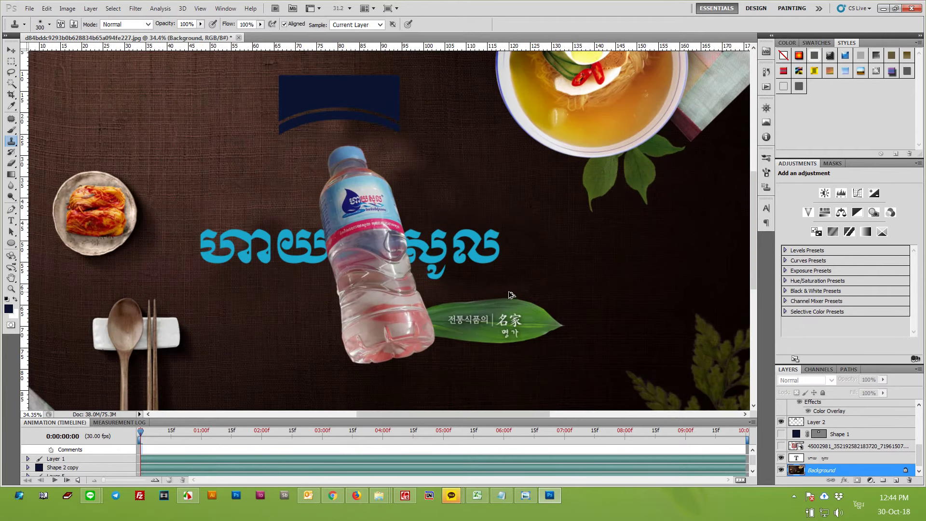
{"action": "scroll", "coordinate": [434, 241], "scroll_direction": "up", "scroll_amount": 1}
{"action": "left_click_drag", "start_coordinate": [340, 91], "coordinate": [434, 135]}
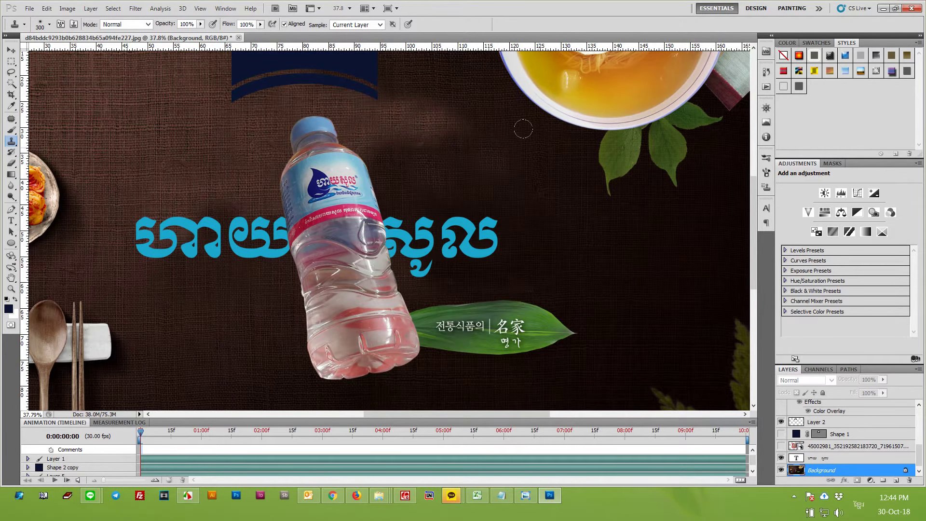
{"action": "left_click", "coordinate": [442, 79], "text": "alt"}
{"action": "left_click_drag", "start_coordinate": [425, 145], "coordinate": [484, 106]}
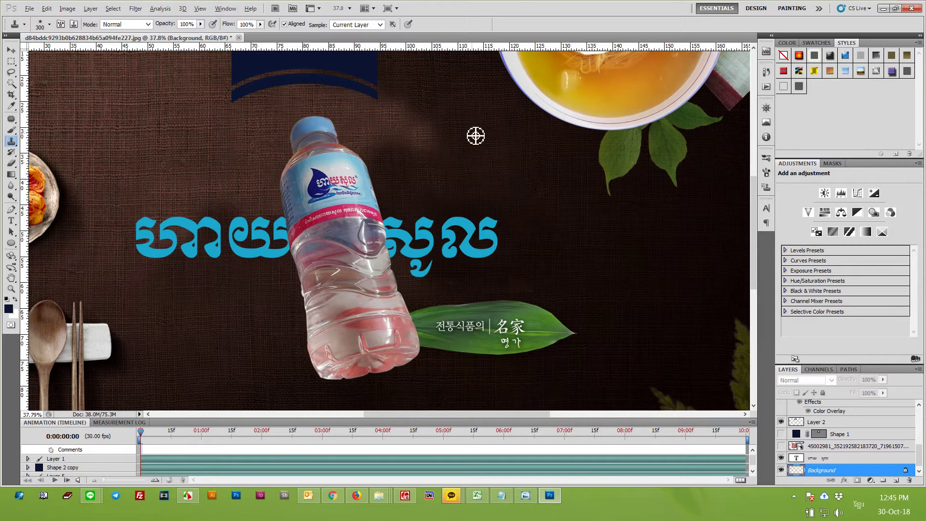
{"action": "mouse_move", "coordinate": [403, 99]}
{"action": "left_mouse_down"}
{"action": "mouse_move", "coordinate": [414, 165]}
{"action": "mouse_move", "coordinate": [395, 58]}
{"action": "left_mouse_up"}
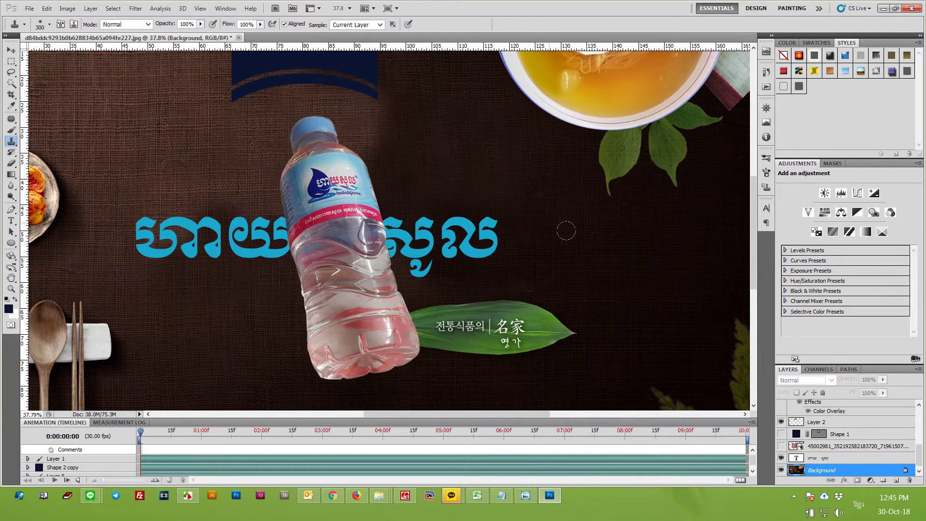
Step: Give the Khmer title layer a pure white Color Overlay
{"action": "left_click_drag", "start_coordinate": [422, 140], "coordinate": [471, 134]}
{"action": "key", "text": "v"}
{"action": "left_click", "coordinate": [796, 458]}
{"action": "left_click", "coordinate": [844, 480]}
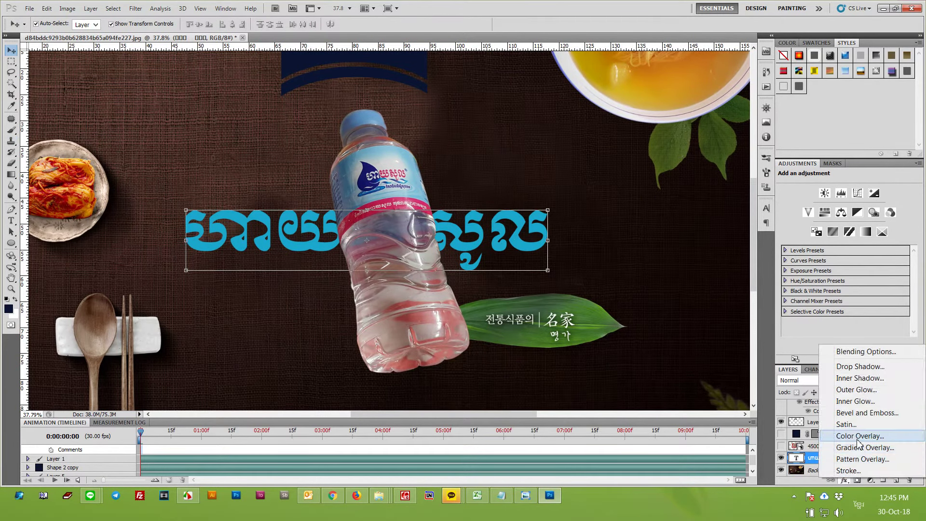
{"action": "left_click", "coordinate": [816, 435]}
{"action": "left_click", "coordinate": [764, 281]}
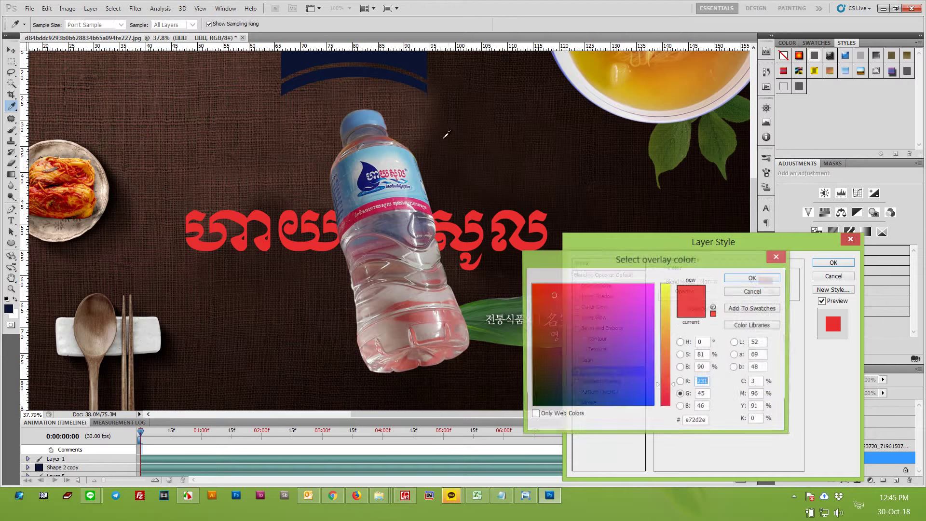
{"action": "left_click", "coordinate": [633, 304]}
{"action": "left_click_drag", "start_coordinate": [648, 305], "coordinate": [654, 285]}
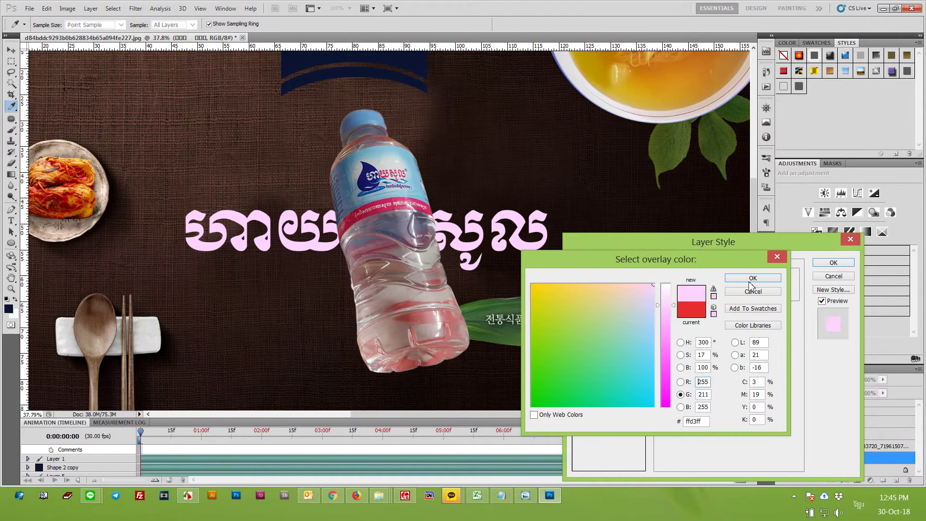
{"action": "left_click_drag", "start_coordinate": [674, 327], "coordinate": [668, 261]}
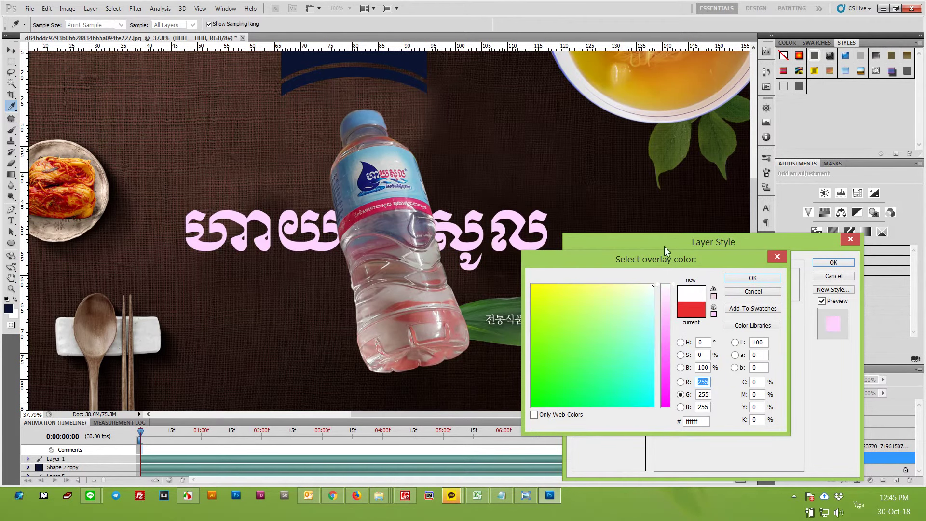
{"action": "left_click", "coordinate": [774, 280]}
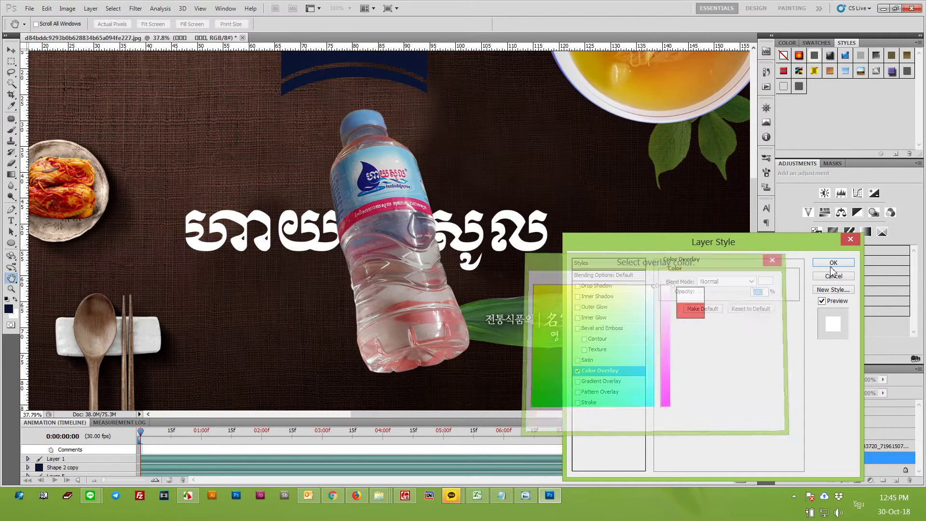
{"action": "left_click", "coordinate": [834, 263]}
Step: Add a 0% opacity Drop Shadow, Inner Glow and Bevel and Emboss to the title
{"action": "left_click", "coordinate": [845, 481]}
{"action": "left_click", "coordinate": [842, 376]}
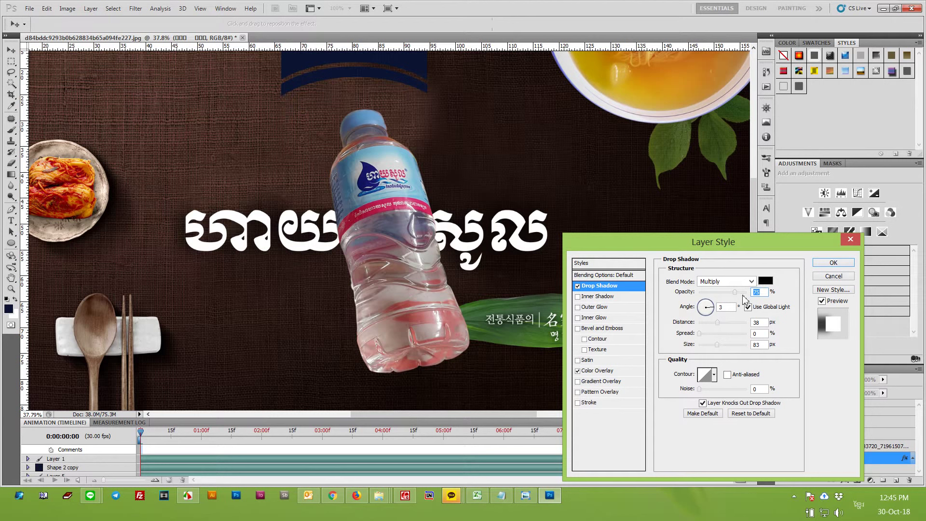
{"action": "left_click_drag", "start_coordinate": [710, 296], "coordinate": [683, 296]}
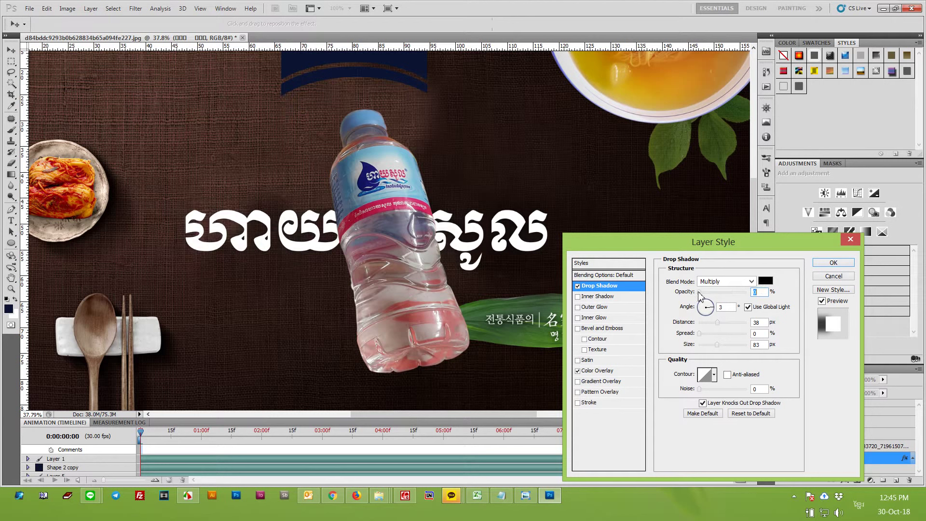
{"action": "left_click", "coordinate": [578, 297]}
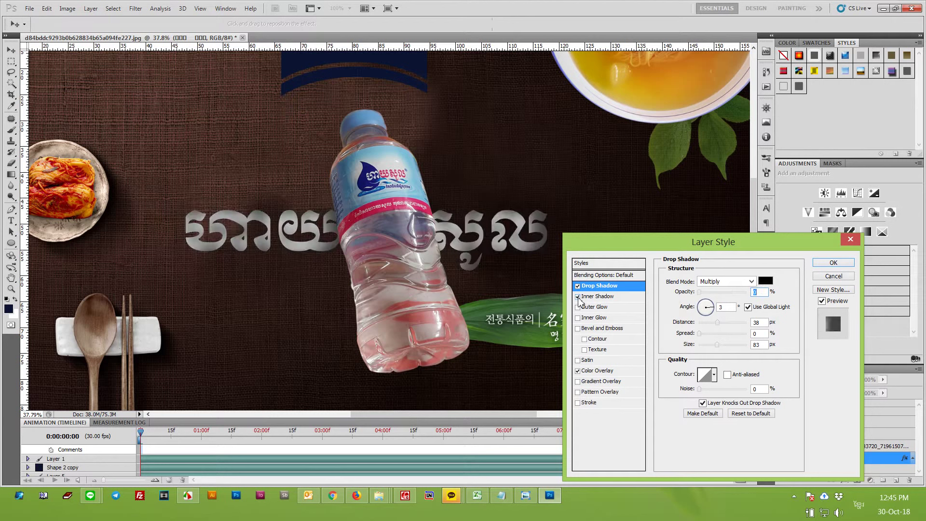
{"action": "left_click", "coordinate": [578, 297]}
{"action": "left_click", "coordinate": [578, 309]}
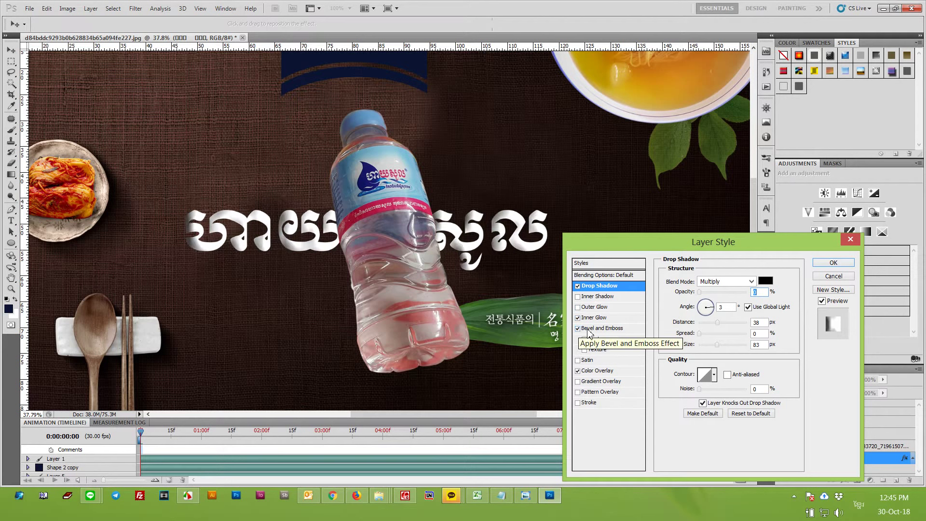
{"action": "key", "text": "Return"}
{"action": "scroll", "coordinate": [605, 332], "scroll_direction": "down", "scroll_amount": 1}
{"action": "scroll", "coordinate": [593, 316], "scroll_direction": "down", "scroll_amount": 1}
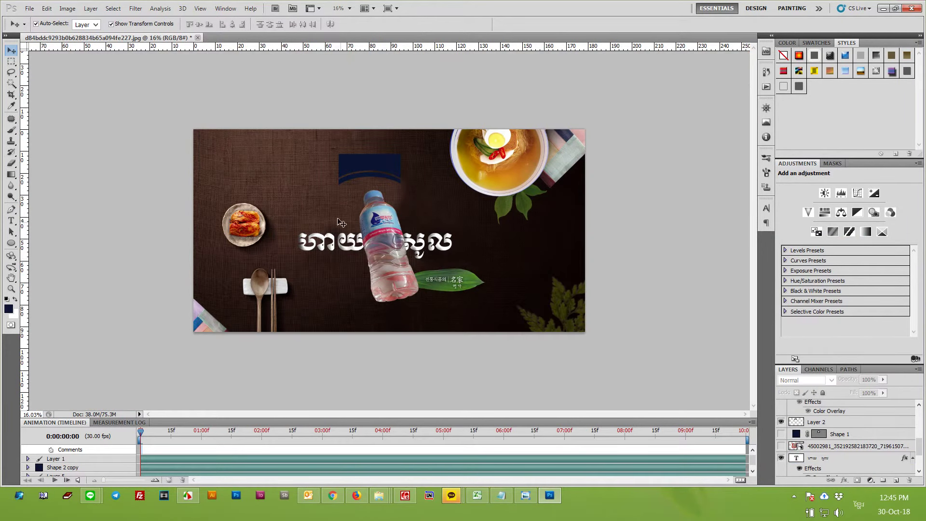
{"action": "scroll", "coordinate": [357, 193], "scroll_direction": "up", "scroll_amount": 1}
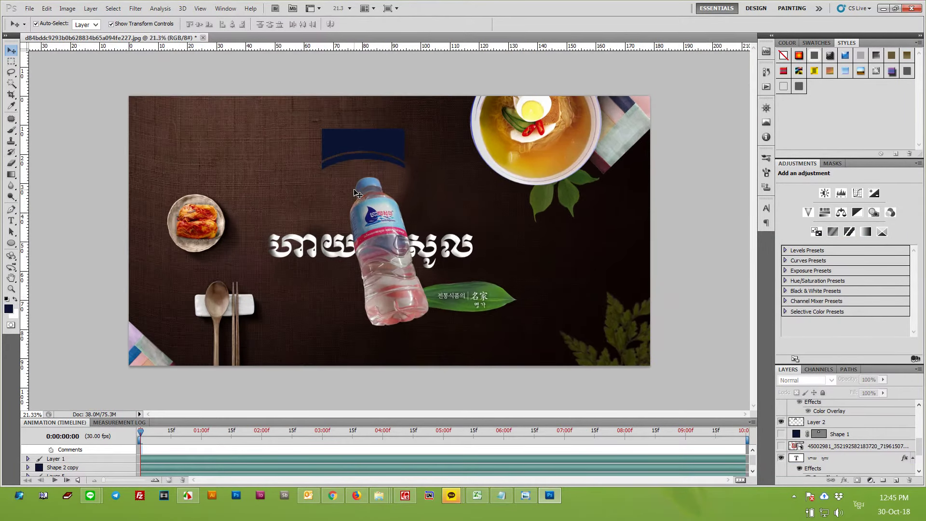
{"action": "scroll", "coordinate": [358, 193], "scroll_direction": "up", "scroll_amount": 1}
{"action": "scroll", "coordinate": [395, 227], "scroll_direction": "up", "scroll_amount": 1}
{"action": "scroll", "coordinate": [464, 280], "scroll_direction": "up", "scroll_amount": 1}
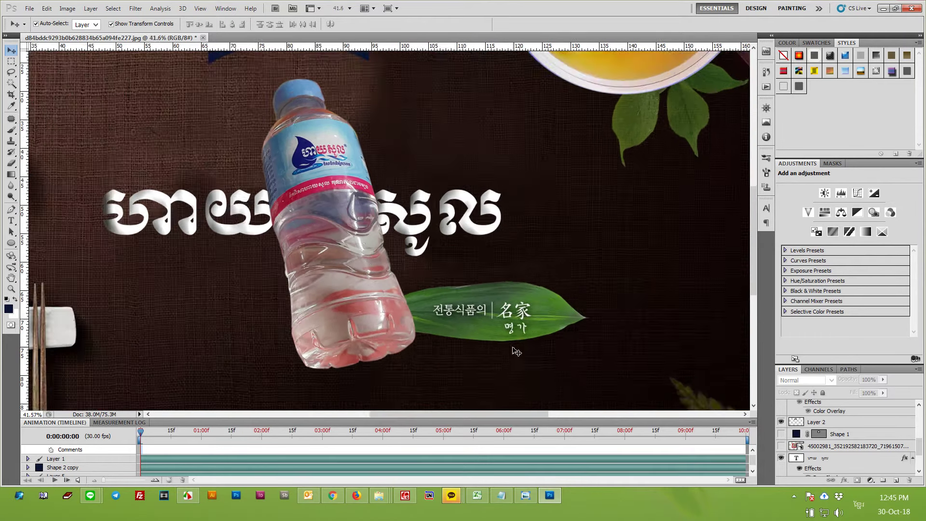
{"action": "scroll", "coordinate": [537, 331], "scroll_direction": "up", "scroll_amount": 1}
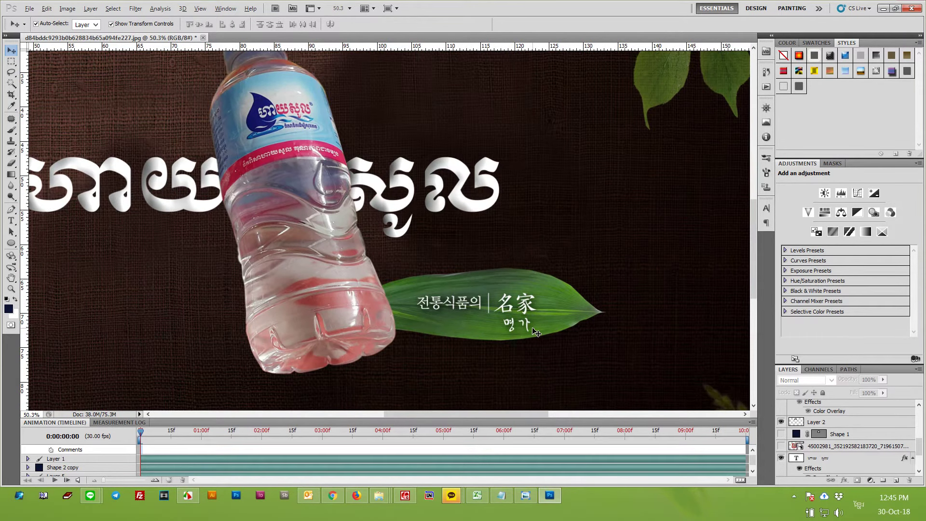
{"action": "scroll", "coordinate": [536, 332], "scroll_direction": "down", "scroll_amount": 1}
{"action": "scroll", "coordinate": [536, 332], "scroll_direction": "down", "scroll_amount": 1}
{"action": "scroll", "coordinate": [536, 332], "scroll_direction": "down", "scroll_amount": 1}
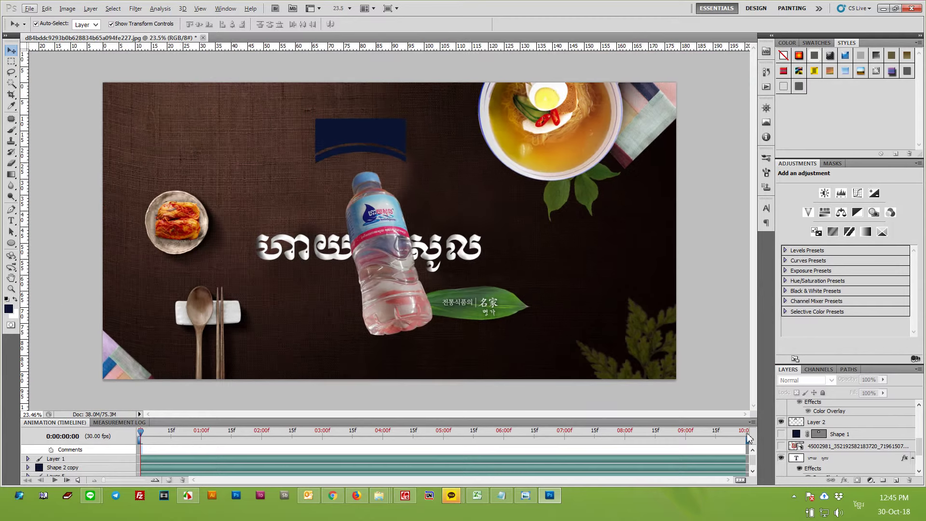
{"action": "left_click", "coordinate": [405, 497]}
{"action": "left_click", "coordinate": [596, 291]}
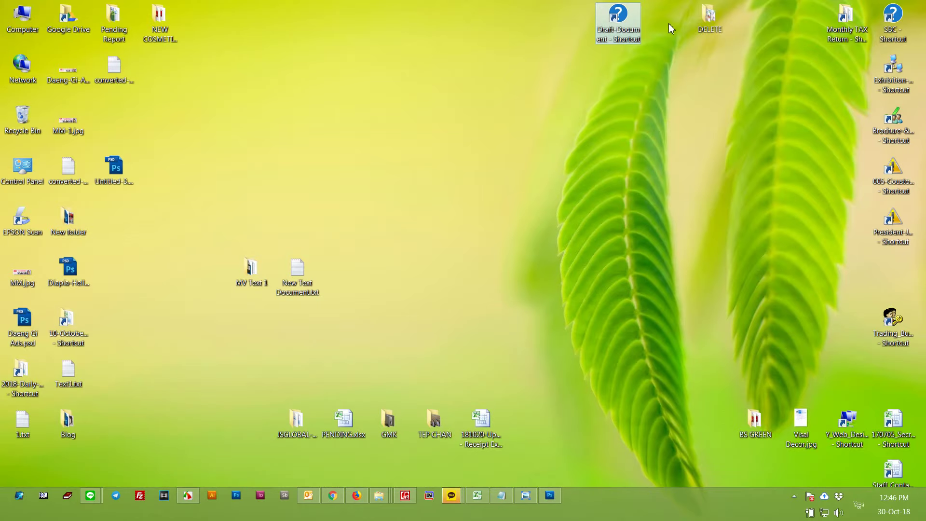
Step: Browse to the HI-Sol-Promotion folder and open the 2018 Hi-Sol promotion PSD
{"action": "double_click", "coordinate": [709, 19]}
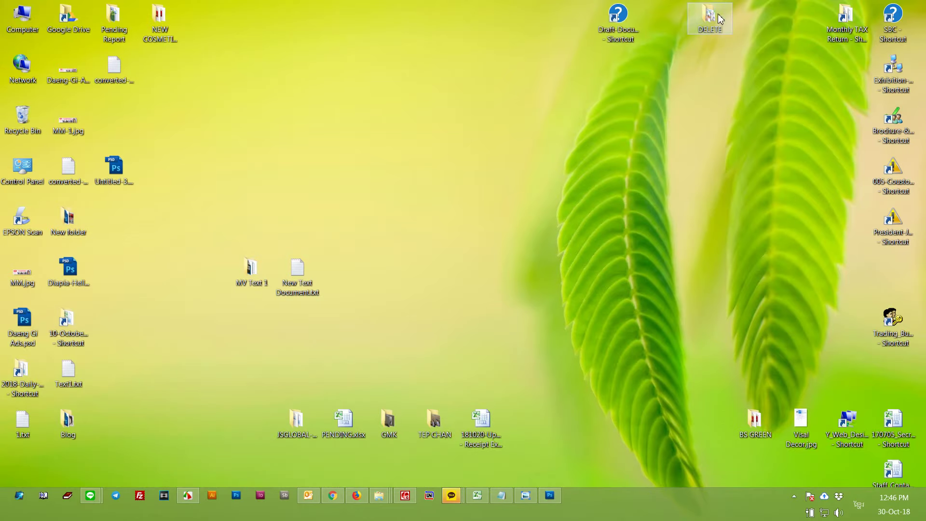
{"action": "double_click", "coordinate": [435, 187]}
{"action": "double_click", "coordinate": [280, 236]}
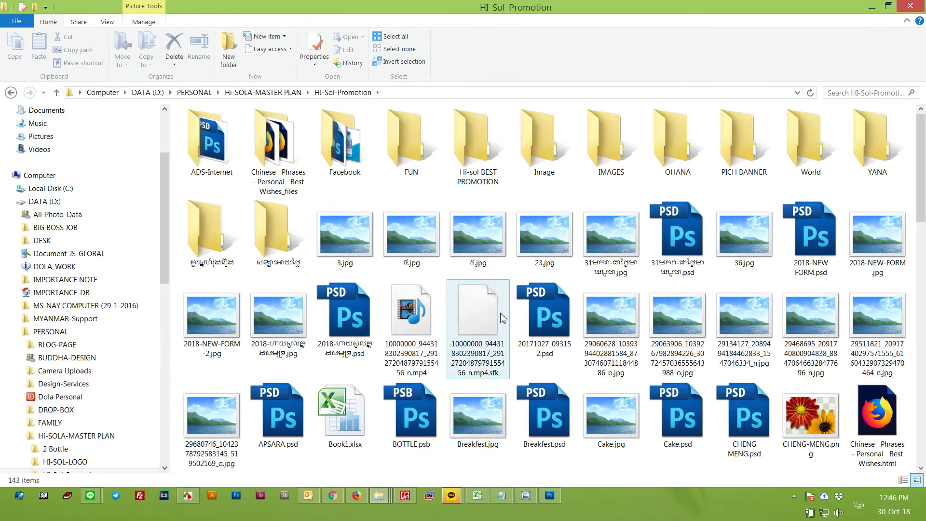
{"action": "left_click", "coordinate": [358, 329]}
{"action": "double_click", "coordinate": [358, 330]}
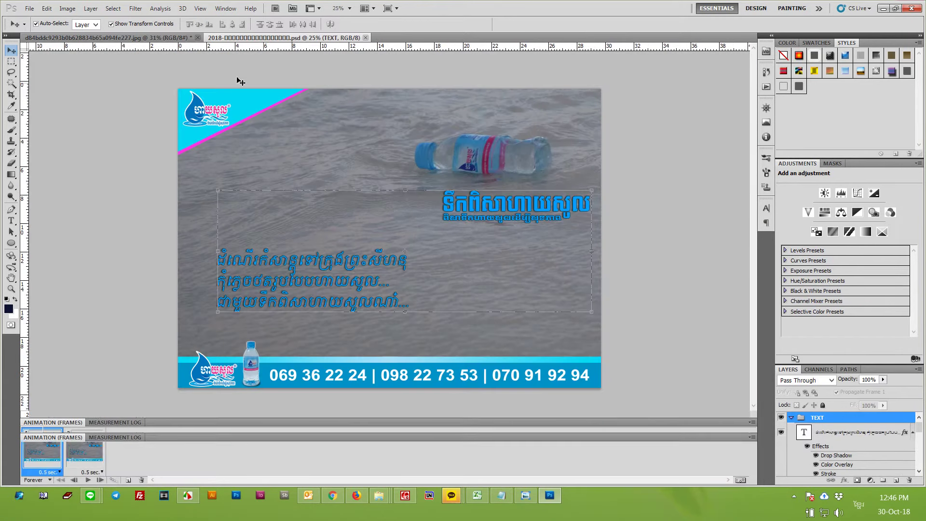
Step: Bring the Hi-Sol water-drop logo from the promo PSD onto the navy banner, resized slightly
{"action": "left_click_drag", "start_coordinate": [273, 38], "coordinate": [479, 109]}
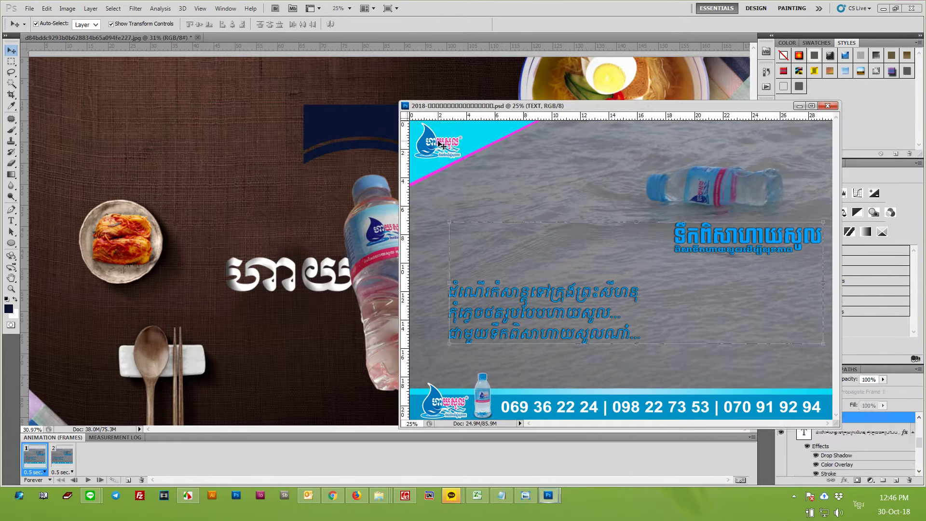
{"action": "left_click_drag", "start_coordinate": [351, 121], "coordinate": [351, 121]}
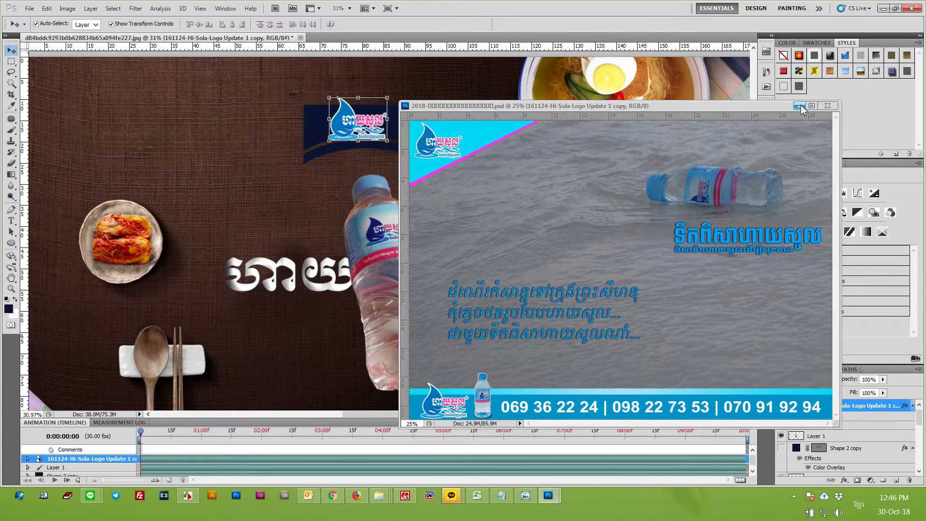
{"action": "left_click", "coordinate": [799, 106]}
{"action": "scroll", "coordinate": [346, 110], "scroll_direction": "up", "scroll_amount": 5}
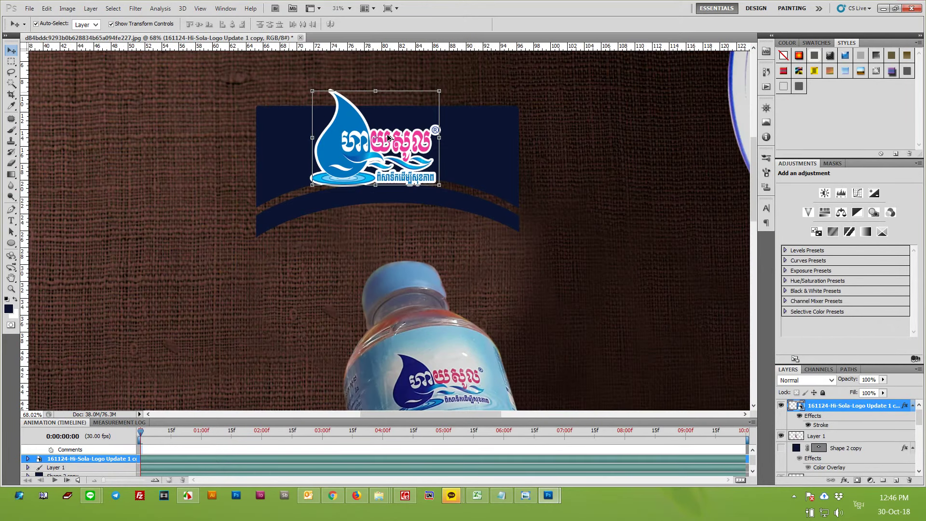
{"action": "left_click_drag", "start_coordinate": [436, 121], "coordinate": [489, 280]}
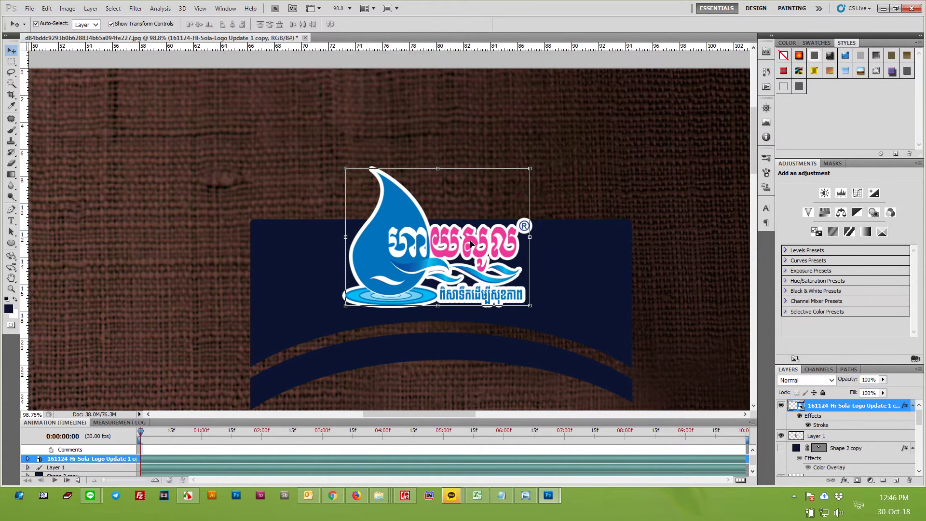
{"action": "mouse_move", "coordinate": [532, 172]}
{"action": "left_mouse_down"}
{"action": "mouse_move", "coordinate": [547, 161]}
{"action": "mouse_move", "coordinate": [526, 175]}
{"action": "left_mouse_up"}
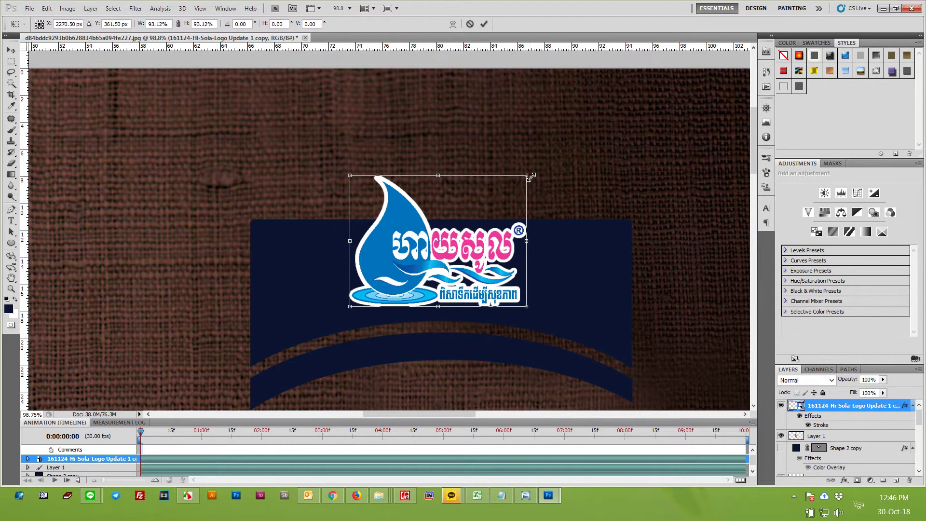
{"action": "key", "text": "Return"}
{"action": "left_click", "coordinate": [462, 249]}
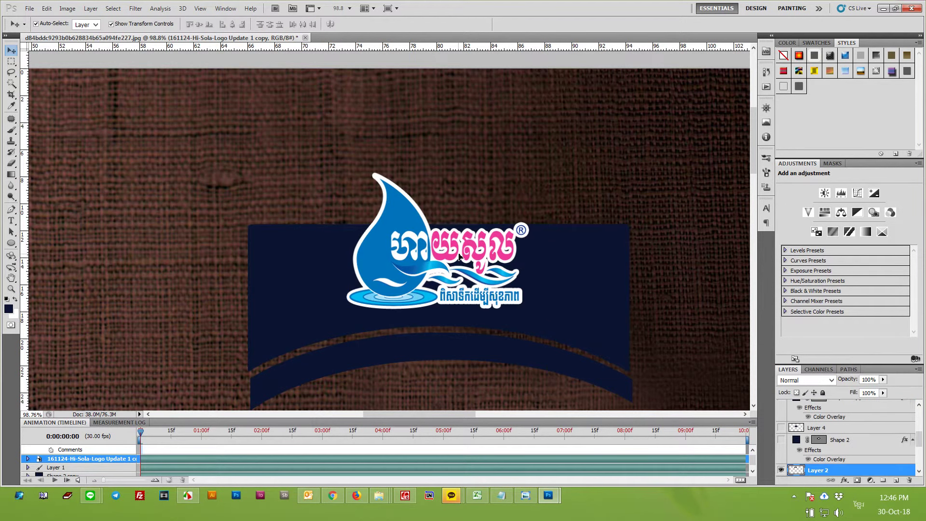
{"action": "left_click_drag", "start_coordinate": [401, 219], "coordinate": [401, 223]}
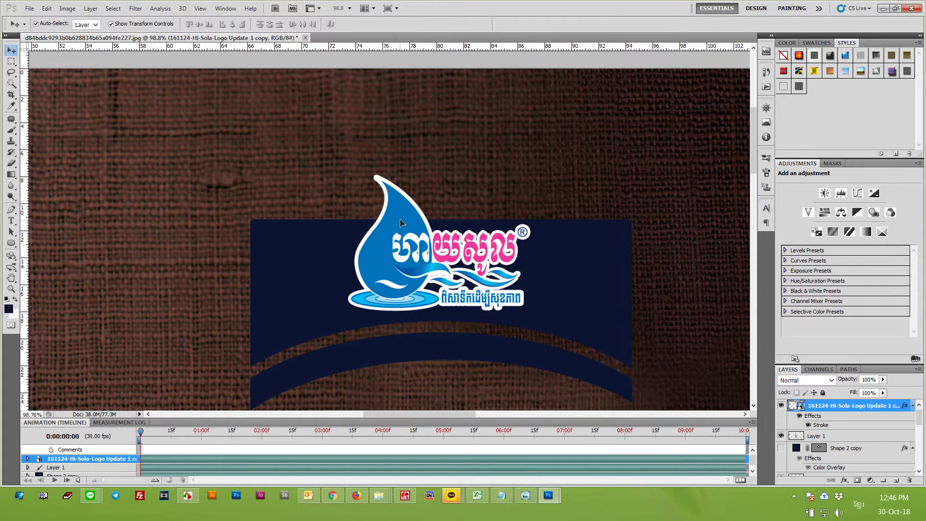
Step: Add a golden brown #9f7b03 Color Overlay to the navy banner layer
{"action": "scroll", "coordinate": [431, 232], "scroll_direction": "down", "scroll_amount": 2}
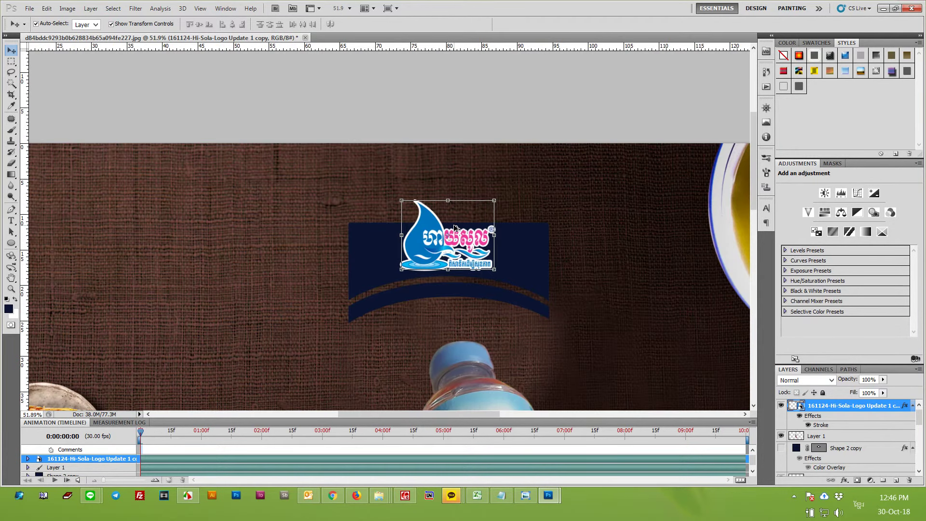
{"action": "scroll", "coordinate": [431, 231], "scroll_direction": "down", "scroll_amount": 2}
{"action": "scroll", "coordinate": [431, 232], "scroll_direction": "down", "scroll_amount": 1}
{"action": "left_click", "coordinate": [558, 142]}
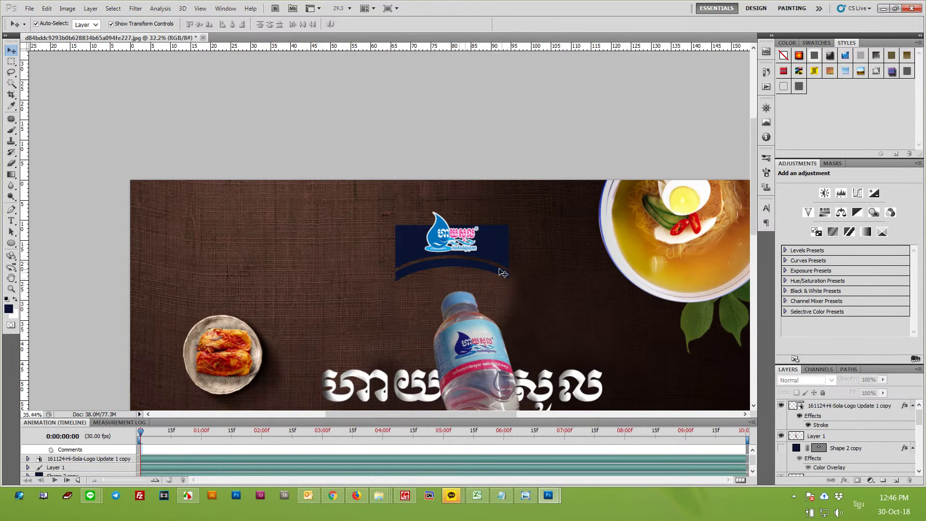
{"action": "scroll", "coordinate": [511, 293], "scroll_direction": "up", "scroll_amount": 2}
{"action": "left_click", "coordinate": [814, 469]}
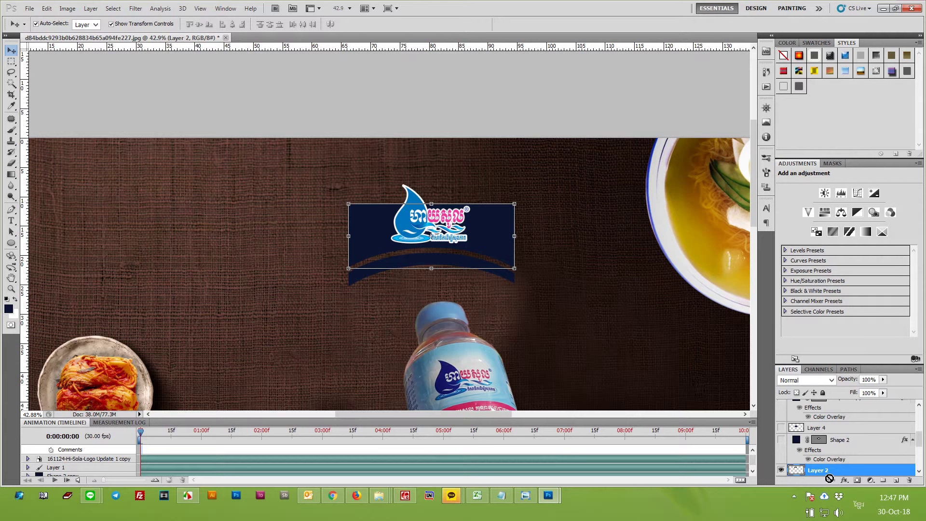
{"action": "left_click", "coordinate": [844, 481]}
{"action": "left_click", "coordinate": [821, 437]}
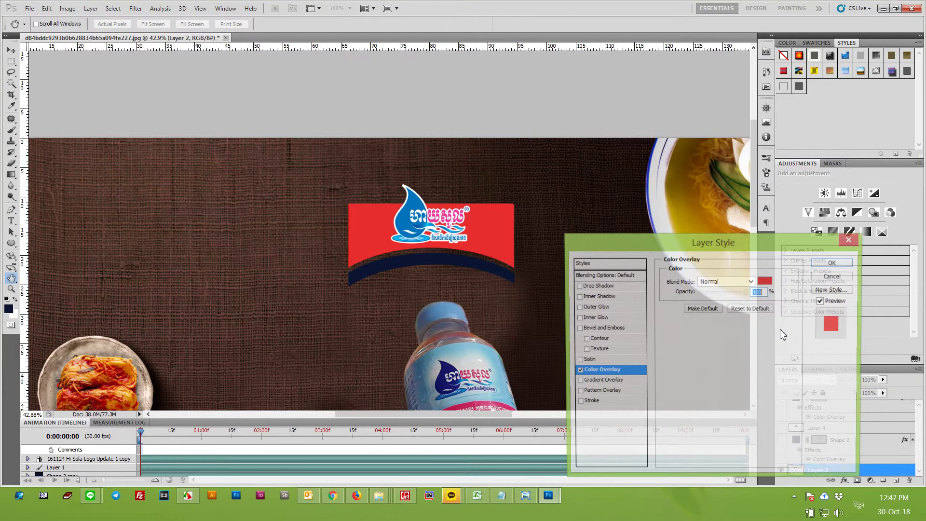
{"action": "left_click", "coordinate": [766, 280]}
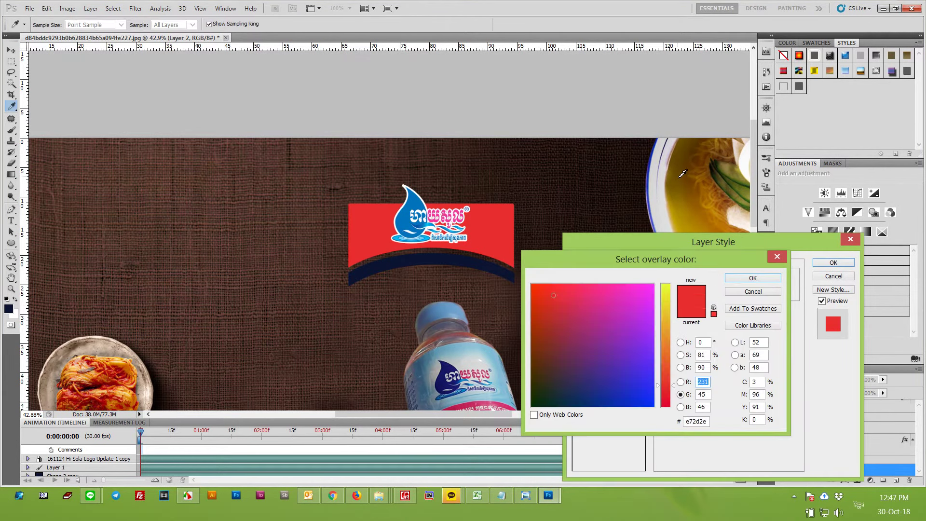
{"action": "left_click", "coordinate": [681, 175]}
{"action": "left_click", "coordinate": [706, 198]}
{"action": "left_click", "coordinate": [679, 200]}
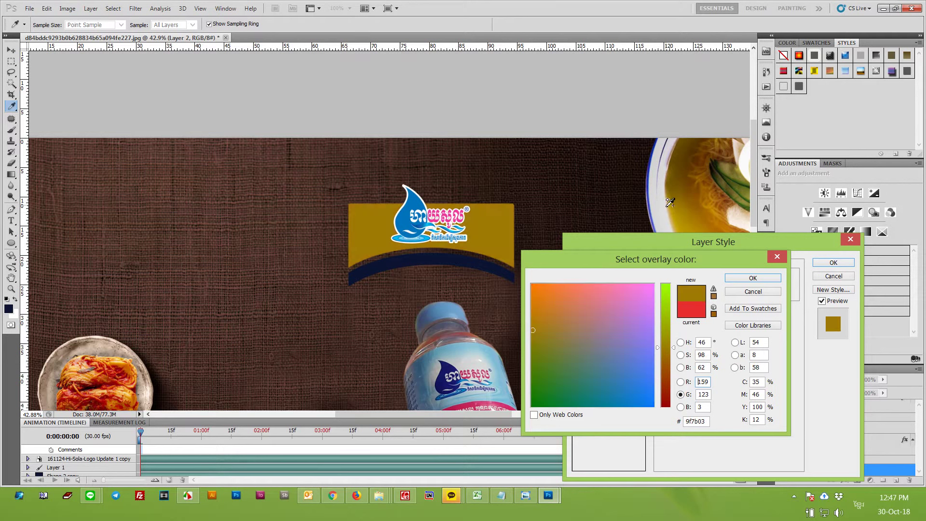
{"action": "left_click", "coordinate": [753, 278]}
{"action": "left_click", "coordinate": [834, 263]}
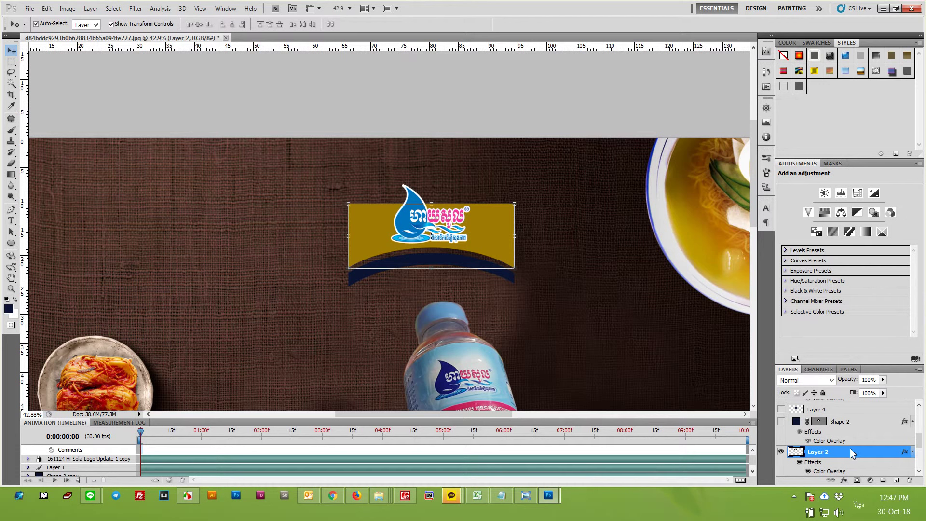
Step: Copy the banner's layer style and paste it onto the curved band layer
{"action": "right_click", "coordinate": [851, 453]}
{"action": "left_click", "coordinate": [844, 380]}
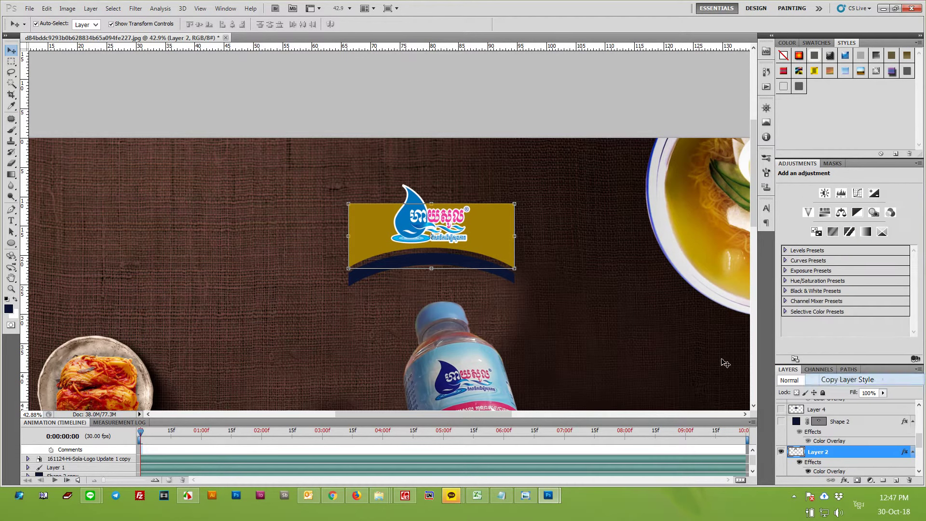
{"action": "scroll", "coordinate": [812, 424], "scroll_direction": "up", "scroll_amount": 2}
{"action": "left_click", "coordinate": [813, 406]}
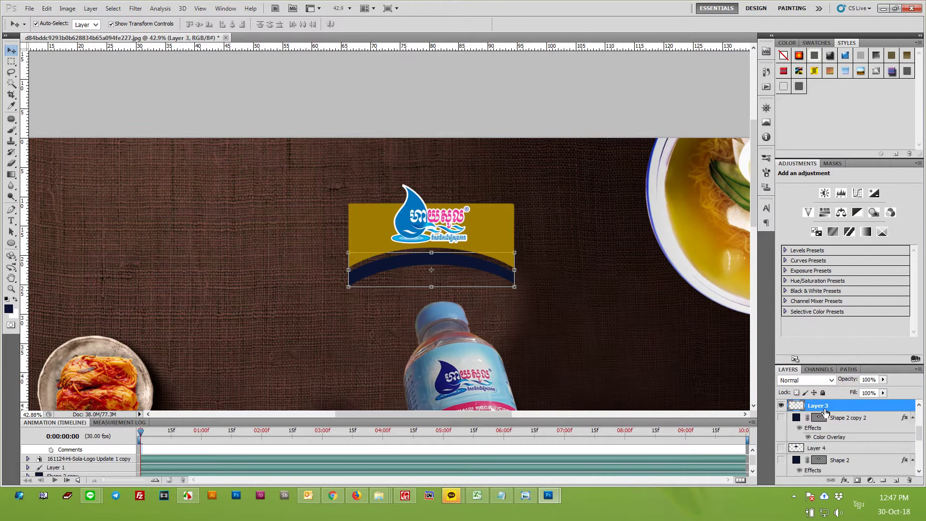
{"action": "right_click", "coordinate": [826, 411]}
{"action": "left_click", "coordinate": [840, 351]}
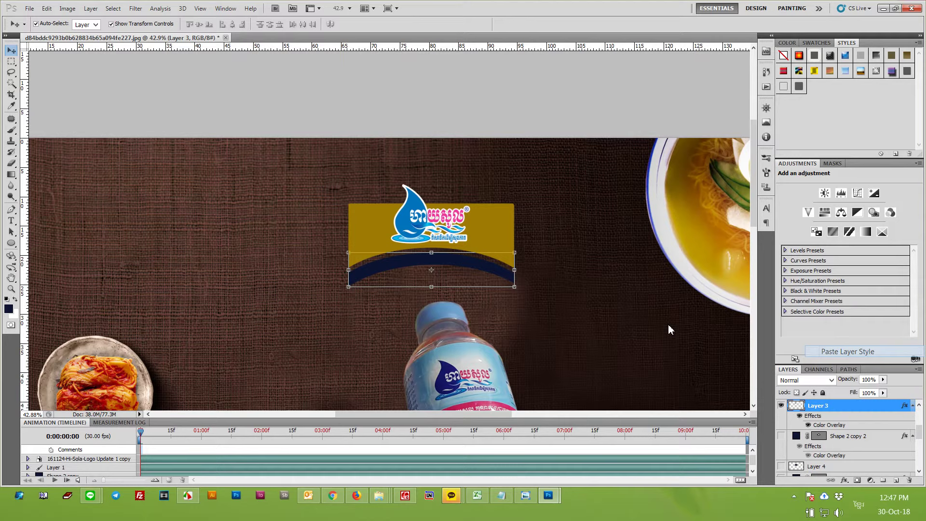
{"action": "scroll", "coordinate": [397, 279], "scroll_direction": "up", "scroll_amount": 5}
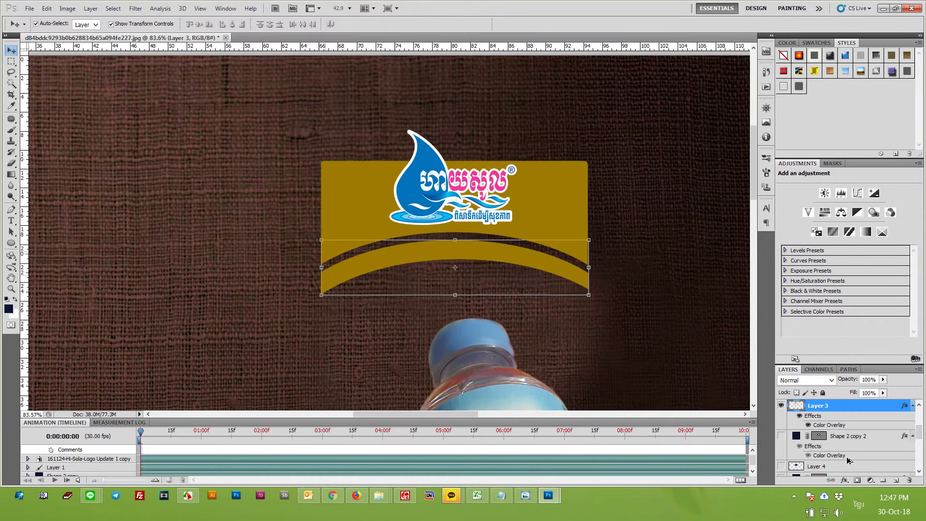
Step: Add a close, hard-edged drop shadow to the curved band layer
{"action": "left_click", "coordinate": [849, 481]}
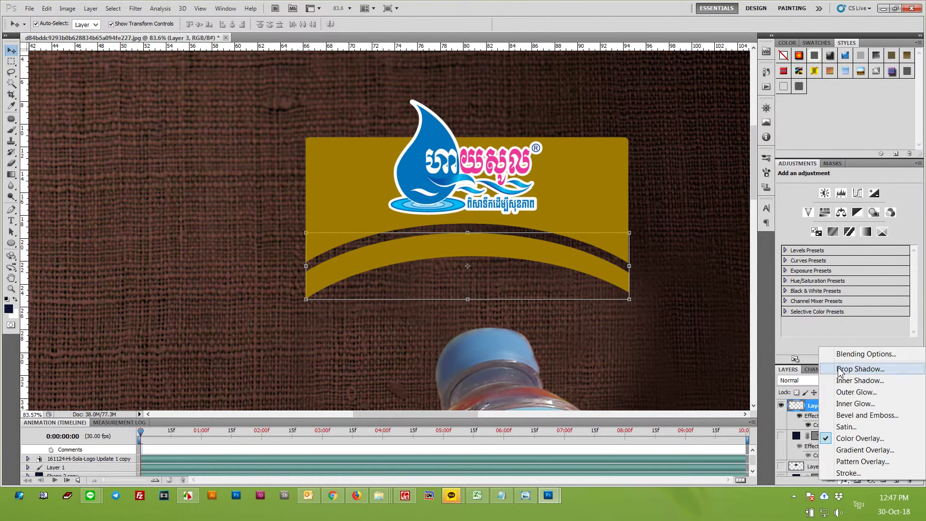
{"action": "left_click", "coordinate": [841, 369]}
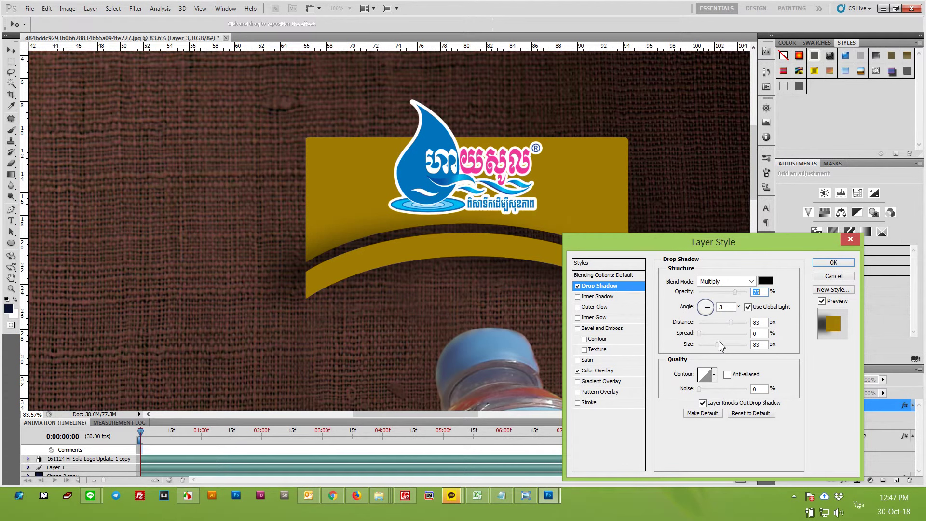
{"action": "left_click_drag", "start_coordinate": [702, 349], "coordinate": [695, 351]}
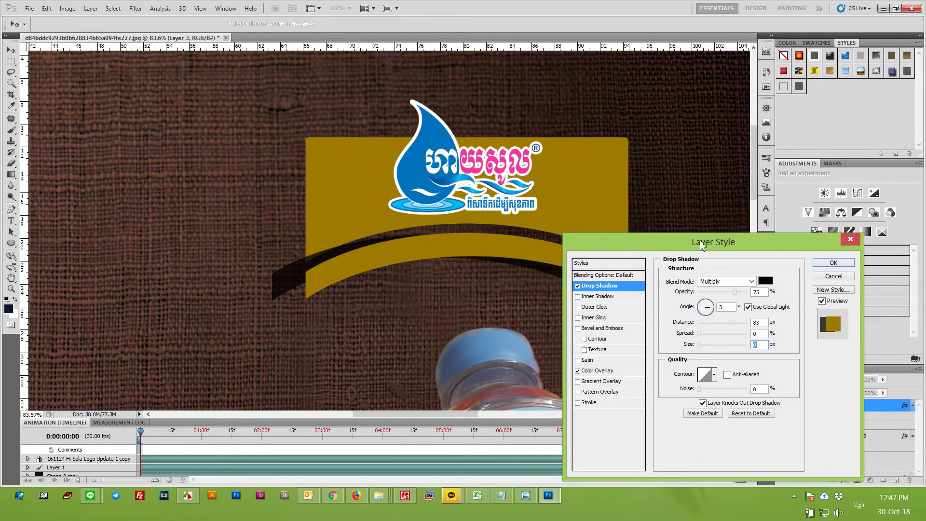
{"action": "left_click_drag", "start_coordinate": [712, 242], "coordinate": [659, 342]}
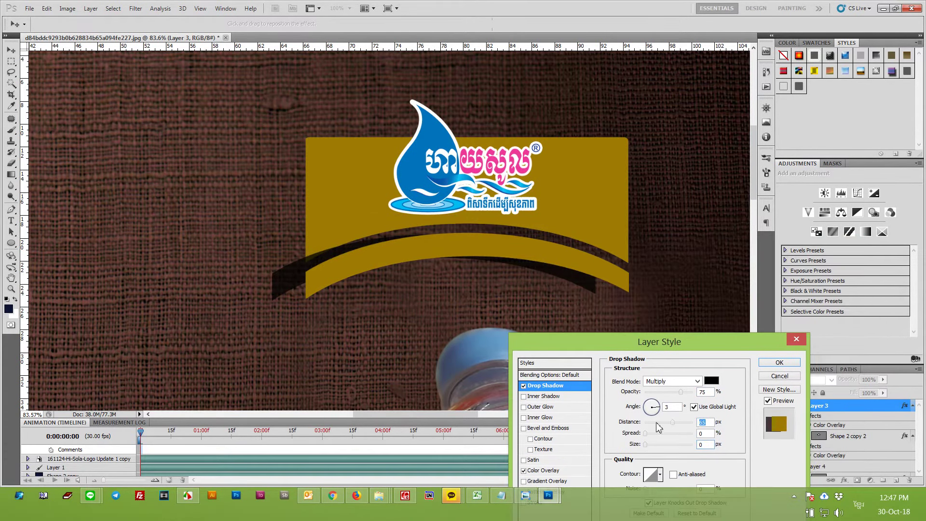
{"action": "left_click_drag", "start_coordinate": [658, 426], "coordinate": [650, 427]}
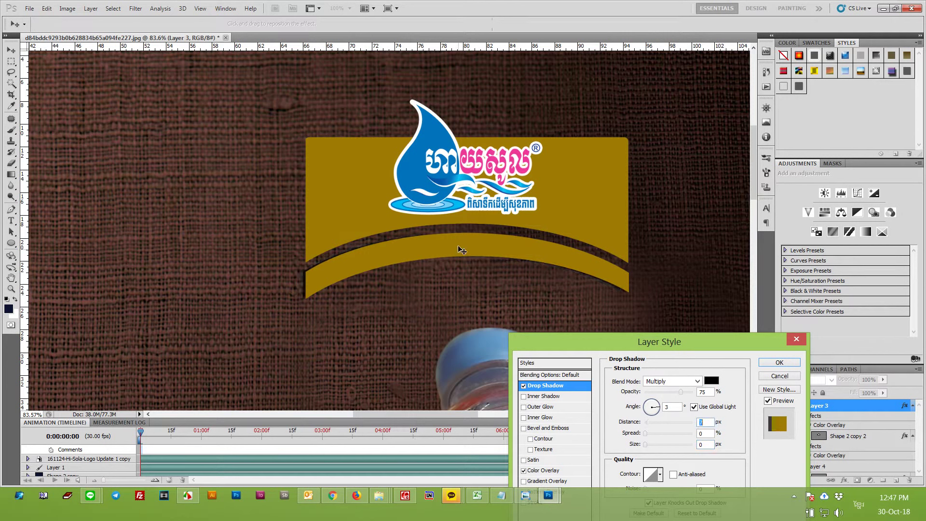
{"action": "left_click_drag", "start_coordinate": [459, 245], "coordinate": [459, 251]}
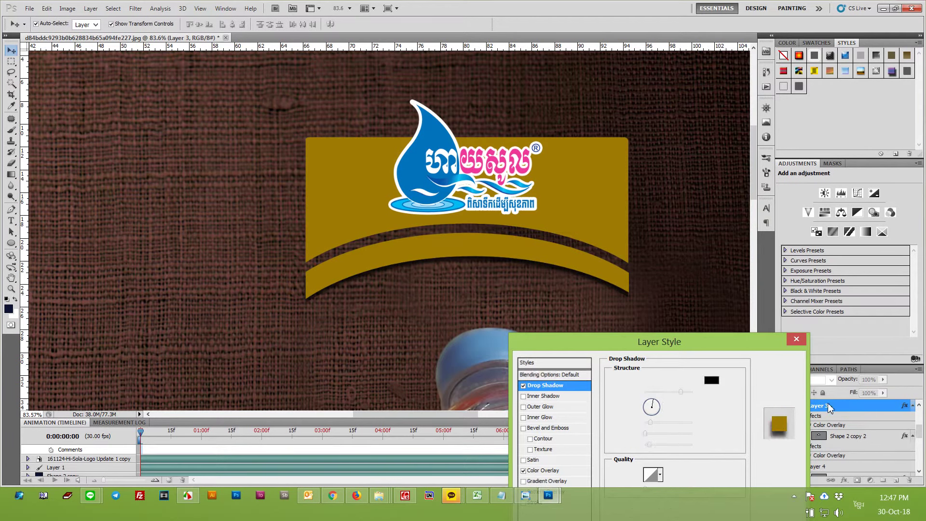
{"action": "left_click", "coordinate": [779, 363]}
Step: Copy the band's drop shadow style and paste it onto the top yellow panel
{"action": "right_click", "coordinate": [829, 408]}
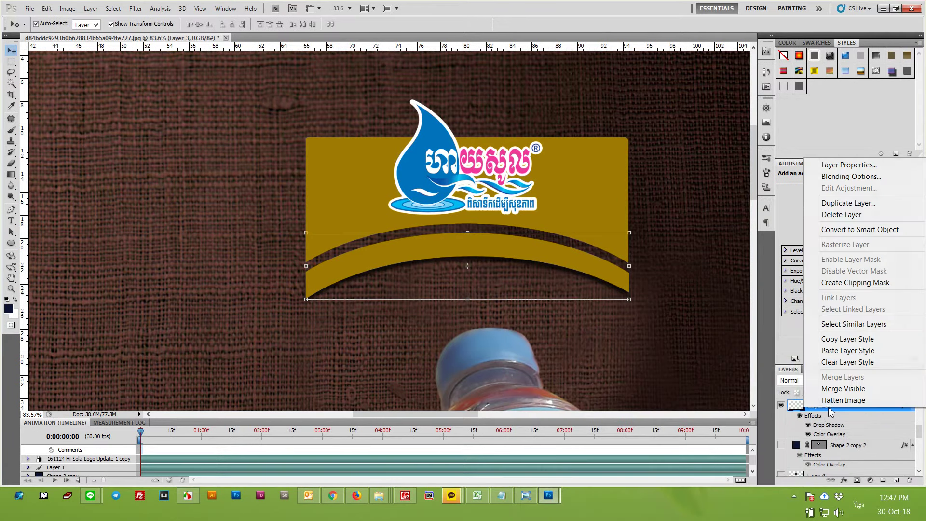
{"action": "left_click", "coordinate": [840, 351]}
{"action": "left_click", "coordinate": [619, 179]}
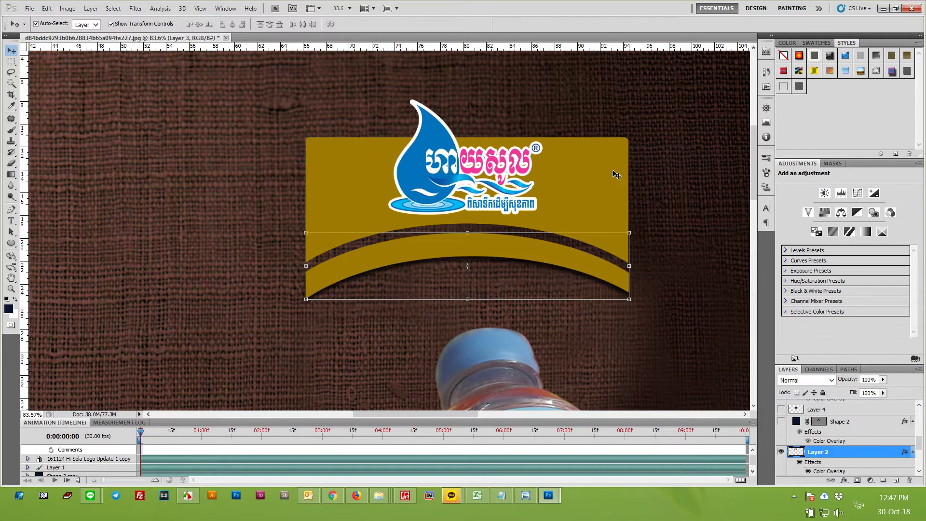
{"action": "right_click", "coordinate": [855, 452]}
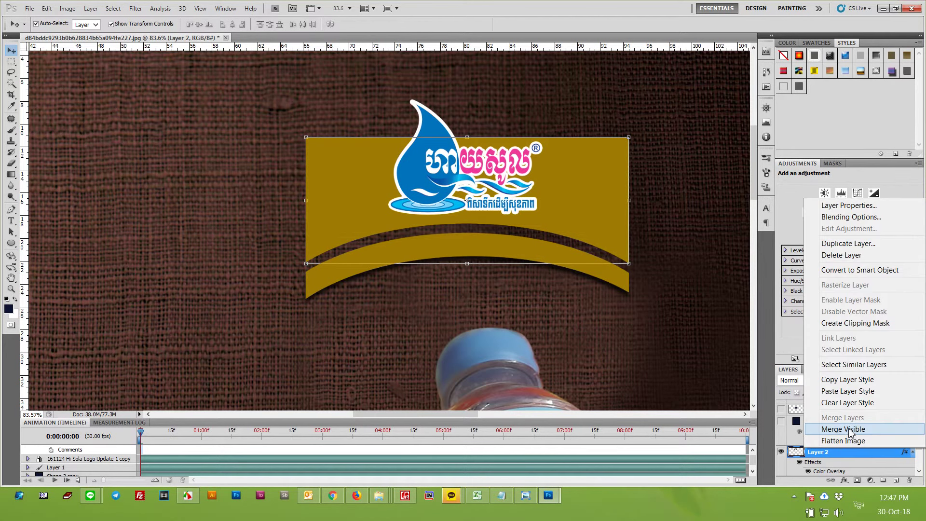
{"action": "left_click", "coordinate": [843, 394]}
{"action": "left_click", "coordinate": [694, 285]}
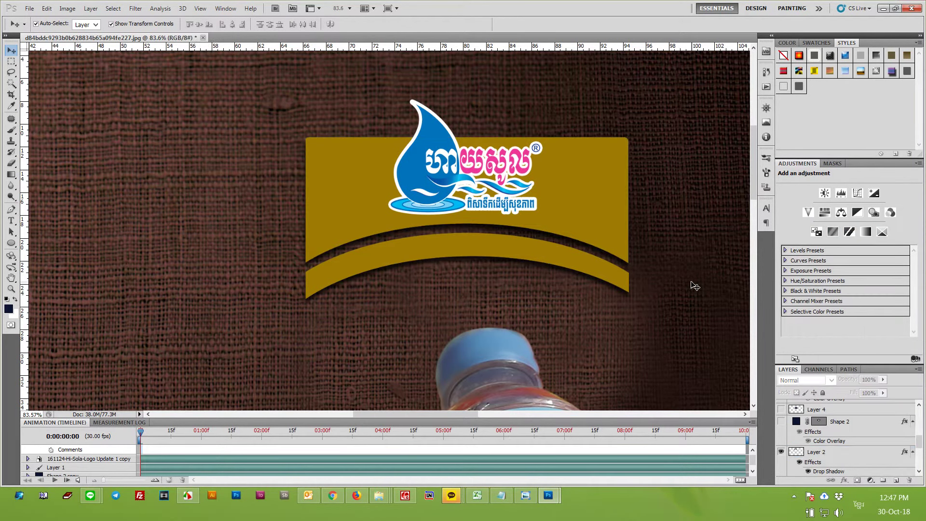
Step: Zoom in and out to inspect the Korean caption on the green leaf
{"action": "scroll", "coordinate": [695, 285], "scroll_direction": "down", "scroll_amount": 3}
{"action": "scroll", "coordinate": [685, 287], "scroll_direction": "down", "scroll_amount": 3}
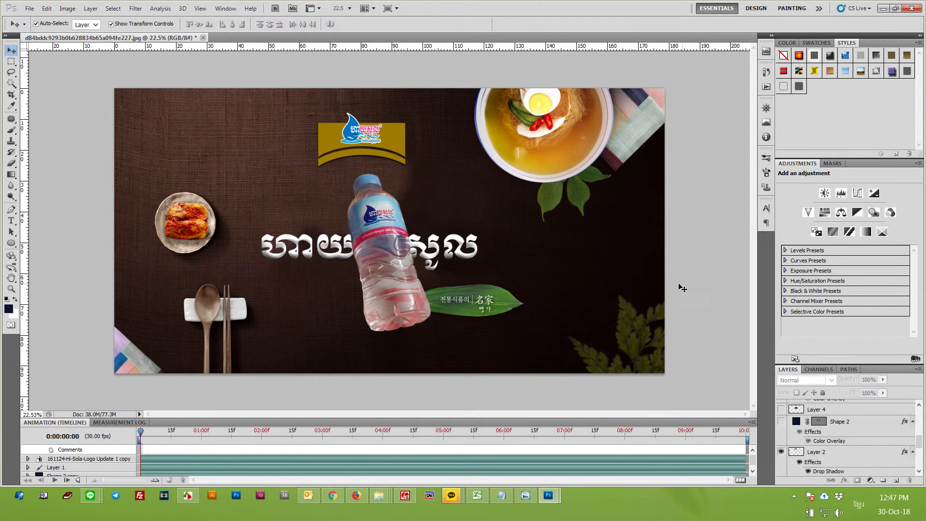
{"action": "scroll", "coordinate": [465, 347], "scroll_direction": "up", "scroll_amount": 1}
{"action": "scroll", "coordinate": [465, 348], "scroll_direction": "up", "scroll_amount": 2}
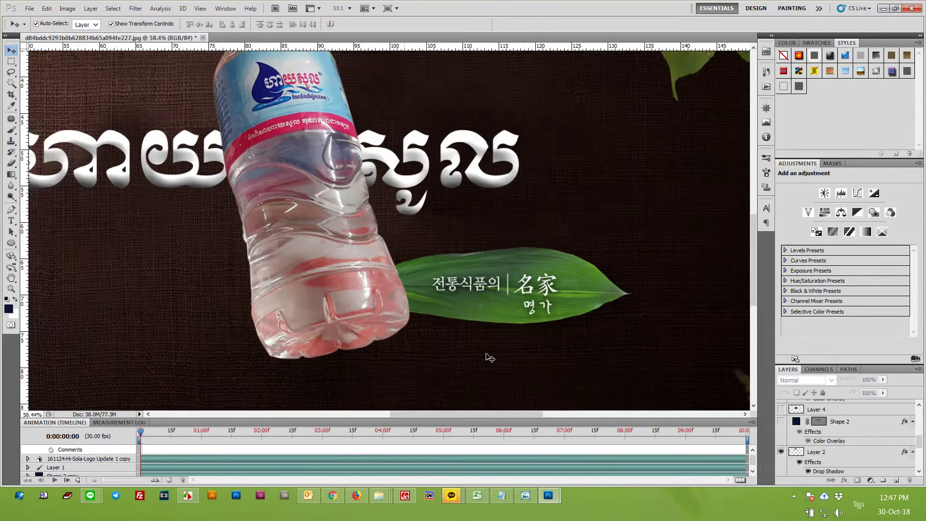
{"action": "scroll", "coordinate": [491, 355], "scroll_direction": "up", "scroll_amount": 2}
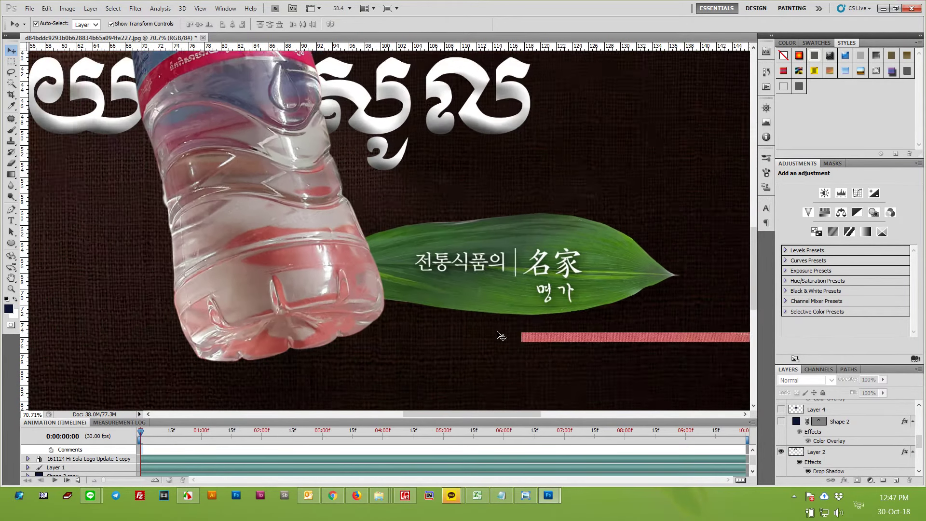
{"action": "scroll", "coordinate": [574, 303], "scroll_direction": "down", "scroll_amount": 1}
{"action": "scroll", "coordinate": [573, 302], "scroll_direction": "down", "scroll_amount": 1}
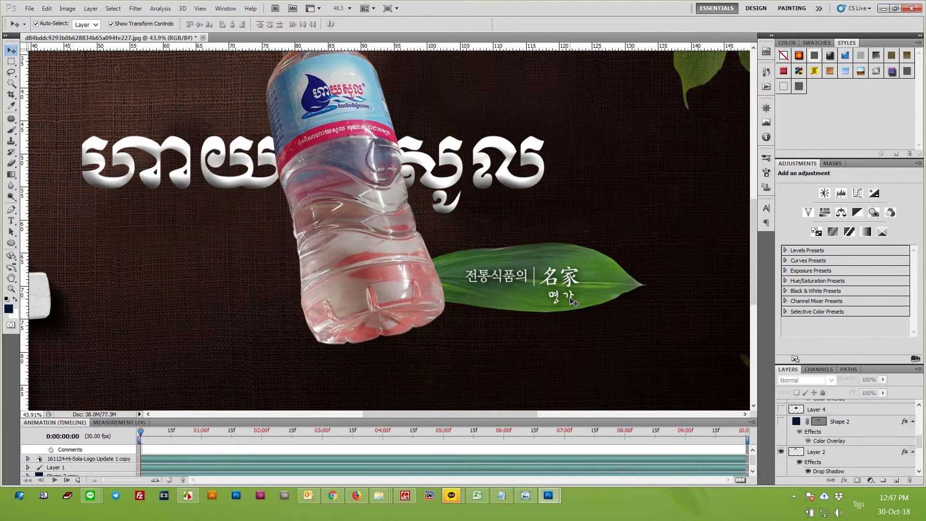
{"action": "scroll", "coordinate": [574, 302], "scroll_direction": "down", "scroll_amount": 2}
{"action": "scroll", "coordinate": [574, 302], "scroll_direction": "up", "scroll_amount": 2}
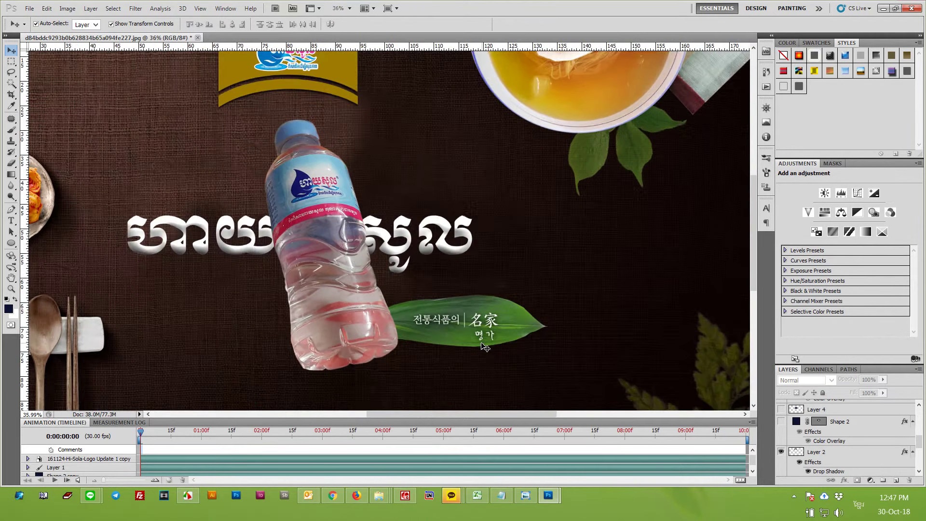
{"action": "scroll", "coordinate": [572, 289], "scroll_direction": "up", "scroll_amount": 1}
{"action": "scroll", "coordinate": [570, 275], "scroll_direction": "up", "scroll_amount": 1}
{"action": "scroll", "coordinate": [567, 261], "scroll_direction": "up", "scroll_amount": 1}
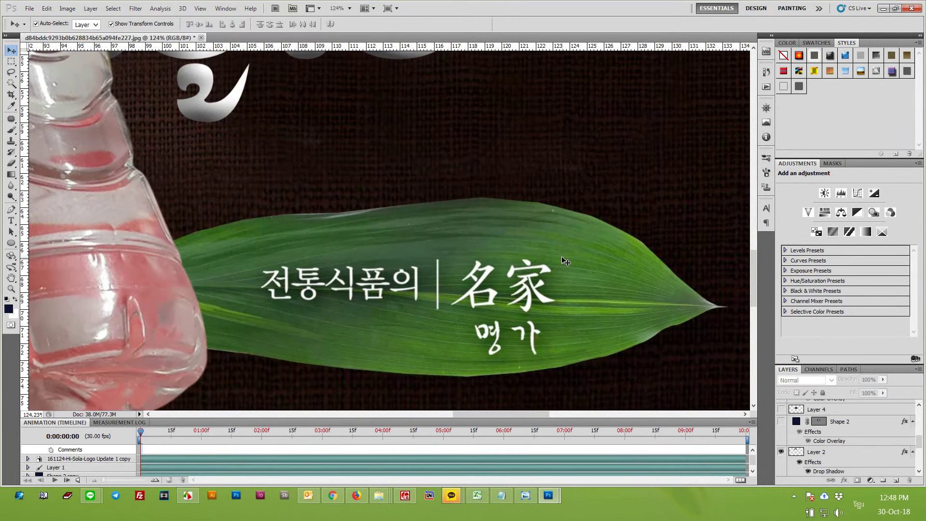
Step: Make the Background image layer the active layer
{"action": "key", "text": "s"}
{"action": "key", "text": "v"}
{"action": "scroll", "coordinate": [844, 434], "scroll_direction": "down", "scroll_amount": 5}
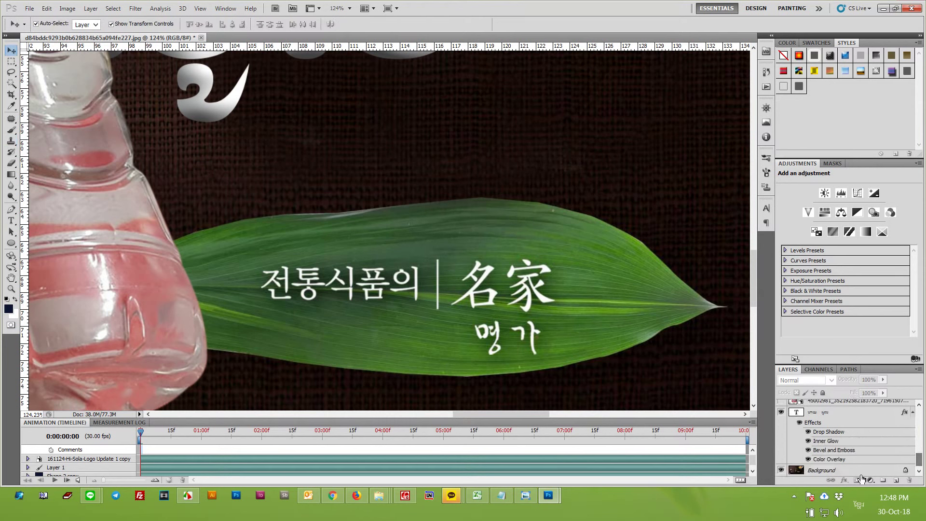
{"action": "left_click", "coordinate": [857, 470]}
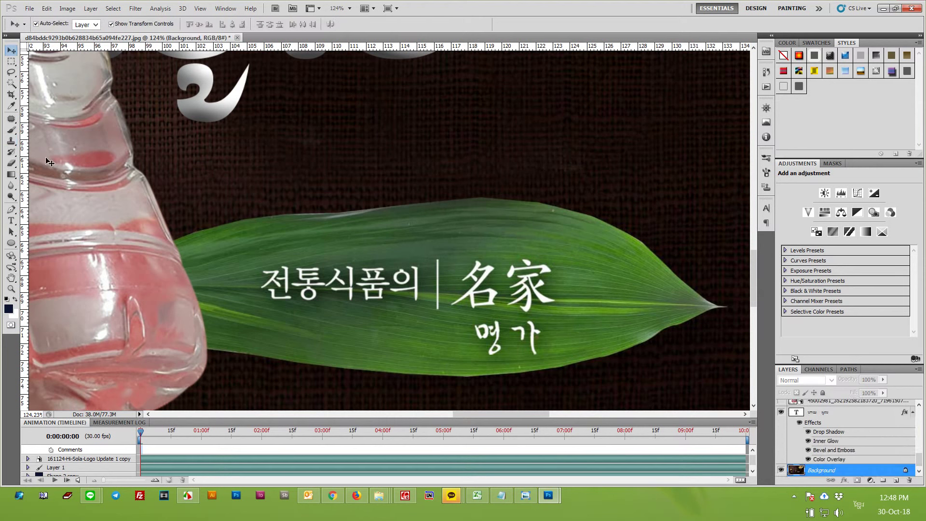
Step: Clone clean leaf texture over the 名家 characters with the Clone Stamp
{"action": "key", "text": "s"}
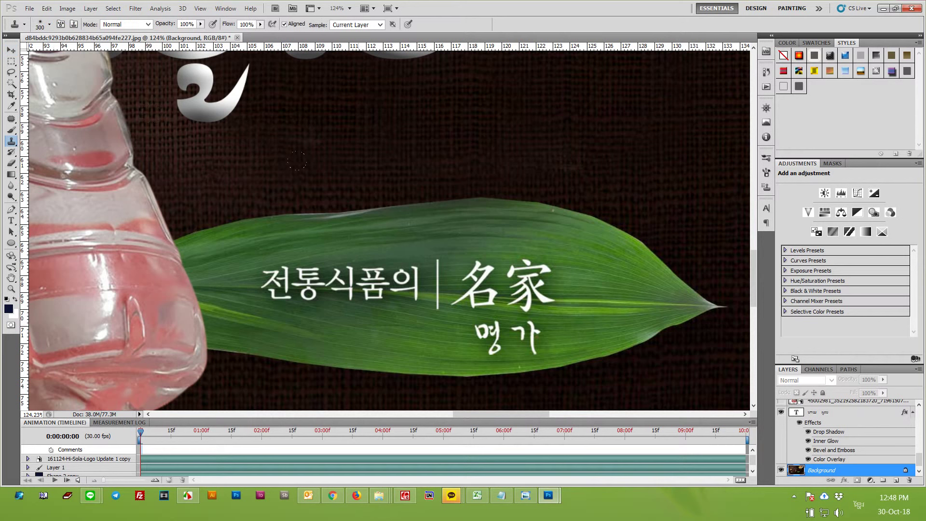
{"action": "key", "text": "bracketleft"}
{"action": "key", "text": "bracketleft"}
{"action": "key", "text": "bracketleft"}
{"action": "key", "text": "bracketleft"}
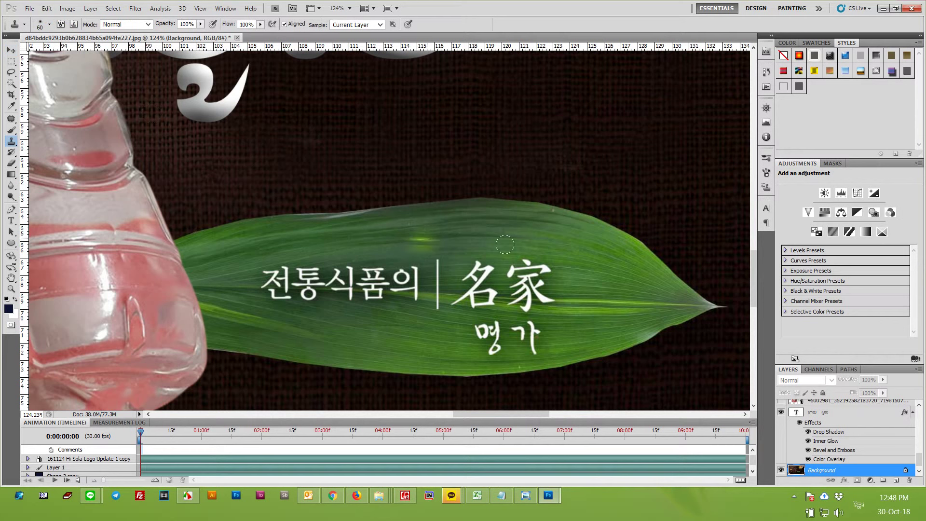
{"action": "left_click", "coordinate": [602, 284], "text": "alt"}
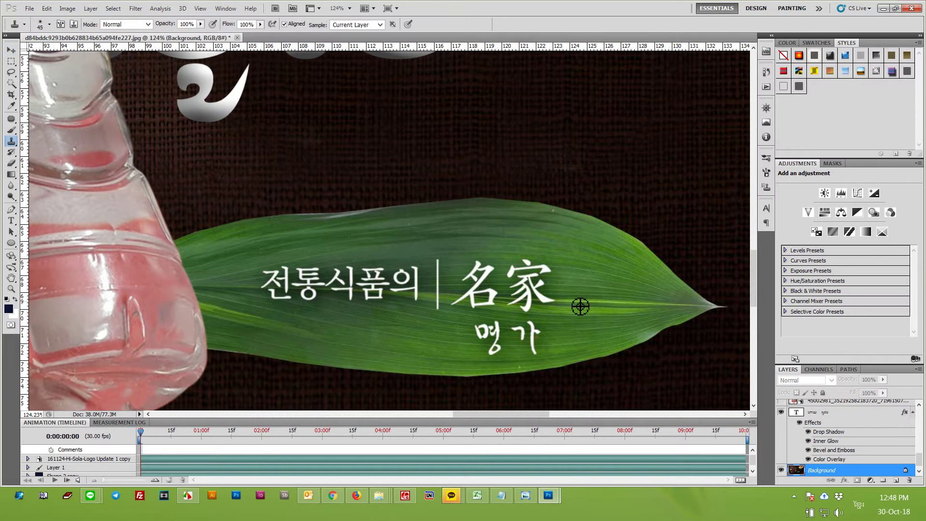
{"action": "left_click_drag", "start_coordinate": [529, 300], "coordinate": [516, 302]}
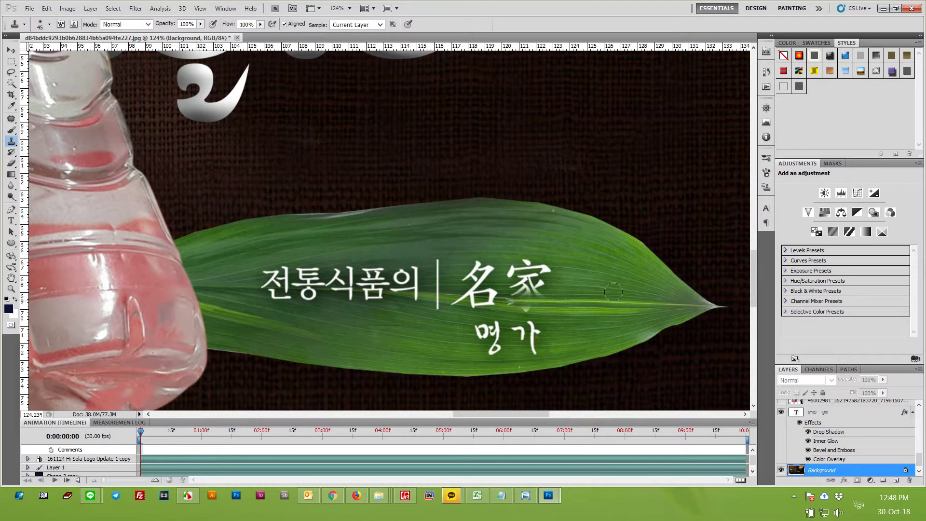
{"action": "key", "text": "bracketright"}
{"action": "key", "text": "bracketright"}
{"action": "left_click", "coordinate": [585, 280], "text": "alt"}
{"action": "left_click_drag", "start_coordinate": [539, 266], "coordinate": [483, 276]}
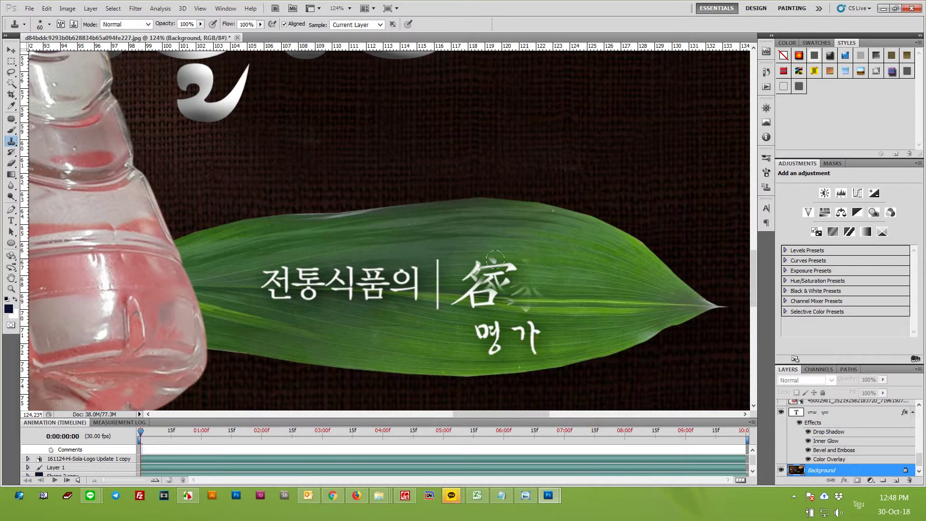
{"action": "left_click_drag", "start_coordinate": [523, 256], "coordinate": [467, 270]}
Step: Paint leaf texture over 명가 and the first Korean characters 전, 통 and 식
{"action": "left_click", "coordinate": [447, 346], "text": "alt"}
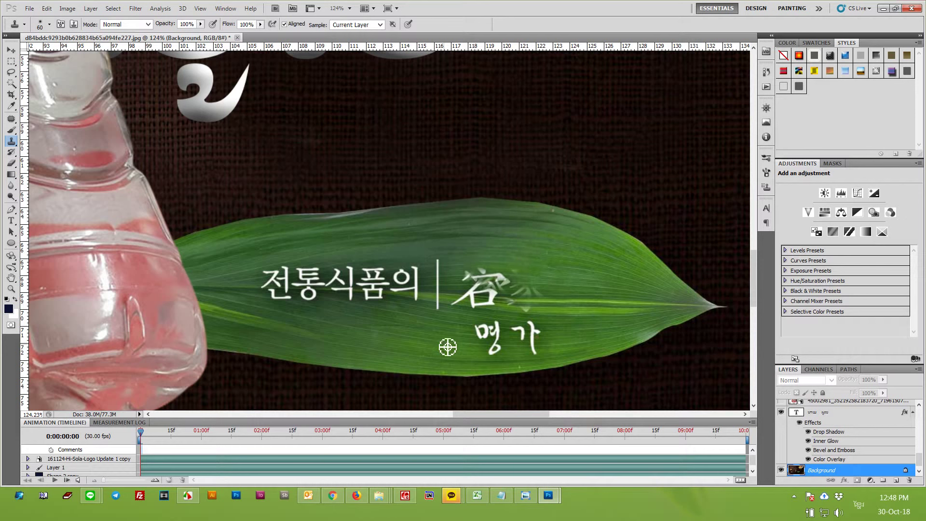
{"action": "left_click_drag", "start_coordinate": [477, 330], "coordinate": [554, 328]}
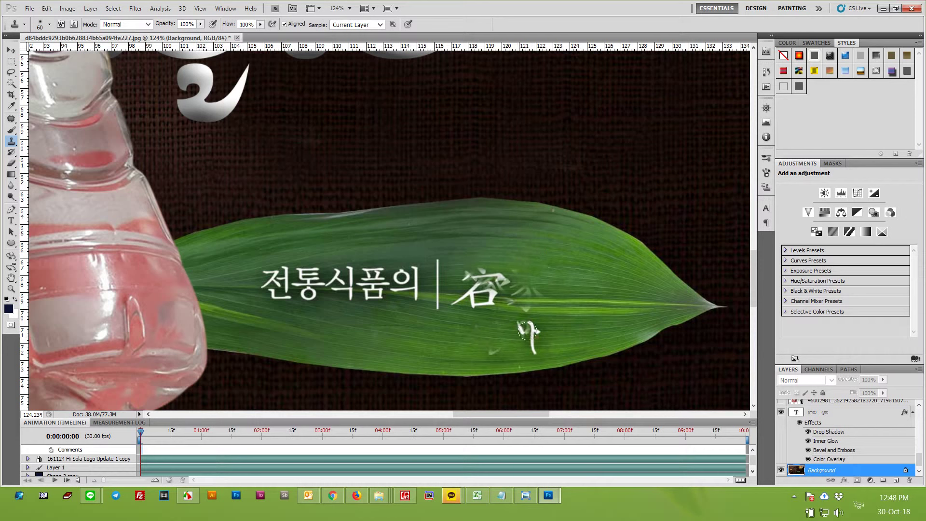
{"action": "mouse_move", "coordinate": [532, 327]}
{"action": "left_mouse_down"}
{"action": "mouse_move", "coordinate": [496, 343]}
{"action": "mouse_move", "coordinate": [486, 331]}
{"action": "left_mouse_up"}
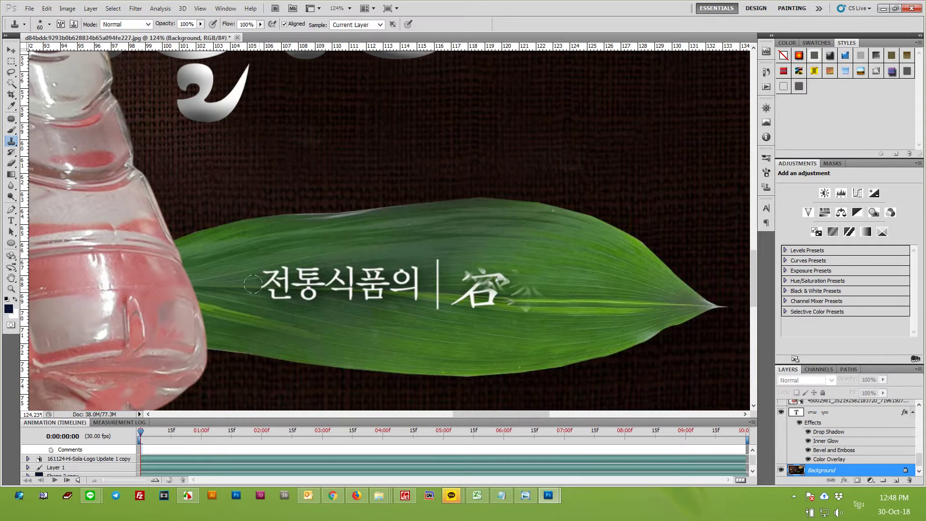
{"action": "left_click_drag", "start_coordinate": [252, 284], "coordinate": [309, 288]}
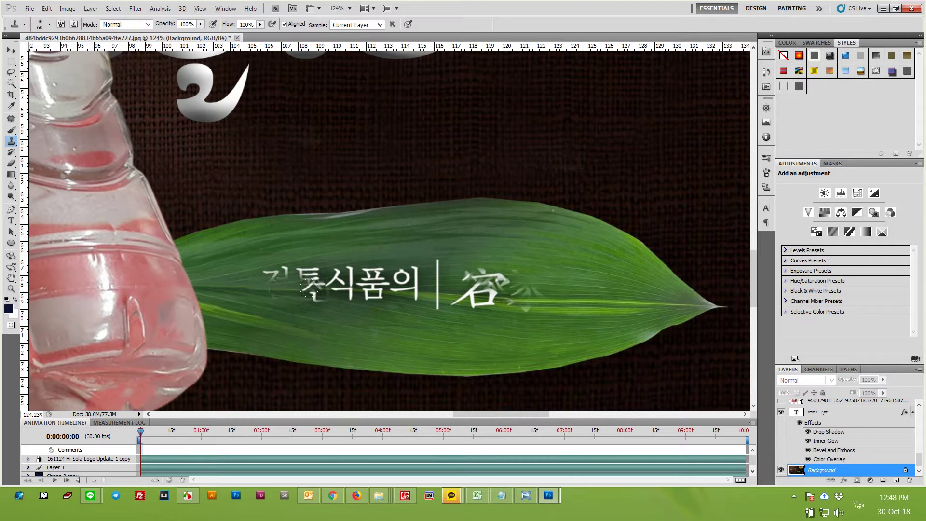
{"action": "left_click_drag", "start_coordinate": [290, 281], "coordinate": [357, 285]}
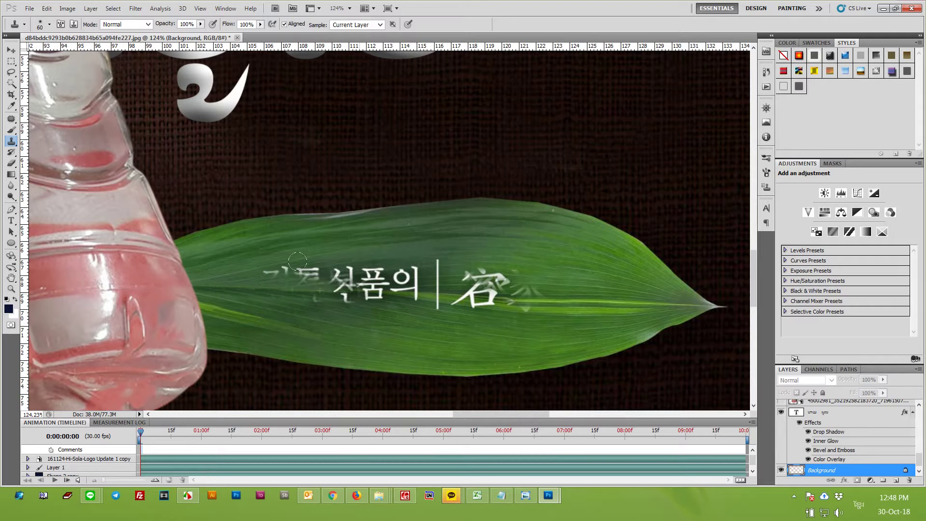
{"action": "left_click_drag", "start_coordinate": [248, 277], "coordinate": [441, 285]}
Step: Clone leaf texture over the remaining Korean text, undoing two bad strokes
{"action": "left_click", "coordinate": [261, 271], "text": "alt"}
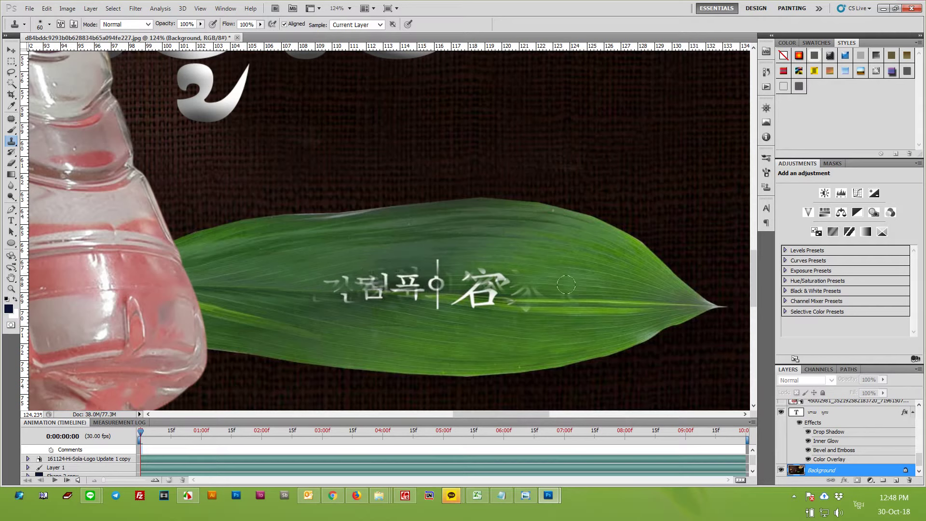
{"action": "left_click", "coordinate": [591, 304], "text": "alt"}
{"action": "mouse_move", "coordinate": [536, 307]}
{"action": "left_mouse_down"}
{"action": "mouse_move", "coordinate": [529, 288]}
{"action": "mouse_move", "coordinate": [417, 282]}
{"action": "mouse_move", "coordinate": [477, 286]}
{"action": "left_mouse_up"}
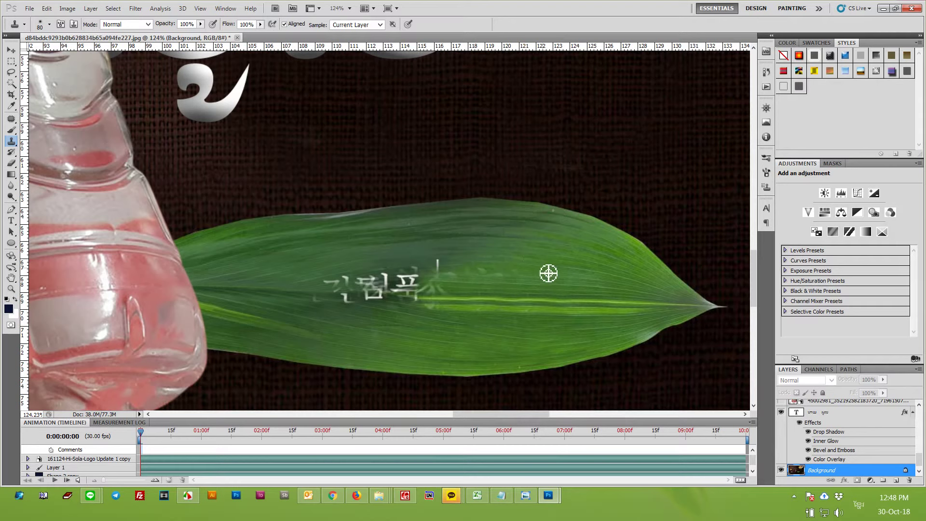
{"action": "left_click_drag", "start_coordinate": [345, 267], "coordinate": [429, 262]}
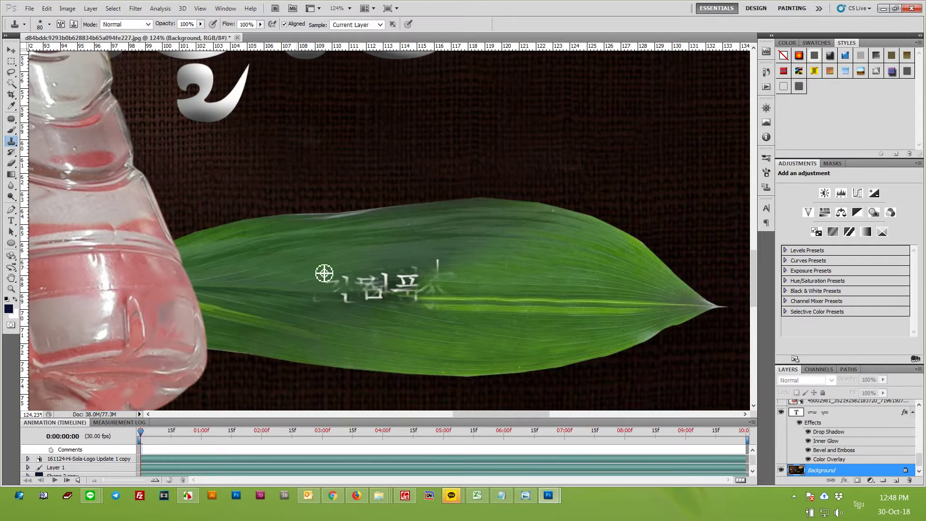
{"action": "key", "text": "ctrl+z"}
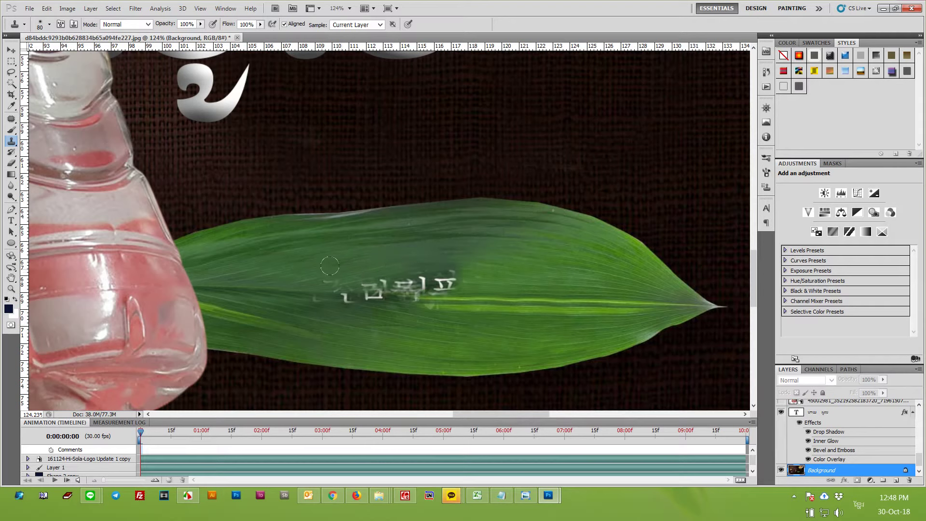
{"action": "key", "text": "ctrl+z"}
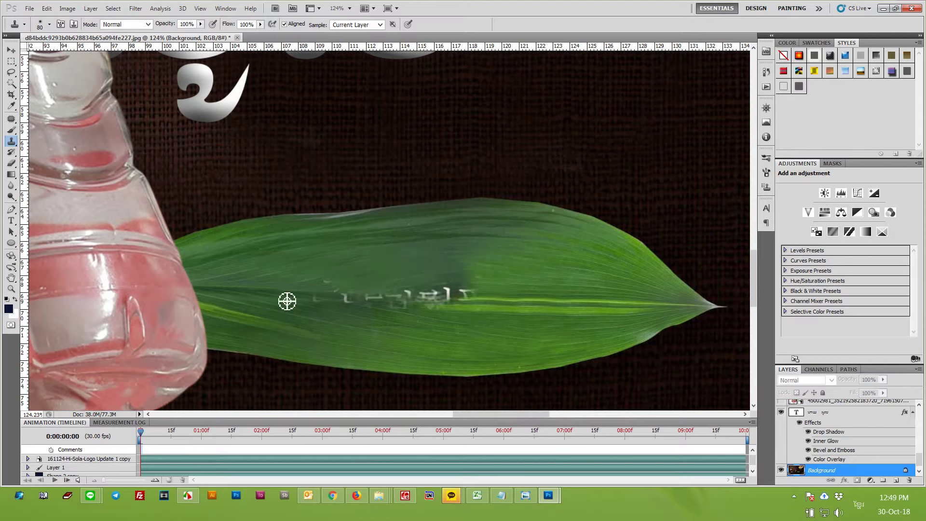
{"action": "left_click_drag", "start_coordinate": [299, 289], "coordinate": [437, 294]}
Step: Clear the last leftover text strokes and white marks from the leaf
{"action": "left_click", "coordinate": [550, 311], "text": "alt"}
{"action": "left_click_drag", "start_coordinate": [466, 286], "coordinate": [278, 280]}
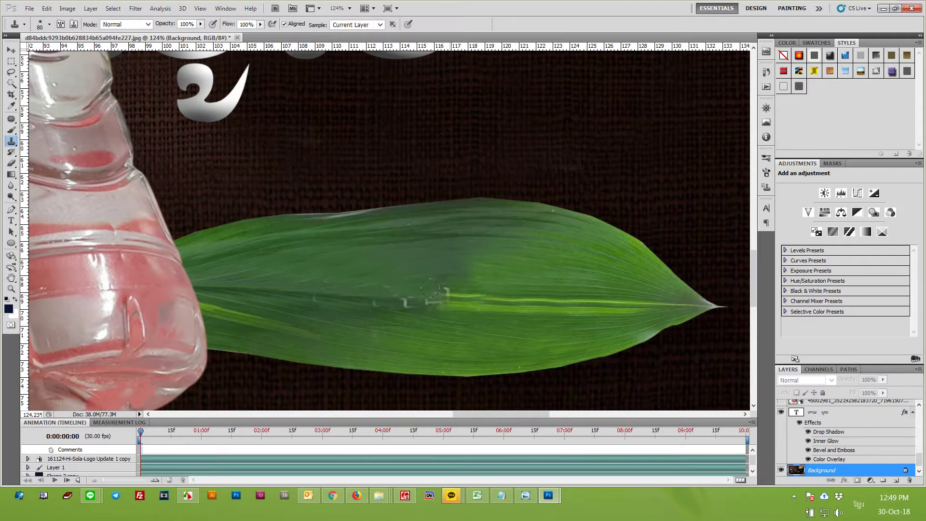
{"action": "left_click", "coordinate": [270, 294], "text": "alt"}
{"action": "mouse_move", "coordinate": [300, 287]}
{"action": "left_mouse_down"}
{"action": "mouse_move", "coordinate": [425, 292]}
{"action": "mouse_move", "coordinate": [370, 299]}
{"action": "left_mouse_up"}
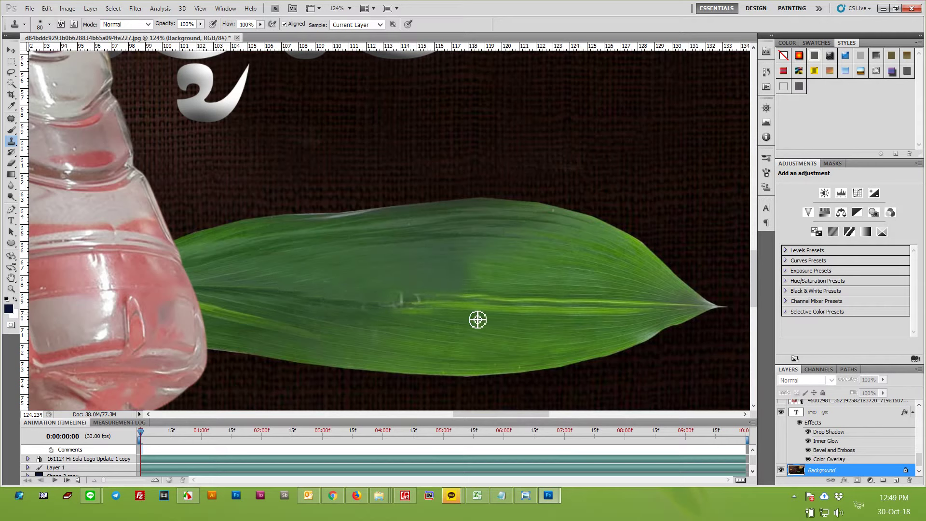
{"action": "key", "text": "ctrl+alt+z"}
{"action": "key", "text": "ctrl+alt+z"}
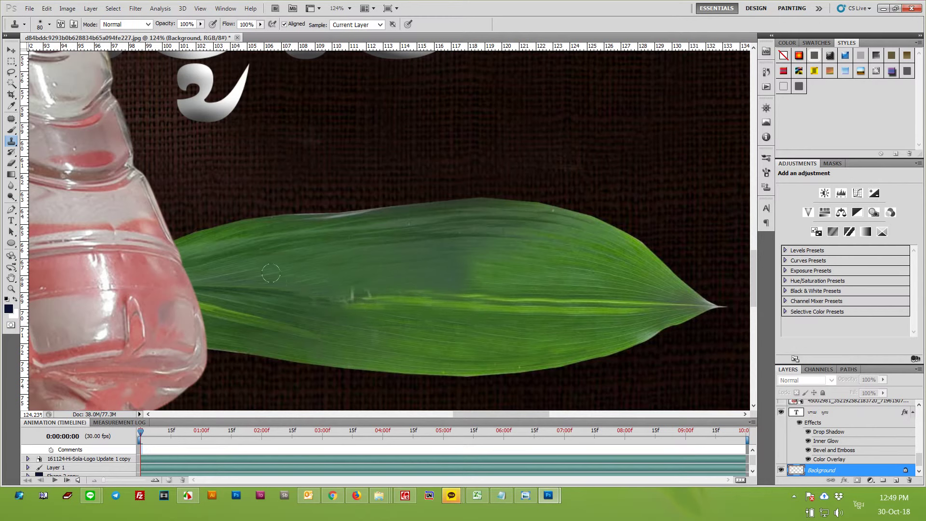
{"action": "left_click_drag", "start_coordinate": [280, 283], "coordinate": [381, 288]}
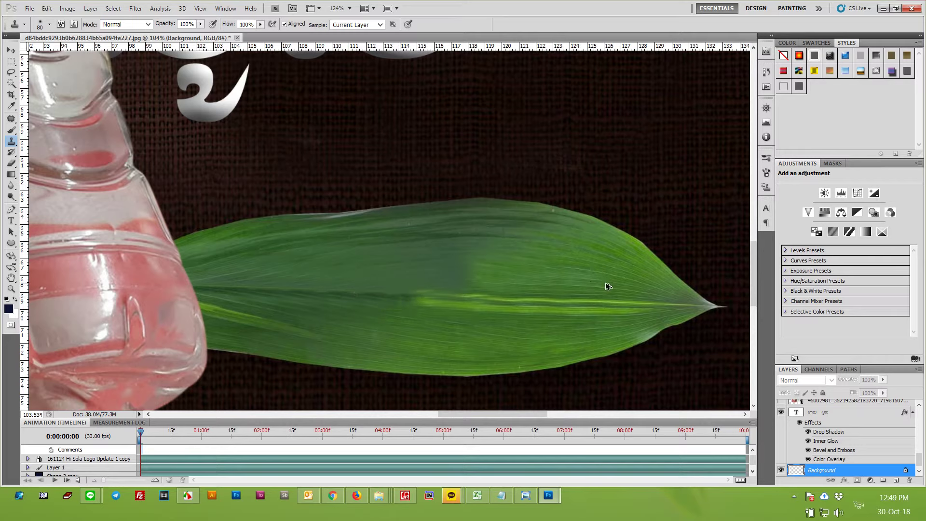
{"action": "scroll", "coordinate": [605, 283], "scroll_direction": "down", "scroll_amount": 2}
Step: Copy both lines of the blue Khmer tagline from the water ad into the food ad
{"action": "scroll", "coordinate": [605, 283], "scroll_direction": "down", "scroll_amount": 1}
{"action": "key", "text": "v"}
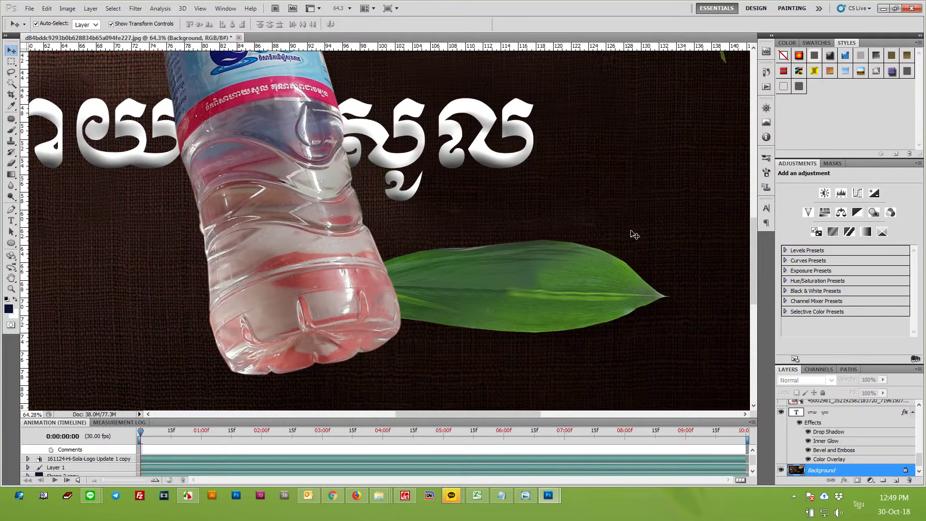
{"action": "left_click", "coordinate": [635, 235]}
{"action": "key", "text": "ctrl+Tab"}
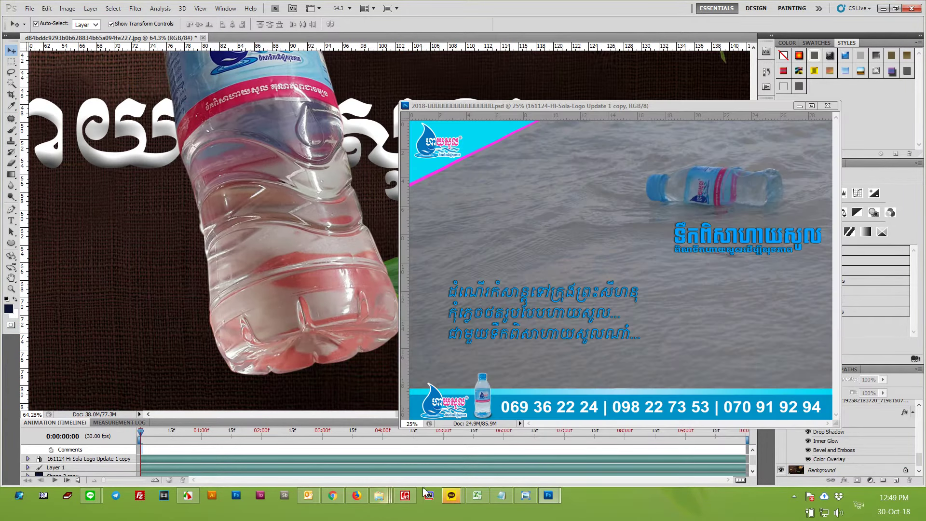
{"action": "left_click", "coordinate": [743, 245]}
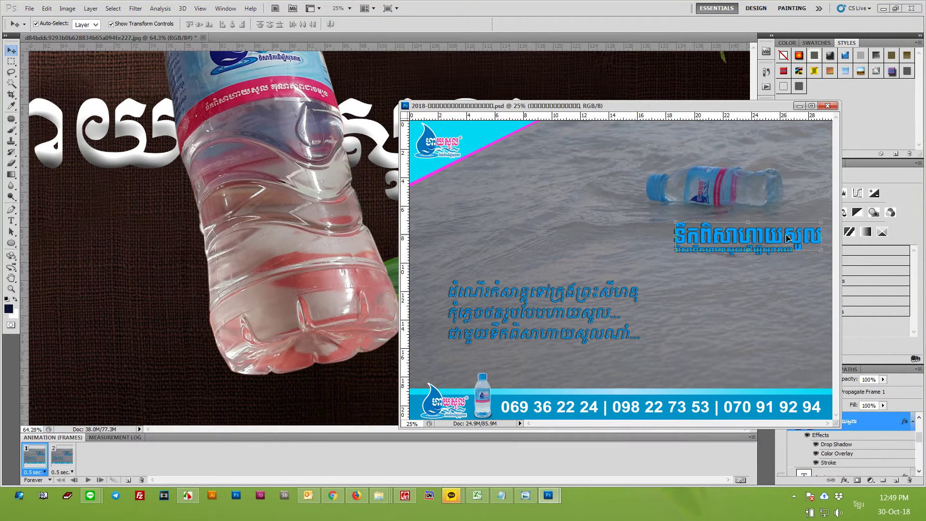
{"action": "scroll", "coordinate": [786, 265], "scroll_direction": "up", "scroll_amount": 1}
{"action": "scroll", "coordinate": [786, 265], "scroll_direction": "up", "scroll_amount": 1}
{"action": "left_click", "coordinate": [738, 241], "text": "shift"}
{"action": "left_click_drag", "start_coordinate": [775, 211], "coordinate": [386, 217]}
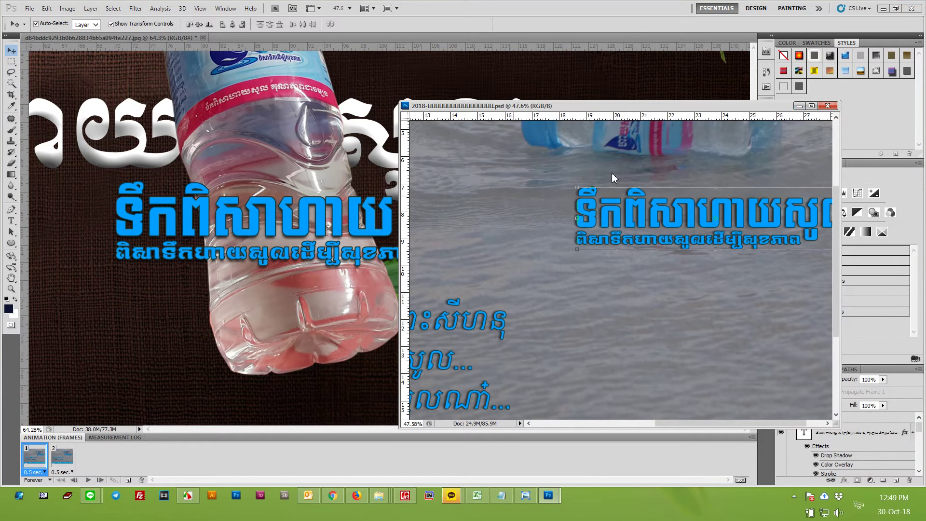
{"action": "left_click", "coordinate": [800, 106]}
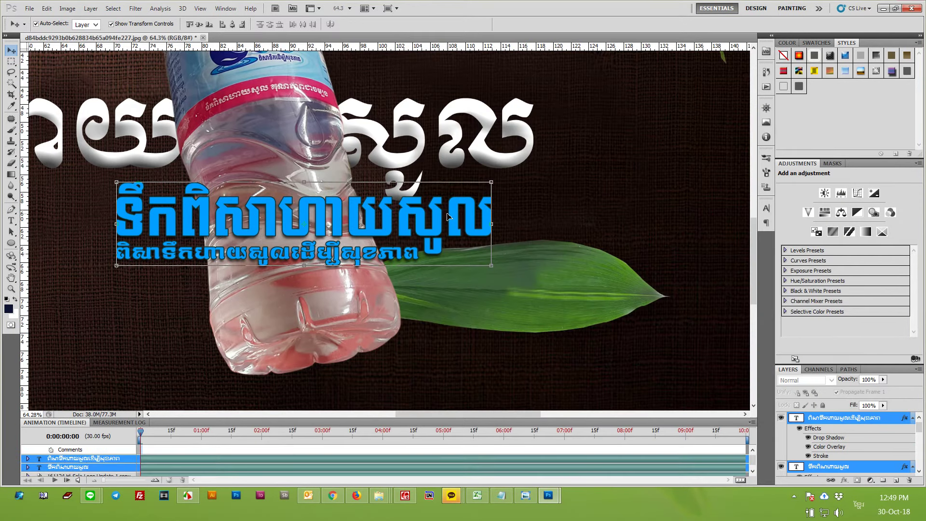
Step: Place the tagline on the green leaf, scaled to about 51%
{"action": "mouse_move", "coordinate": [504, 198]}
{"action": "left_mouse_down"}
{"action": "mouse_move", "coordinate": [678, 255]}
{"action": "mouse_move", "coordinate": [562, 278]}
{"action": "mouse_move", "coordinate": [574, 294]}
{"action": "mouse_move", "coordinate": [586, 293]}
{"action": "mouse_move", "coordinate": [567, 289]}
{"action": "left_mouse_up"}
{"action": "key", "text": "ctrl+t"}
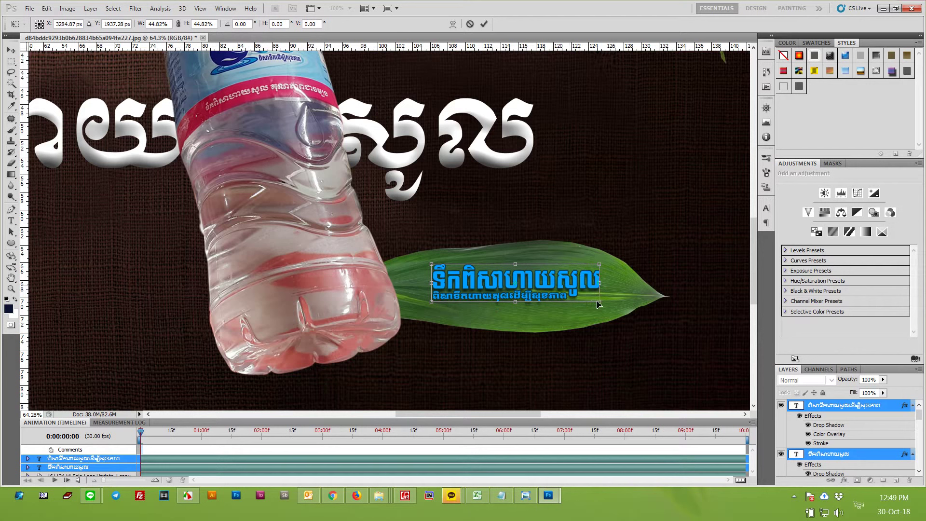
{"action": "left_click_drag", "start_coordinate": [621, 309], "coordinate": [624, 309]}
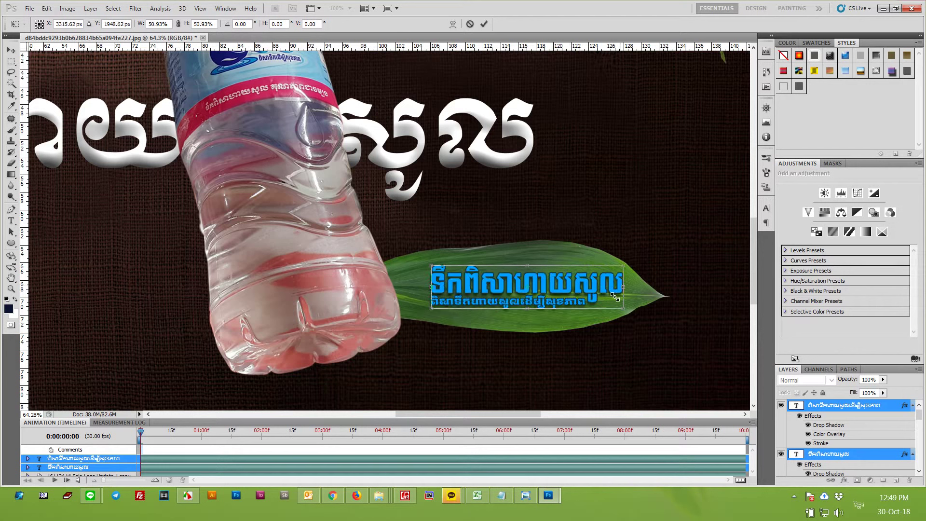
{"action": "key", "text": "Return"}
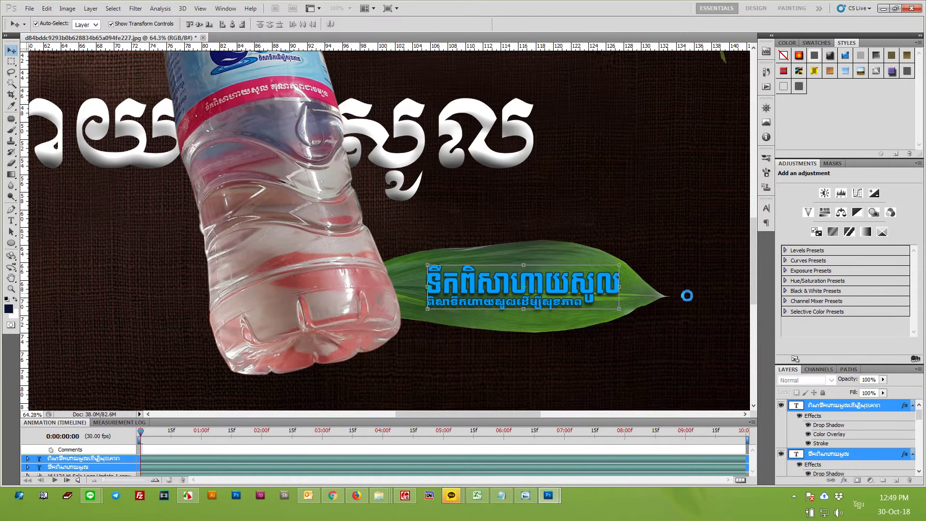
Step: Give the tagline's top line a white #ffffff Color Overlay
{"action": "double_click", "coordinate": [897, 456]}
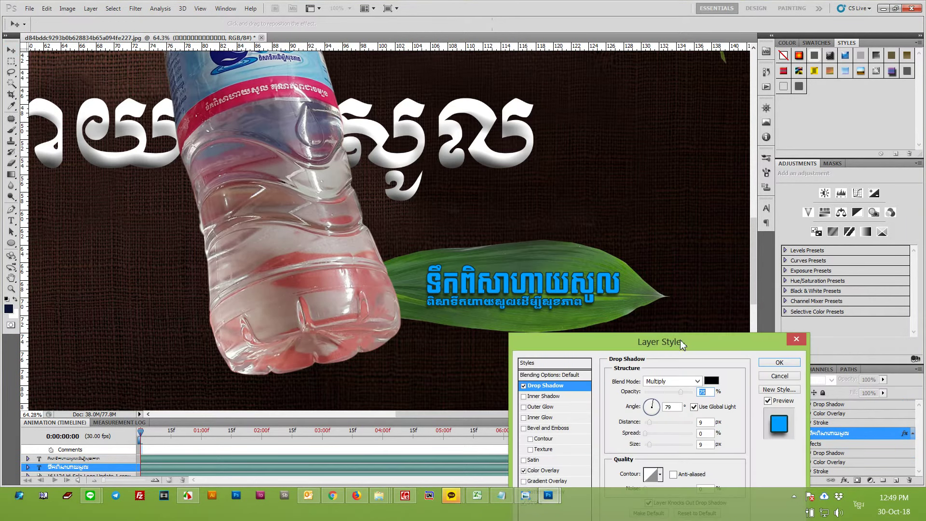
{"action": "left_click_drag", "start_coordinate": [682, 343], "coordinate": [723, 277]}
{"action": "left_click", "coordinate": [585, 405]}
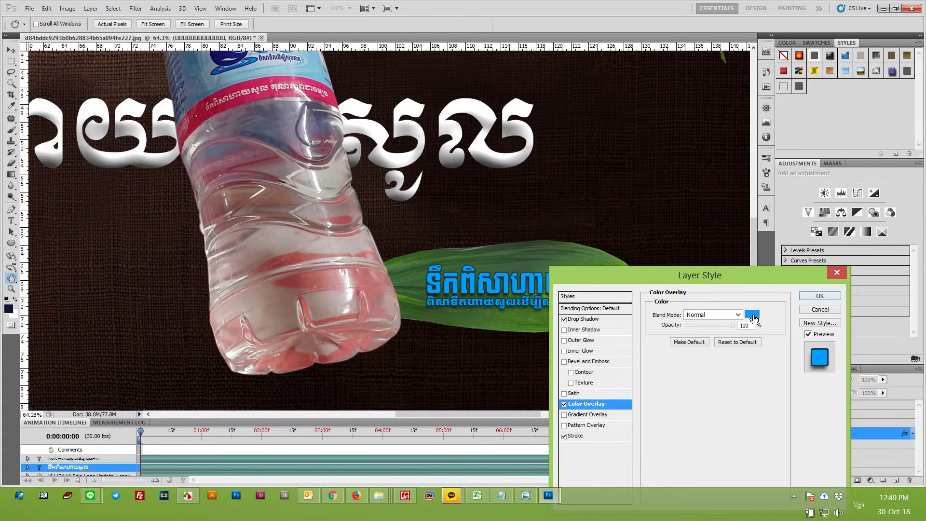
{"action": "left_click", "coordinate": [752, 315]}
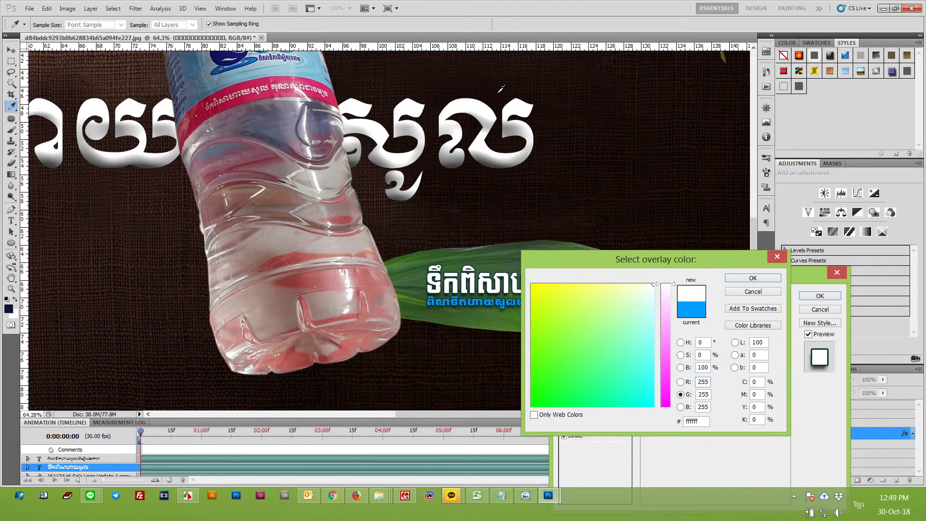
{"action": "left_click", "coordinate": [753, 278]}
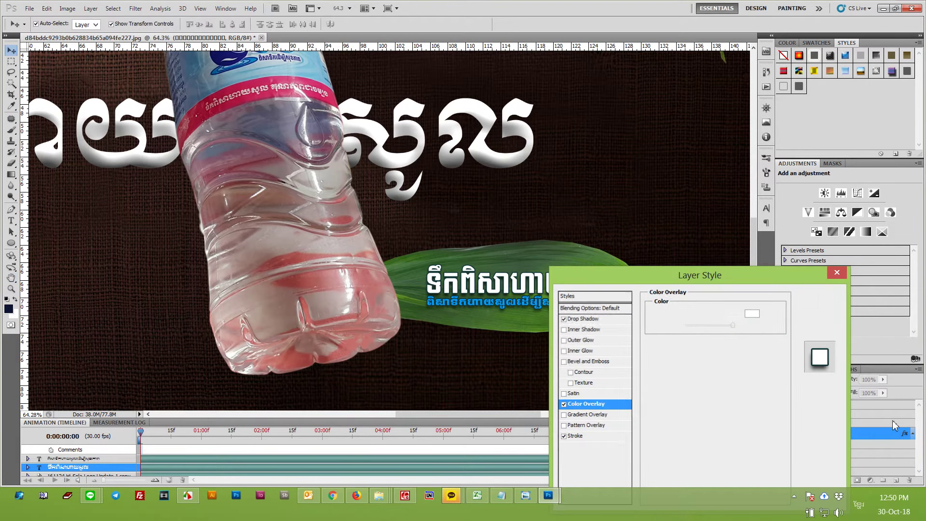
{"action": "left_click", "coordinate": [820, 296]}
Step: Set a white Color Overlay on the tagline's second subtitle line
{"action": "left_click", "coordinate": [562, 304]}
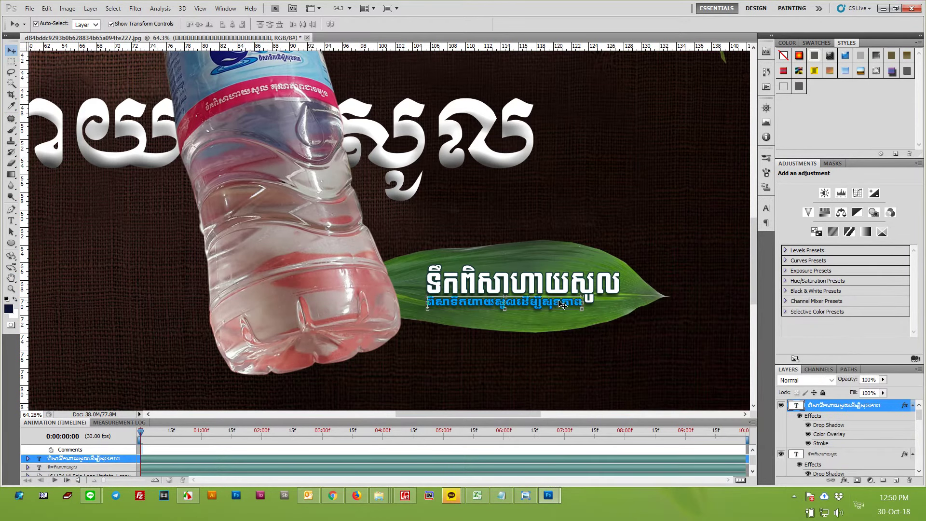
{"action": "double_click", "coordinate": [906, 406]}
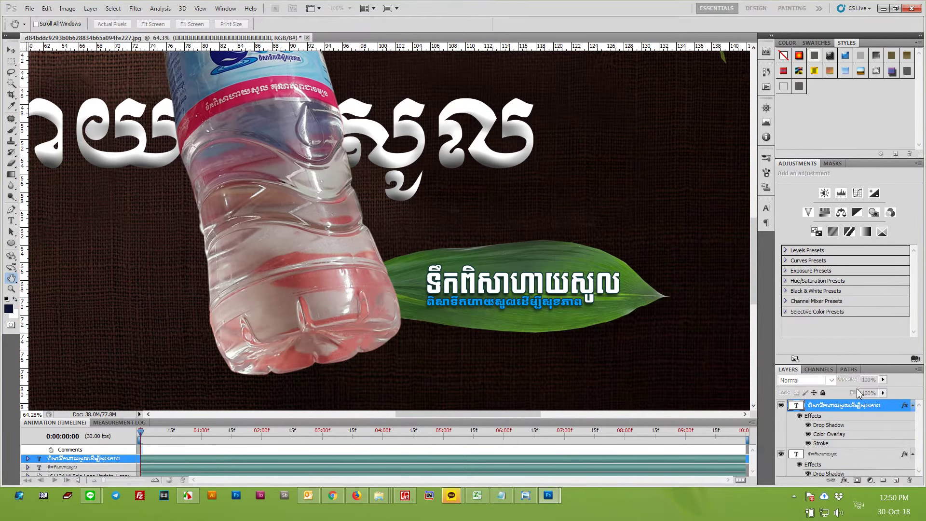
{"action": "left_click", "coordinate": [591, 404]}
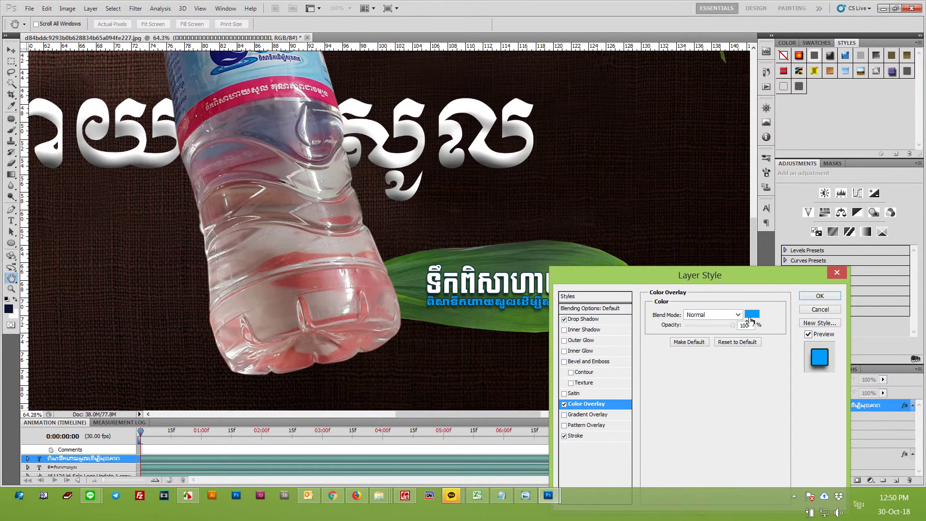
{"action": "left_click", "coordinate": [751, 318]}
{"action": "left_click_drag", "start_coordinate": [541, 283], "coordinate": [522, 290]}
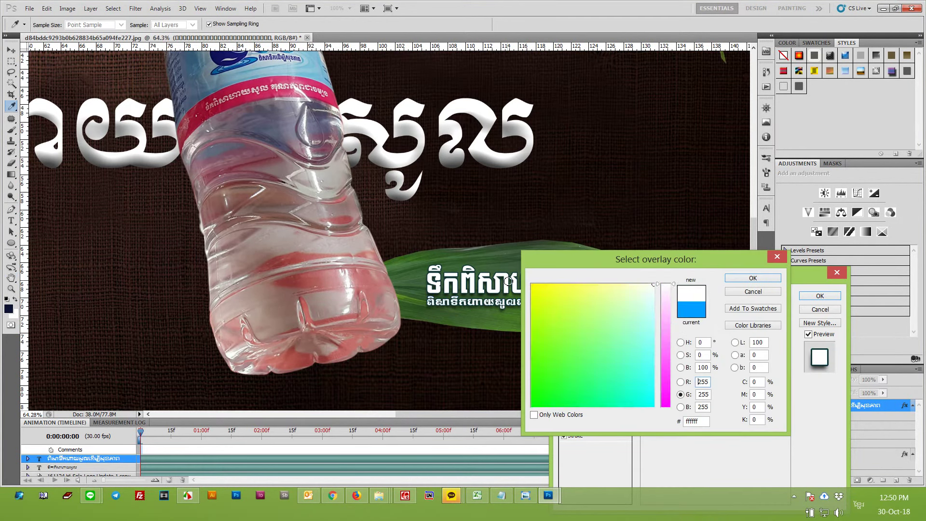
{"action": "key", "text": "Return"}
{"action": "key", "text": "Return"}
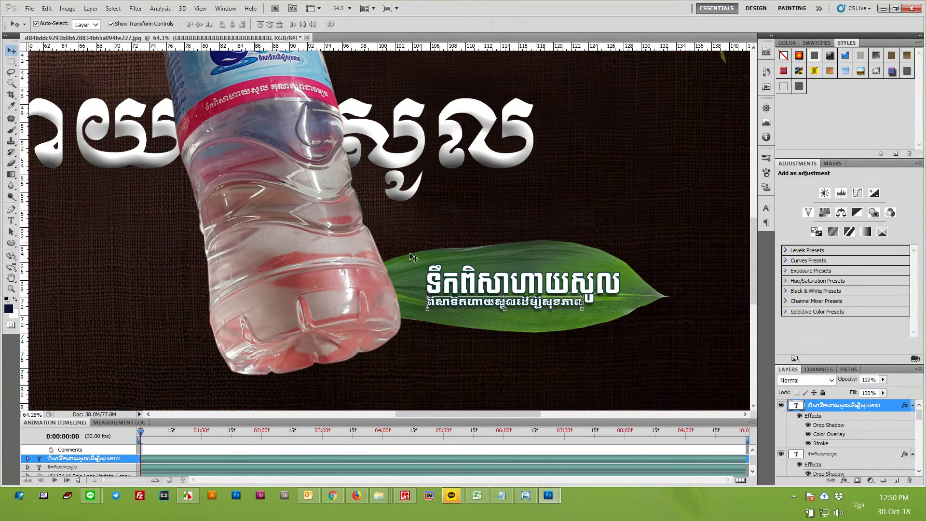
Step: Set Layer 1's drop shadow to 48% opacity, own 68° angle, 55 px distance, 9 px size
{"action": "left_click", "coordinate": [337, 298]}
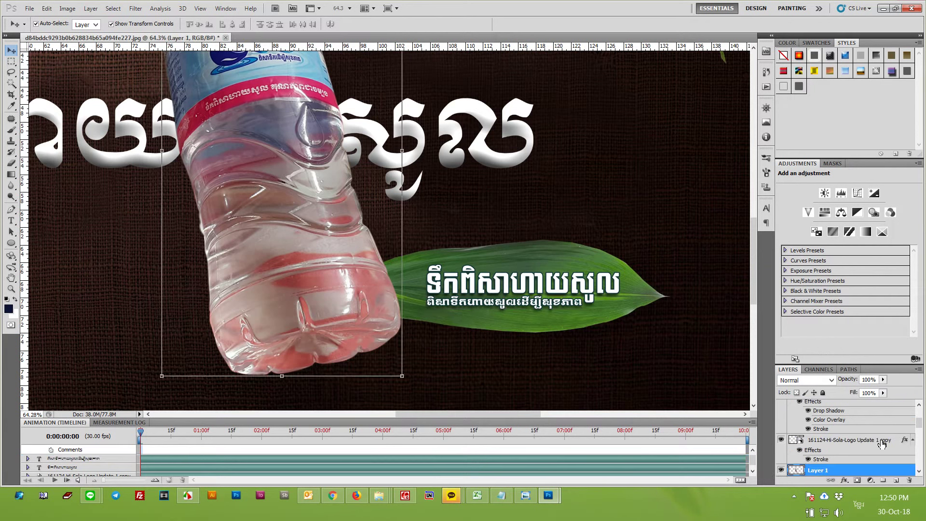
{"action": "left_click", "coordinate": [844, 481]}
{"action": "left_click", "coordinate": [841, 369]}
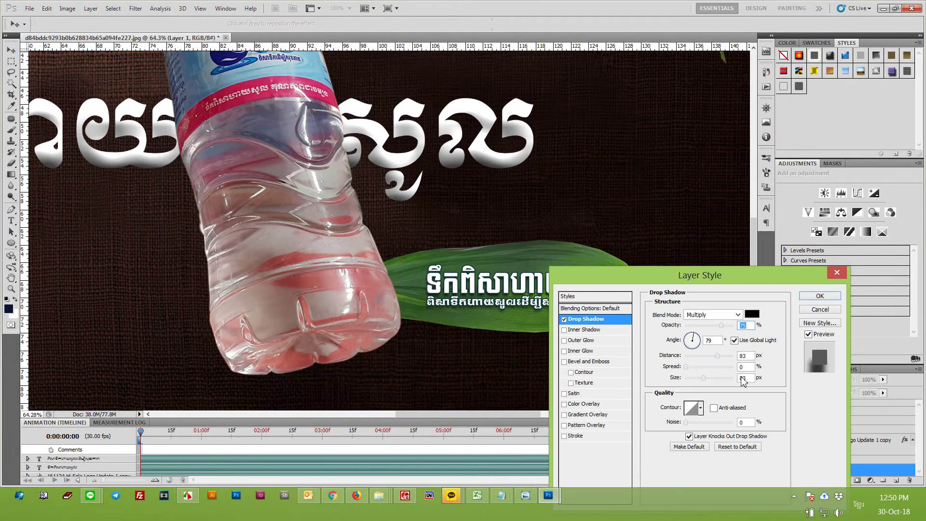
{"action": "left_click_drag", "start_coordinate": [722, 326], "coordinate": [693, 332]}
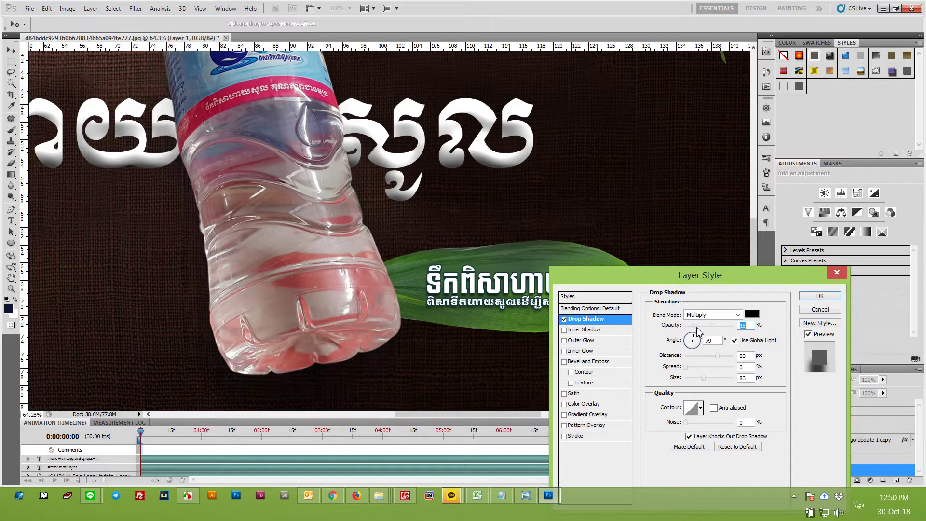
{"action": "left_click_drag", "start_coordinate": [703, 331], "coordinate": [708, 331]}
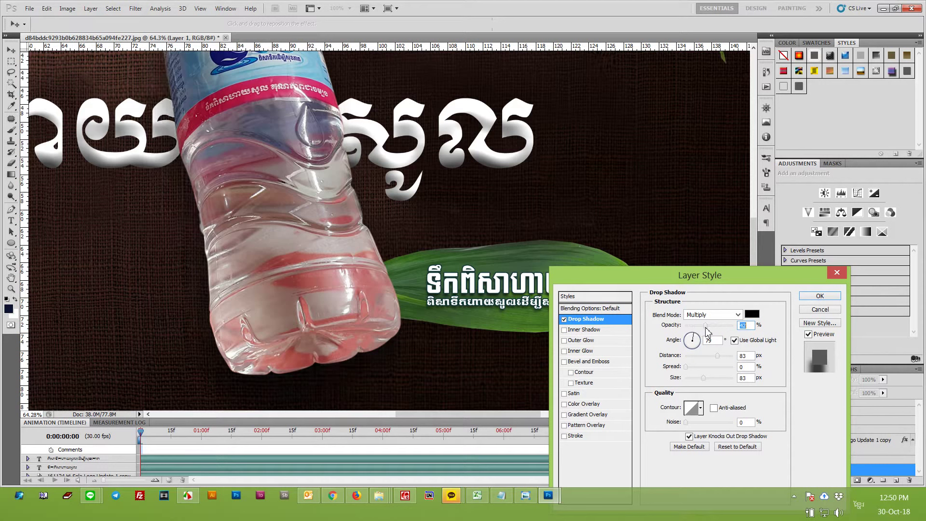
{"action": "left_click_drag", "start_coordinate": [704, 380], "coordinate": [687, 379]}
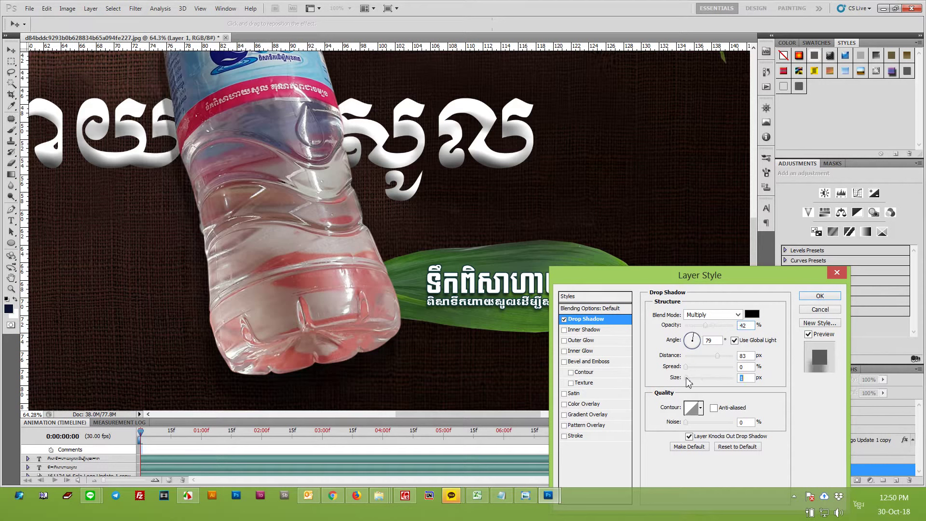
{"action": "left_click_drag", "start_coordinate": [706, 325], "coordinate": [708, 328]}
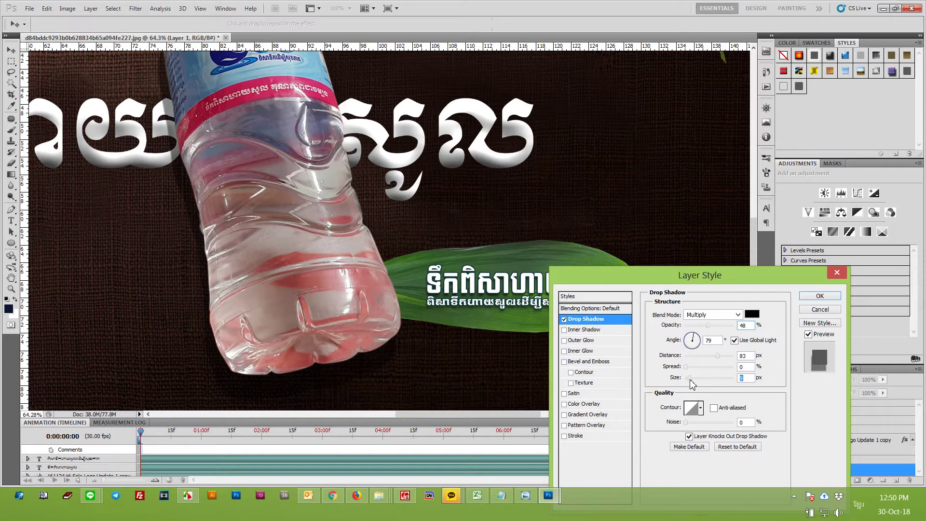
{"action": "left_click", "coordinate": [749, 339]}
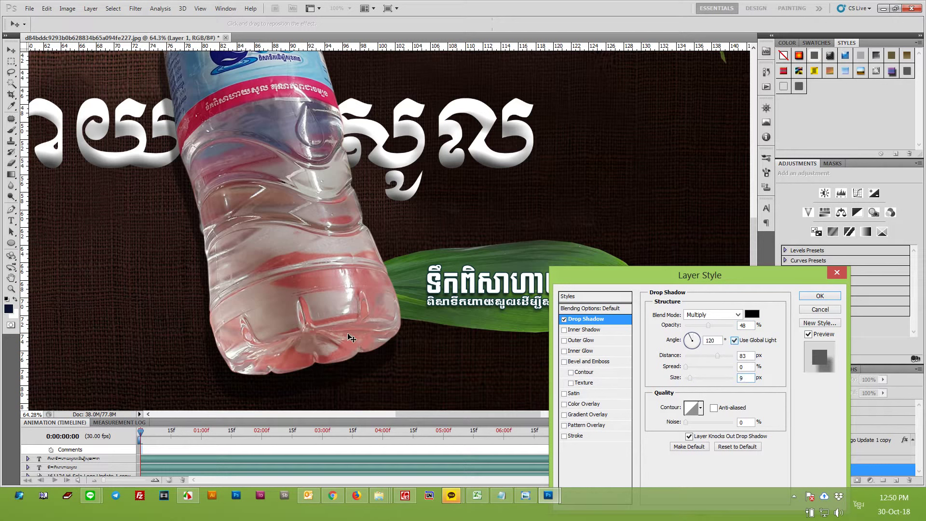
{"action": "left_click_drag", "start_coordinate": [336, 353], "coordinate": [339, 359]}
{"action": "left_click", "coordinate": [820, 296]}
{"action": "scroll", "coordinate": [457, 279], "scroll_direction": "down", "scroll_amount": 2}
Step: Zoom to the Hi-Sol logo and select its gold banner layer, Layer 2
{"action": "scroll", "coordinate": [457, 279], "scroll_direction": "down", "scroll_amount": 2}
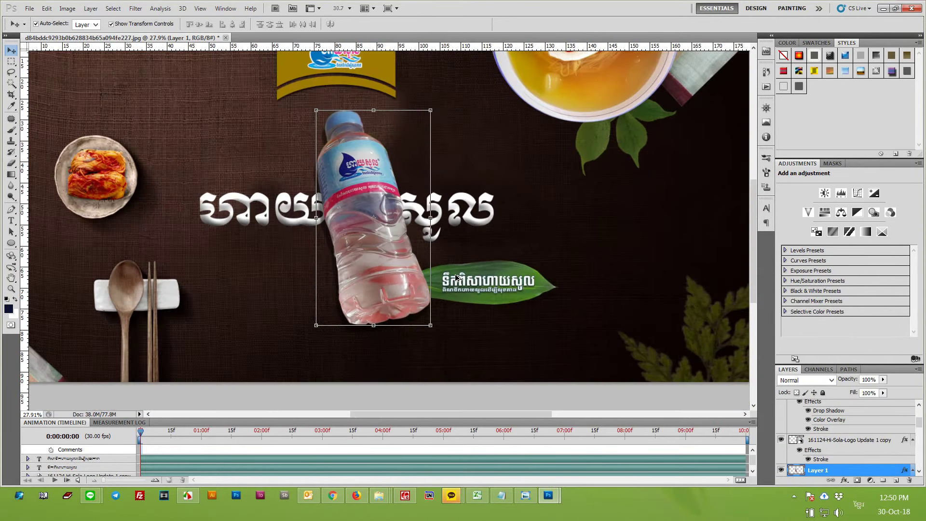
{"action": "scroll", "coordinate": [517, 281], "scroll_direction": "down", "scroll_amount": 1}
{"action": "left_click", "coordinate": [720, 284]}
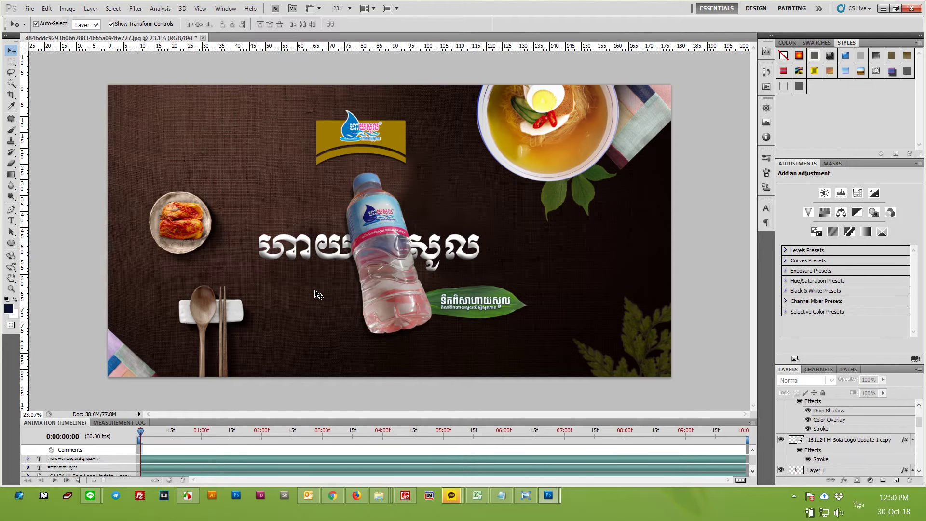
{"action": "scroll", "coordinate": [381, 121], "scroll_direction": "up", "scroll_amount": 1}
{"action": "scroll", "coordinate": [381, 121], "scroll_direction": "up", "scroll_amount": 1}
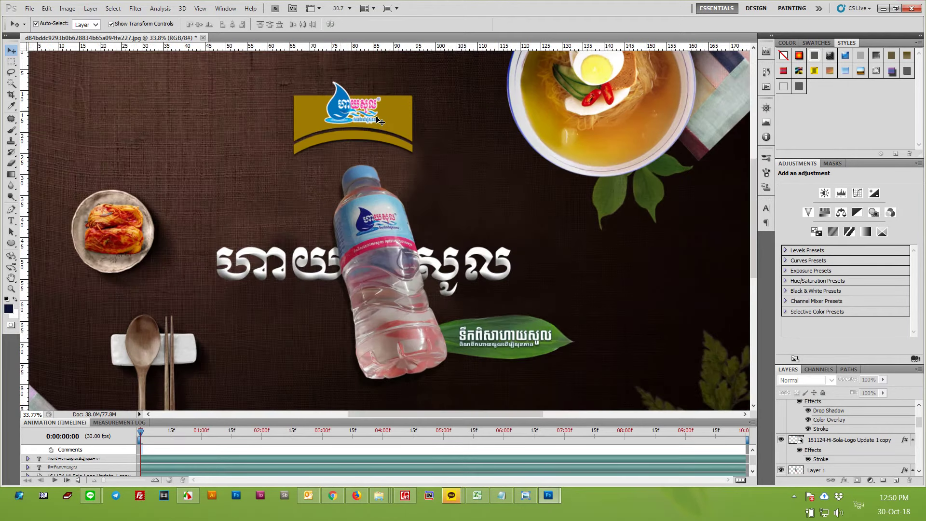
{"action": "scroll", "coordinate": [381, 121], "scroll_direction": "up", "scroll_amount": 1}
{"action": "left_click", "coordinate": [420, 125]}
{"action": "scroll", "coordinate": [466, 162], "scroll_direction": "down", "scroll_amount": 1}
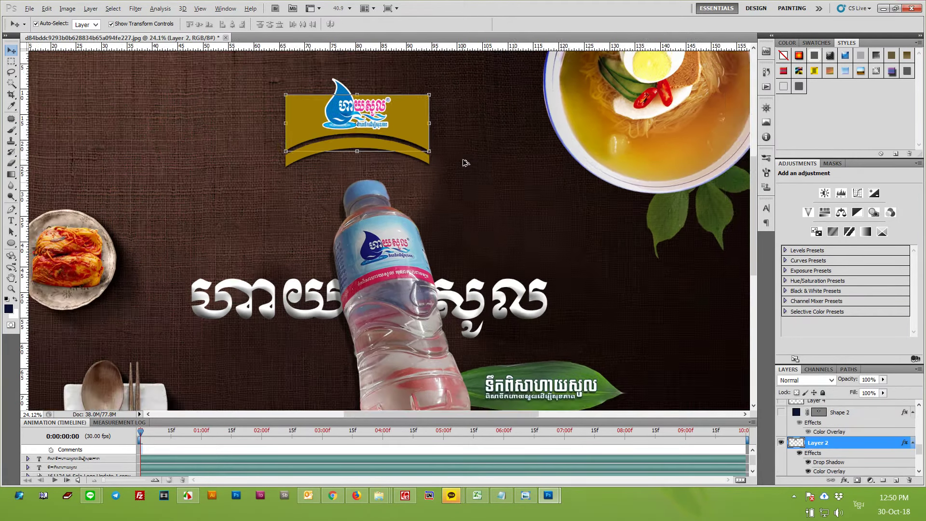
{"action": "scroll", "coordinate": [466, 159], "scroll_direction": "down", "scroll_amount": 1}
{"action": "left_click", "coordinate": [501, 240]}
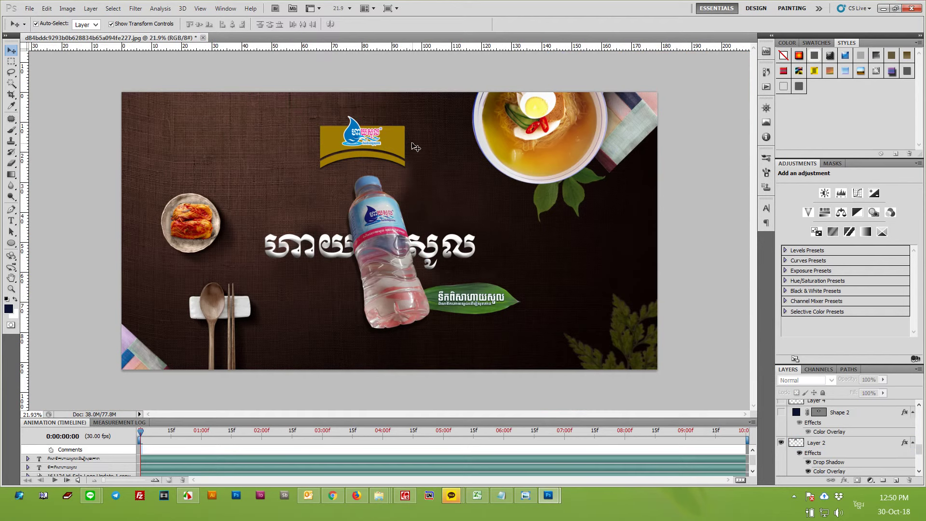
{"action": "scroll", "coordinate": [395, 146], "scroll_direction": "up", "scroll_amount": 1}
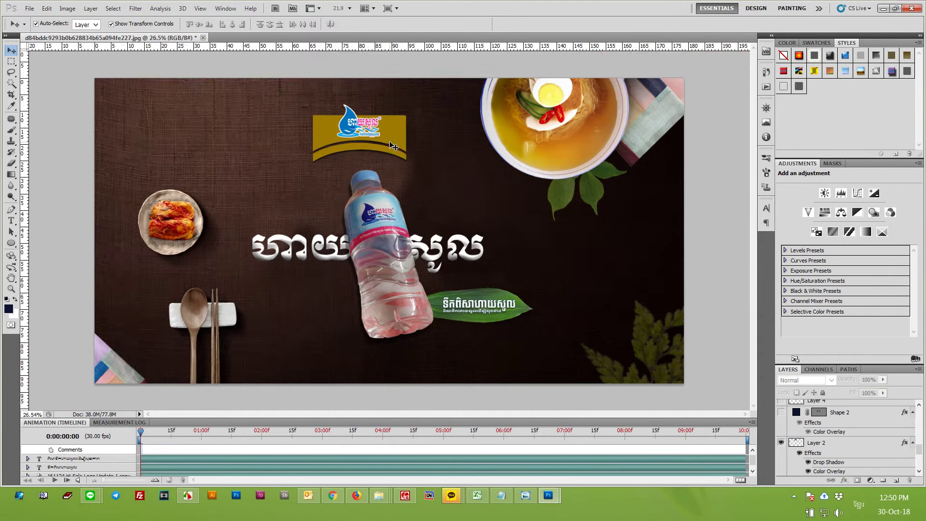
{"action": "scroll", "coordinate": [400, 135], "scroll_direction": "up", "scroll_amount": 1}
{"action": "left_click", "coordinate": [408, 124]}
Step: Apply a Color Overlay to Layer 2 using the logo drop's blue 308cc9
{"action": "left_click", "coordinate": [847, 481]}
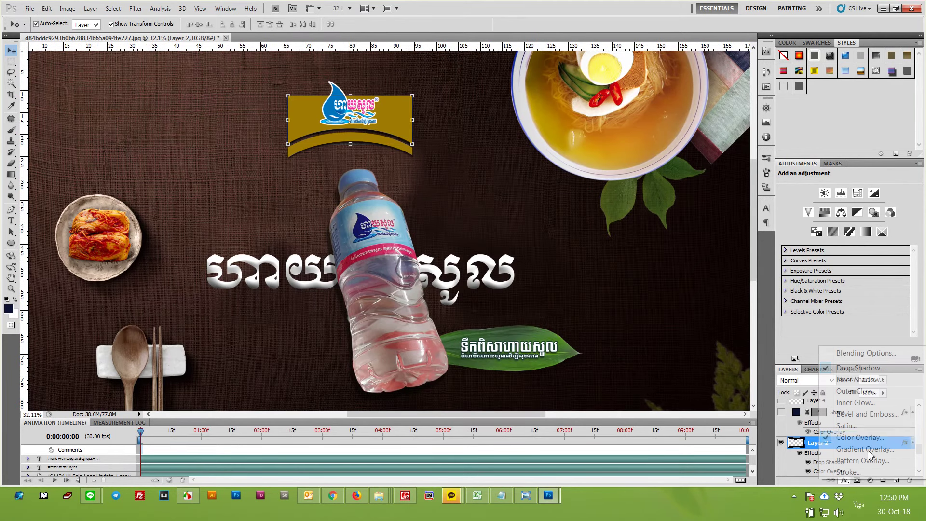
{"action": "left_click", "coordinate": [842, 379]}
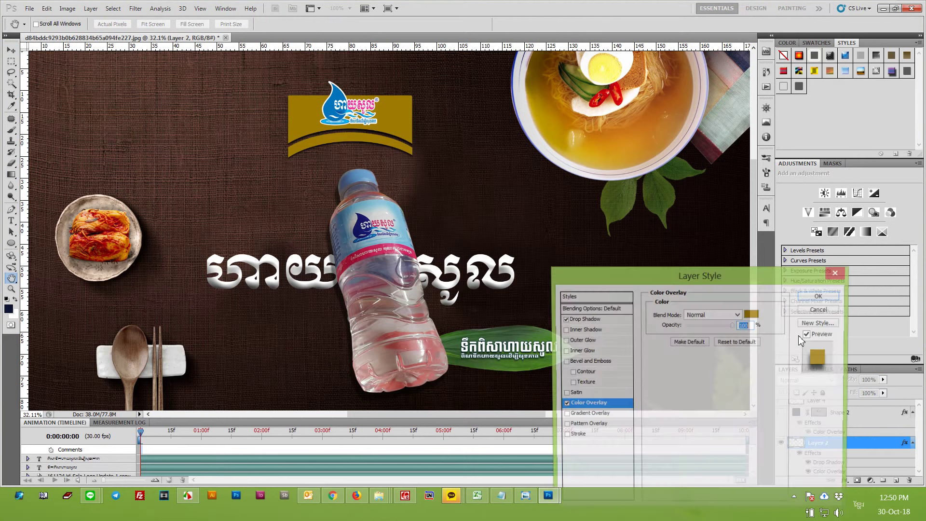
{"action": "left_click", "coordinate": [751, 314]}
{"action": "left_click", "coordinate": [339, 91]}
{"action": "left_click", "coordinate": [513, 149]}
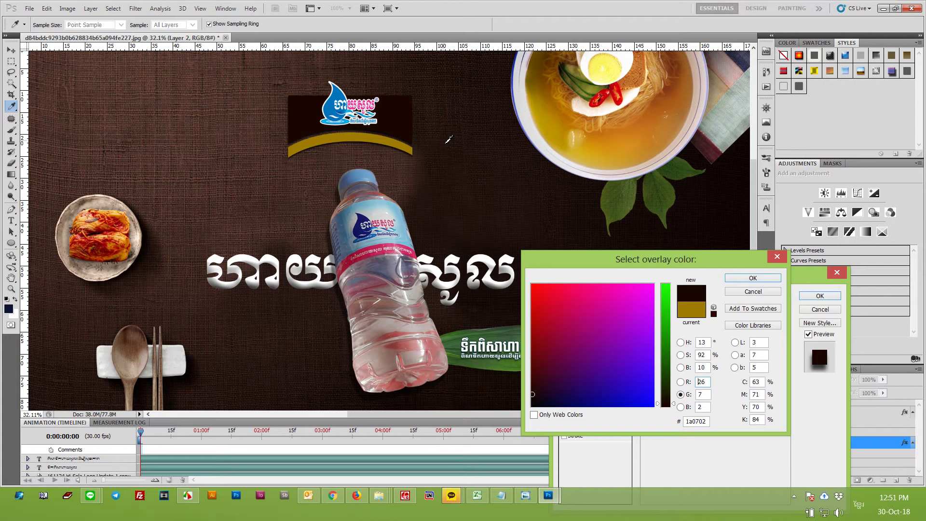
{"action": "left_click", "coordinate": [448, 140]}
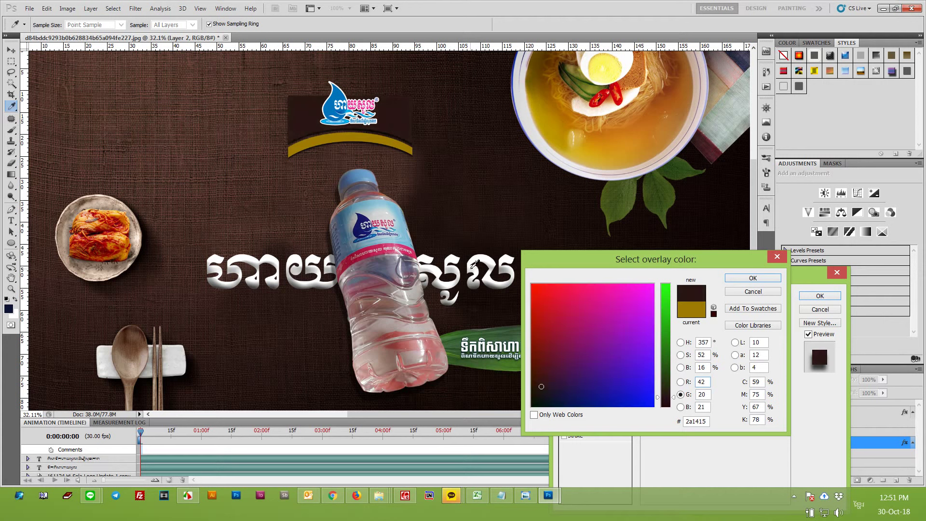
{"action": "left_click", "coordinate": [478, 337]}
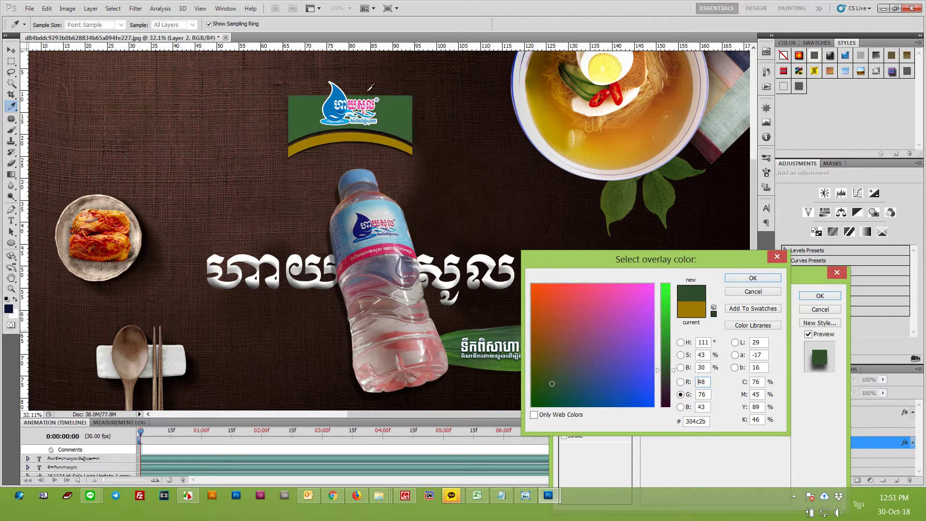
{"action": "left_click", "coordinate": [343, 92]}
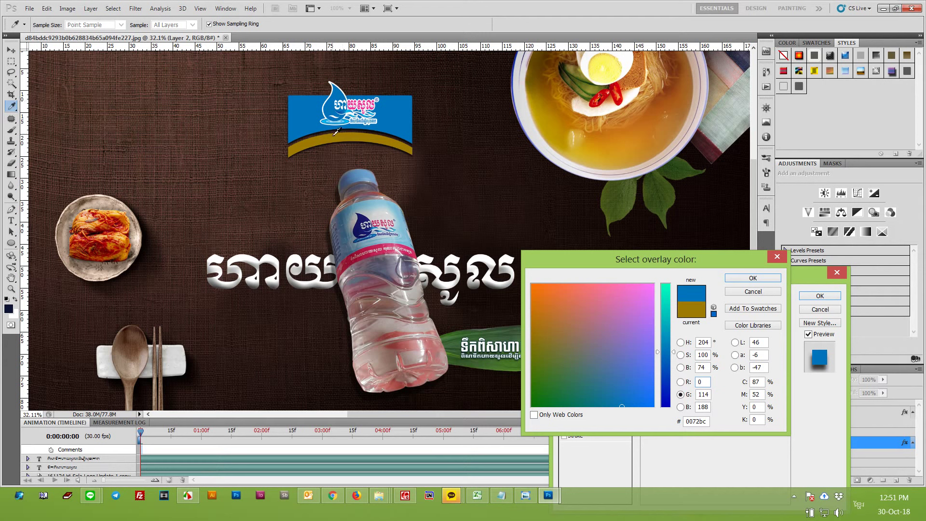
{"action": "left_click_drag", "start_coordinate": [106, 216], "coordinate": [112, 208]}
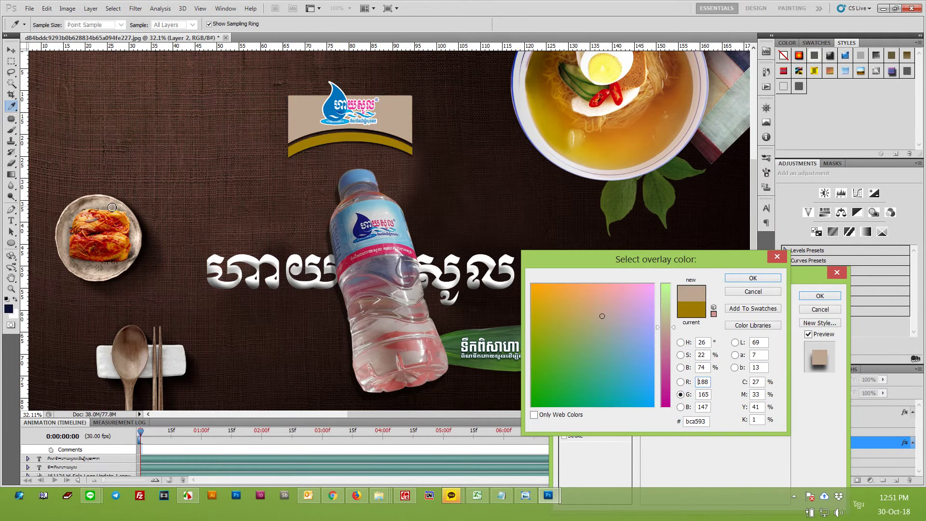
{"action": "mouse_move", "coordinate": [195, 200]}
{"action": "left_mouse_down"}
{"action": "mouse_move", "coordinate": [470, 120]}
{"action": "mouse_move", "coordinate": [389, 133]}
{"action": "left_mouse_up"}
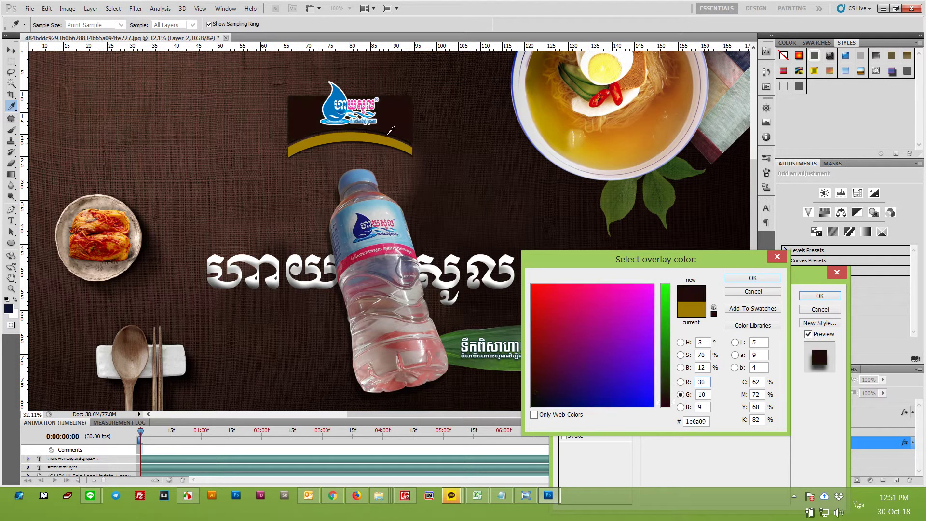
{"action": "left_click", "coordinate": [340, 107]}
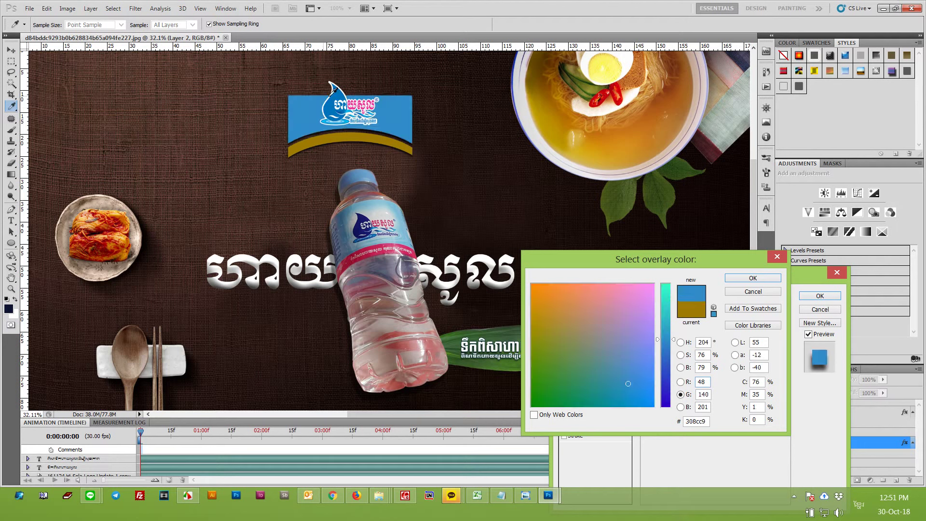
{"action": "key", "text": "Return"}
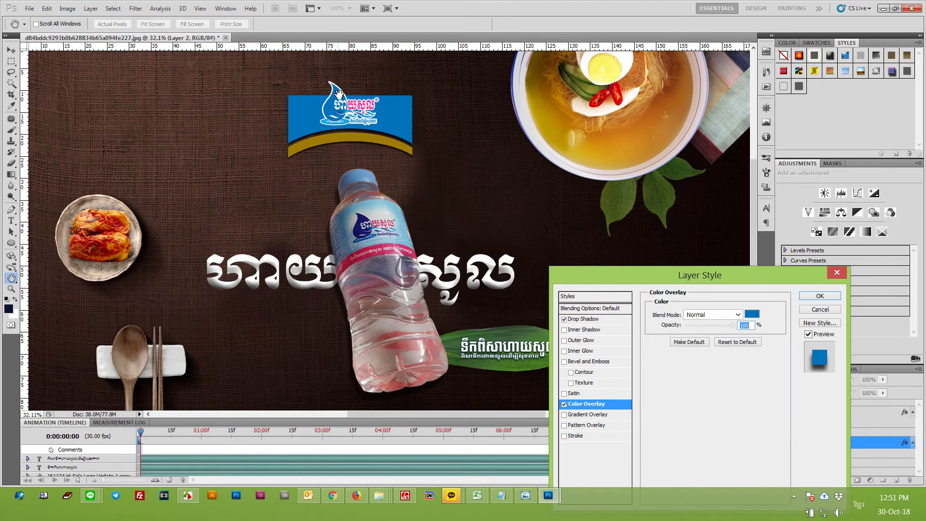
{"action": "key", "text": "Return"}
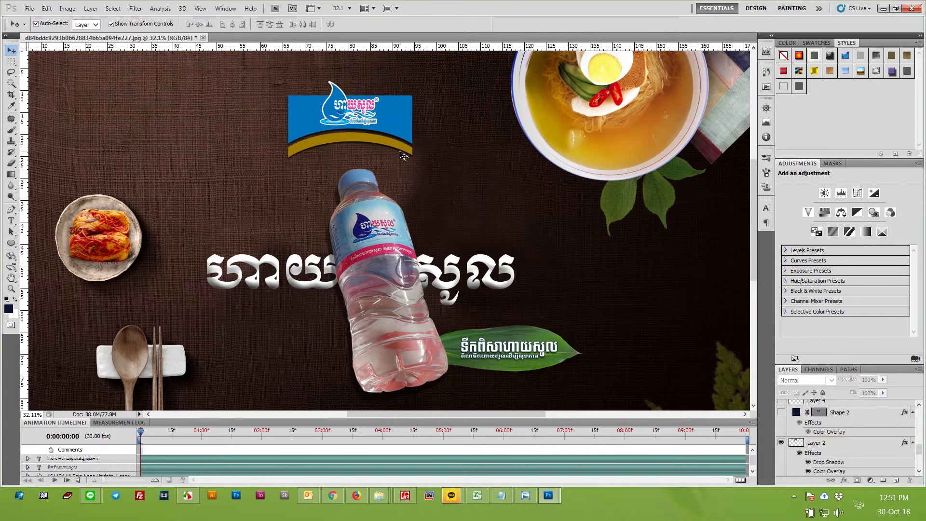
Step: Add a Color Overlay to the arc on Layer 3, sampling the banner's blue 0072bc
{"action": "left_click", "coordinate": [844, 480]}
{"action": "left_click", "coordinate": [859, 439]}
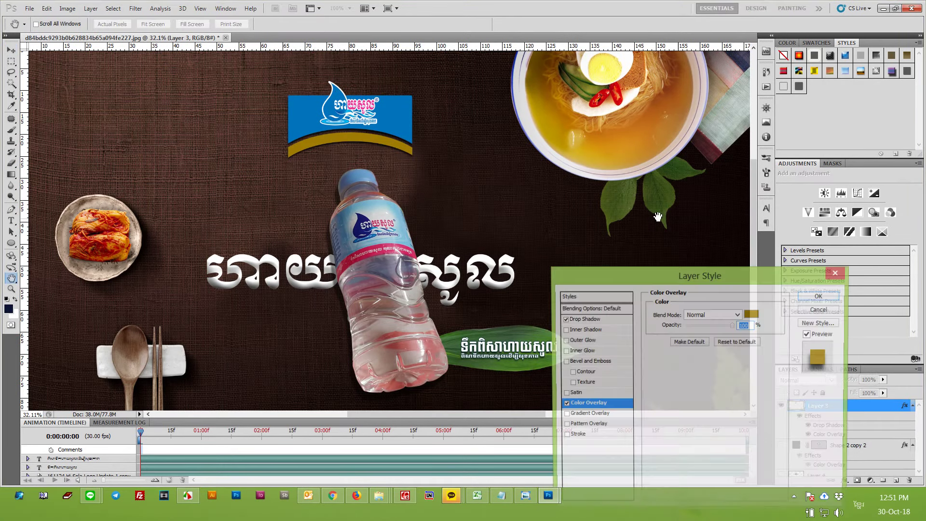
{"action": "left_click", "coordinate": [753, 315]}
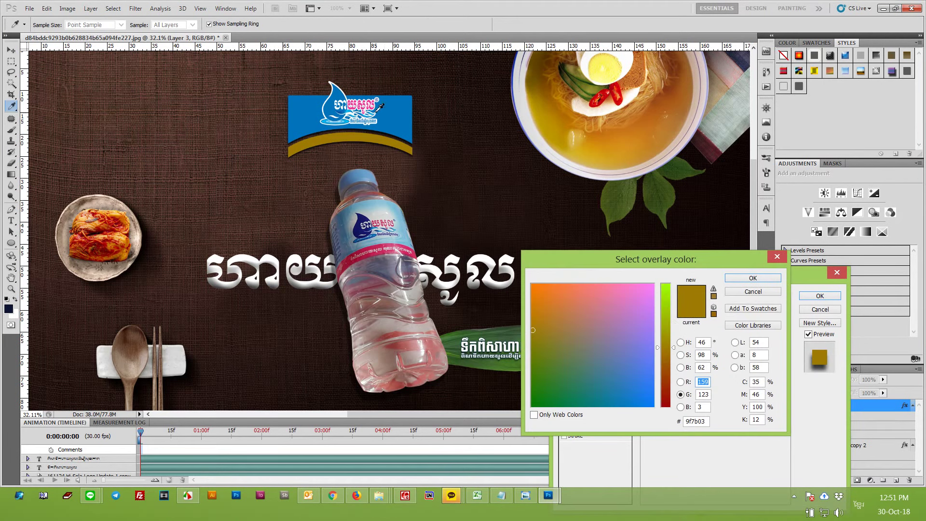
{"action": "left_click", "coordinate": [376, 98]}
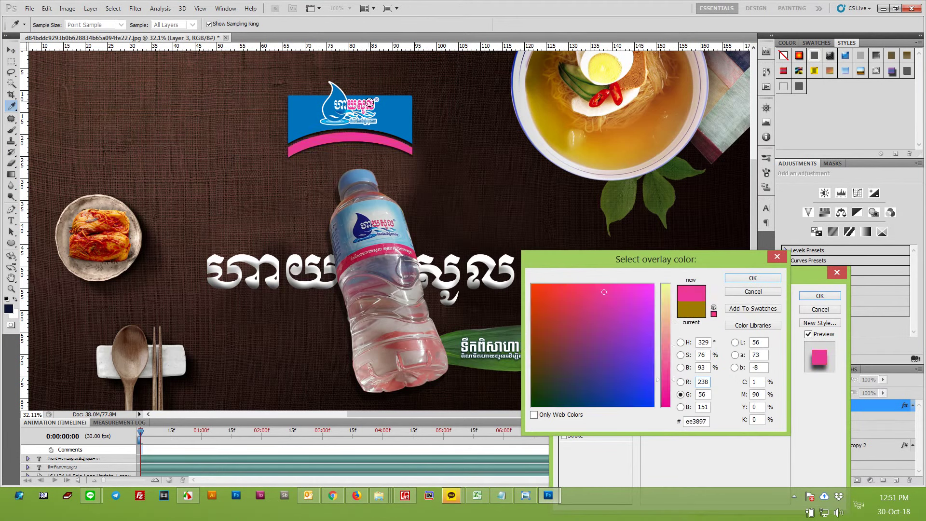
{"action": "left_click", "coordinate": [412, 128]}
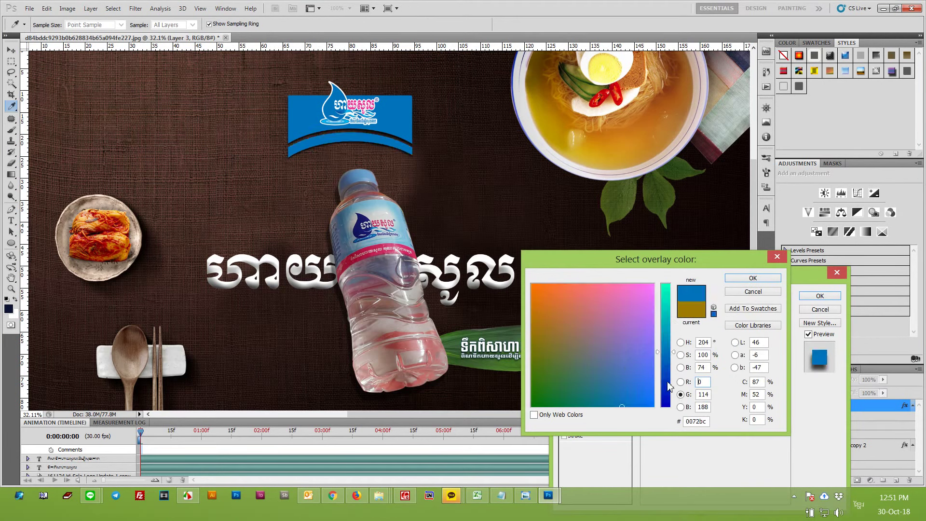
{"action": "left_click_drag", "start_coordinate": [670, 369], "coordinate": [673, 398]}
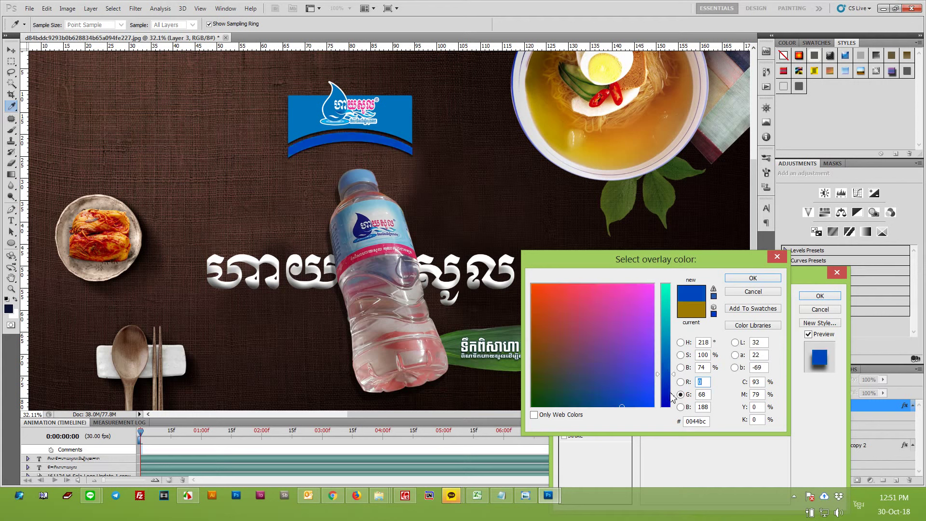
{"action": "left_click_drag", "start_coordinate": [673, 398], "coordinate": [673, 409]}
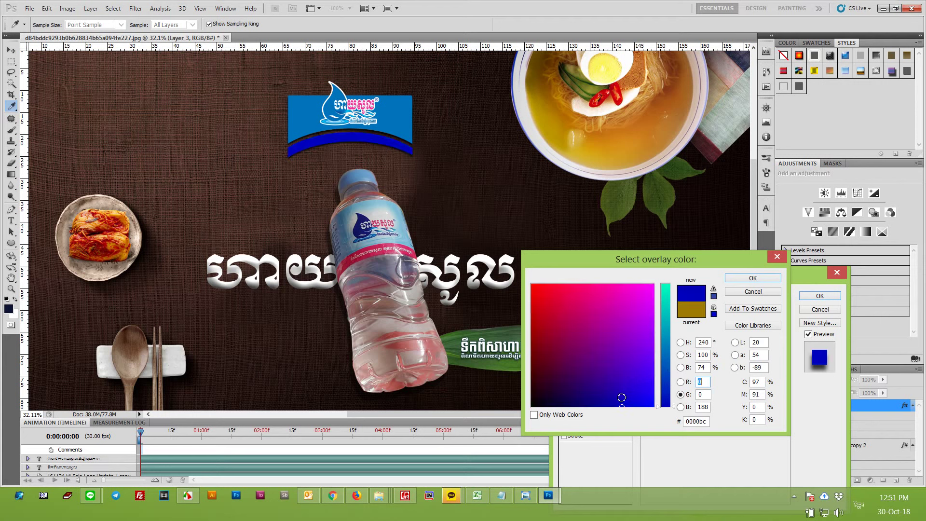
{"action": "left_click", "coordinate": [570, 405]}
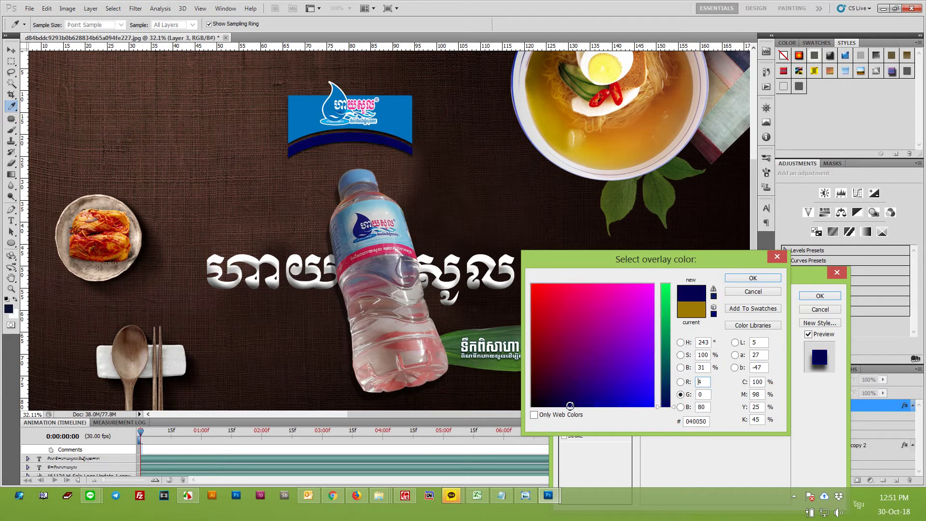
{"action": "left_click", "coordinate": [415, 131]}
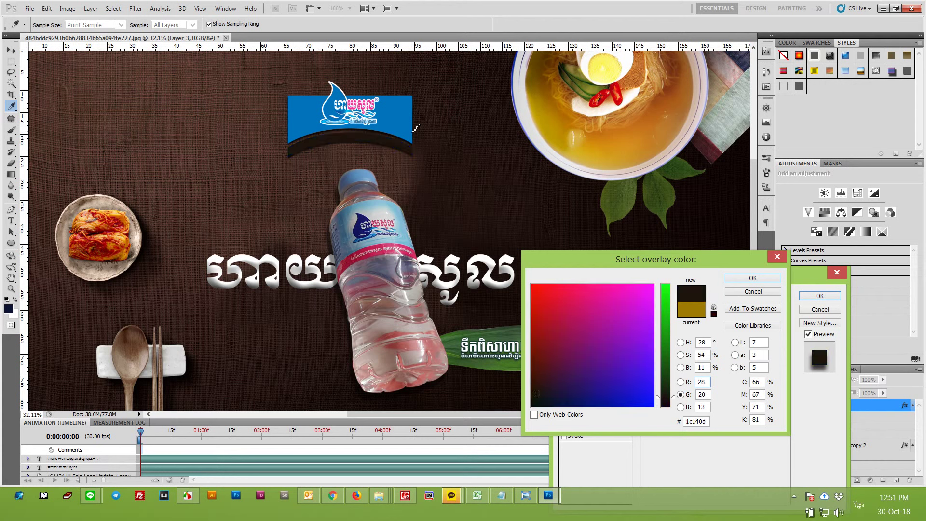
{"action": "left_click", "coordinate": [413, 131]}
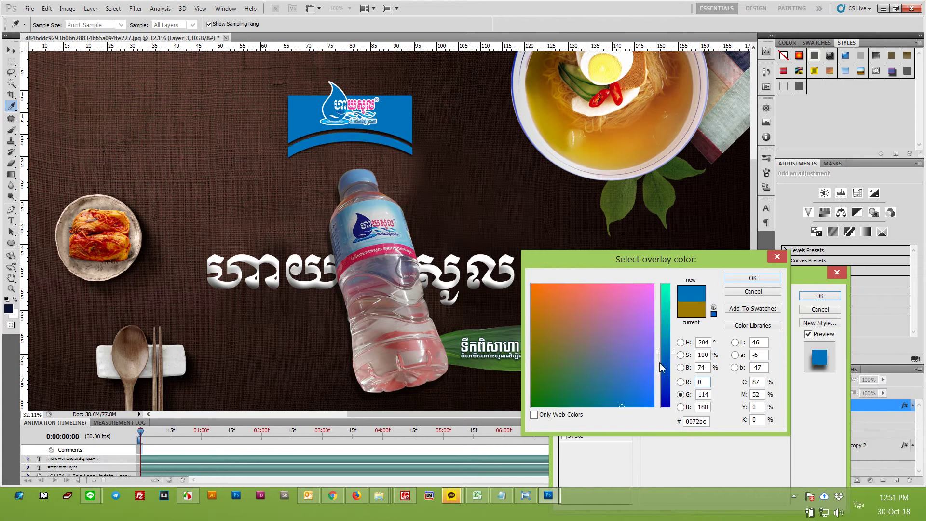
Step: Settle on blue 0072bc for the arc overlay, apply it, then zoom out and deselect
{"action": "left_click_drag", "start_coordinate": [666, 368], "coordinate": [667, 386]}
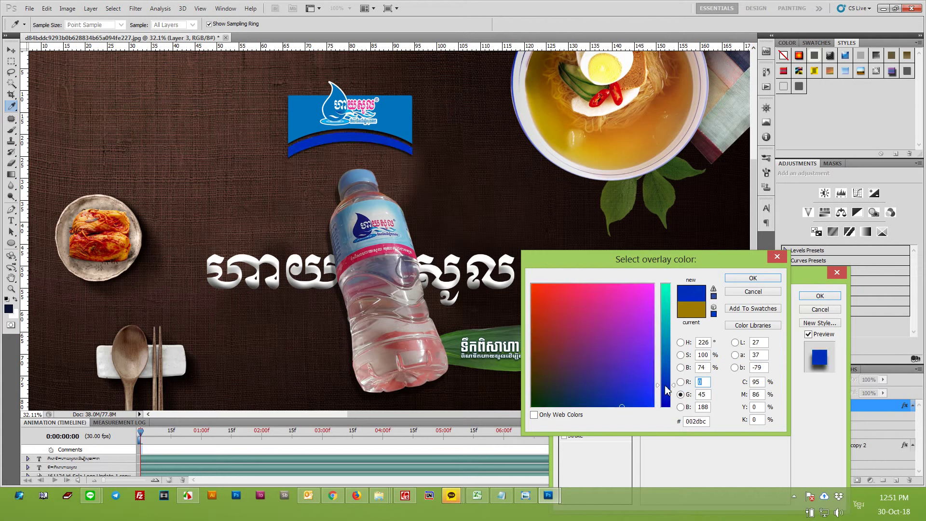
{"action": "left_click", "coordinate": [665, 351]}
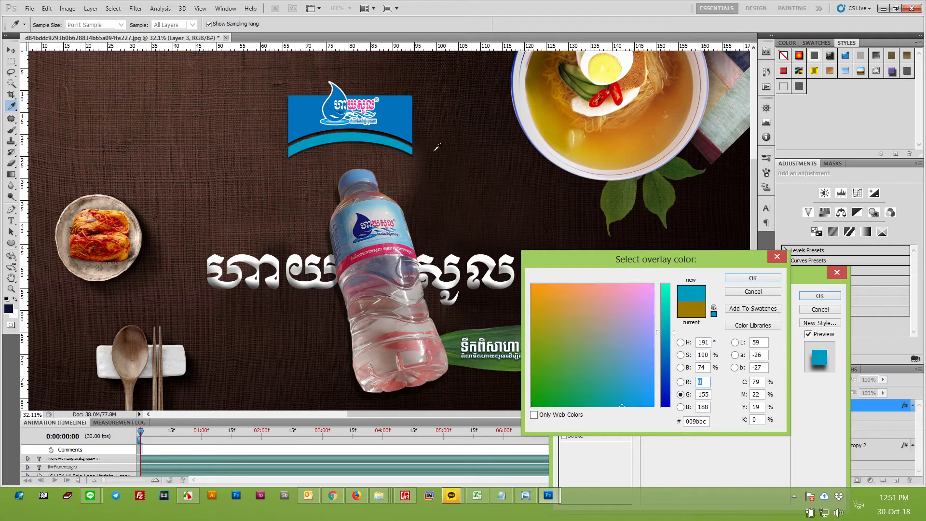
{"action": "left_click", "coordinate": [386, 270]}
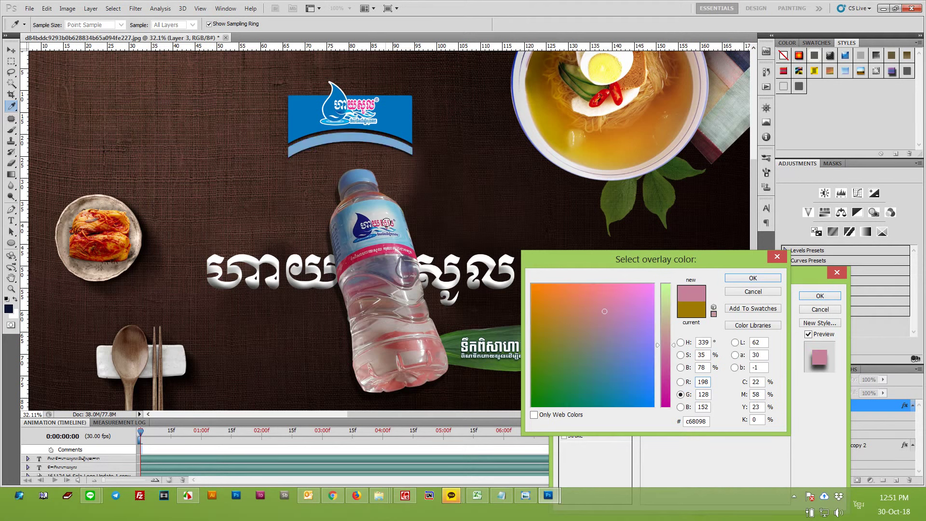
{"action": "left_click", "coordinate": [401, 245]}
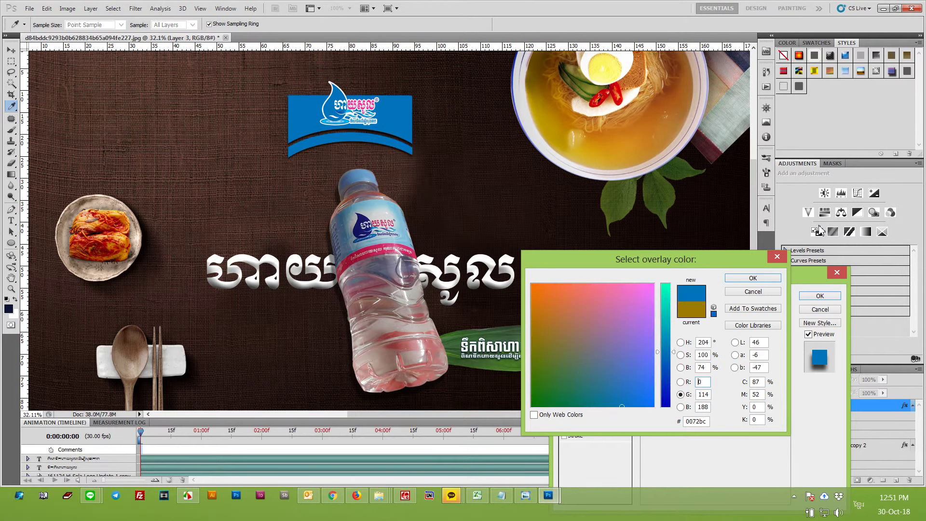
{"action": "key", "text": "Return"}
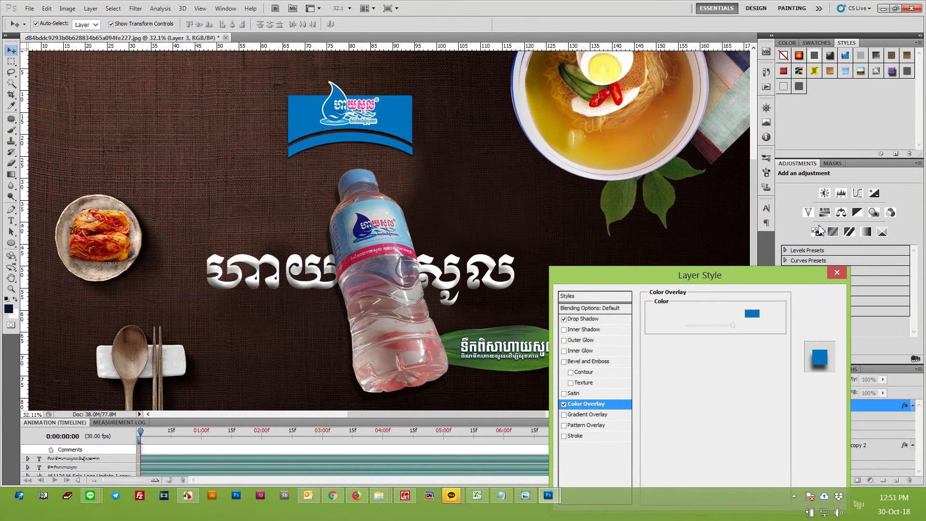
{"action": "key", "text": "Return"}
{"action": "scroll", "coordinate": [595, 258], "scroll_direction": "down", "scroll_amount": 3}
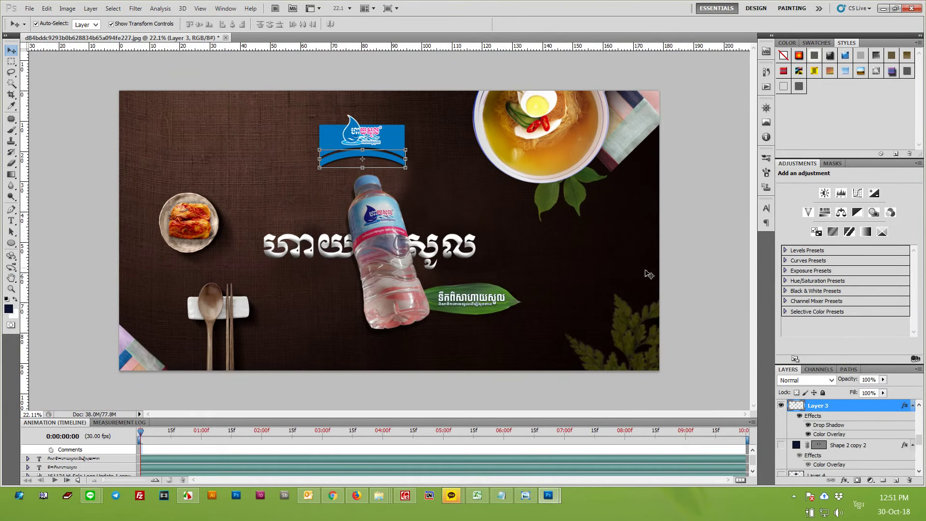
{"action": "left_click", "coordinate": [684, 284]}
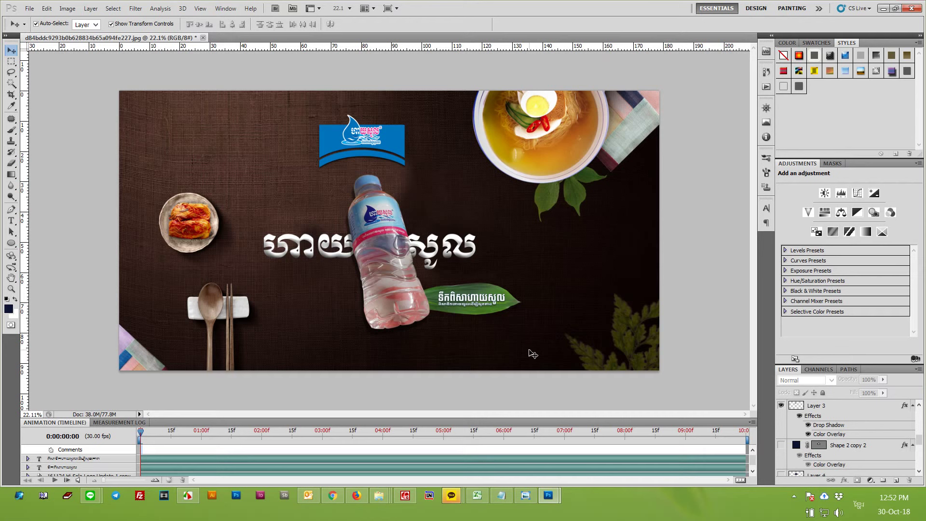
Step: Save As the Photoshop file Hi-Sol Korea.psd in the Downloads folder
{"action": "left_click", "coordinate": [29, 9]}
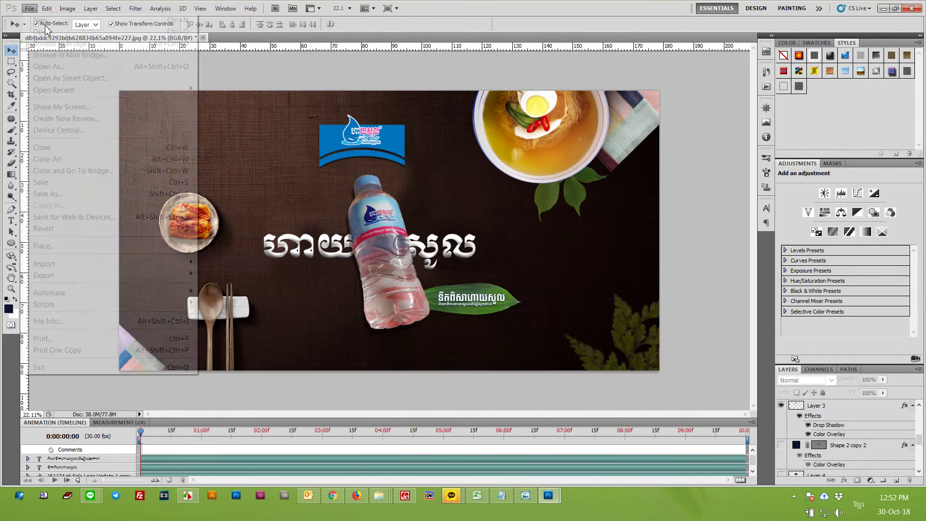
{"action": "left_click", "coordinate": [98, 194]}
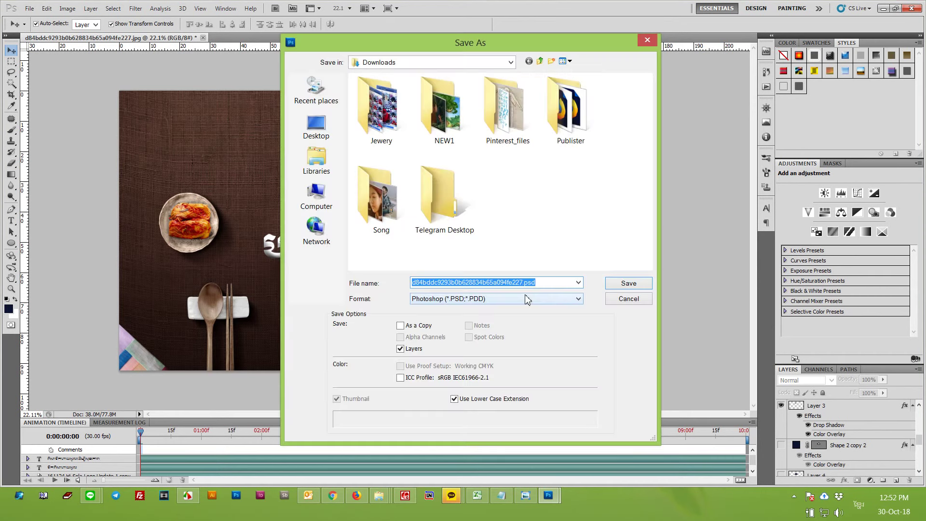
{"action": "type", "text": "ល"}
{"action": "key", "text": "alt+shift"}
{"action": "type", "text": "Hi-Sol Kore"}
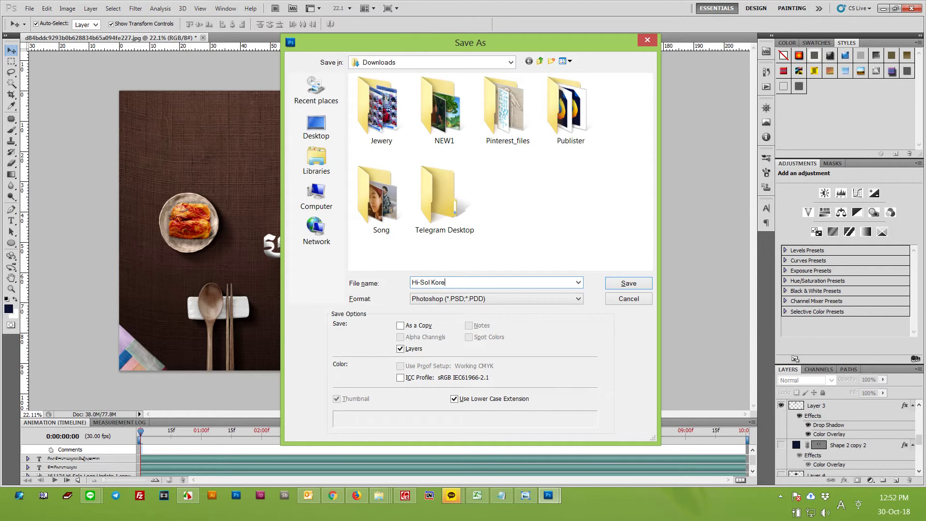
{"action": "key", "text": "Return"}
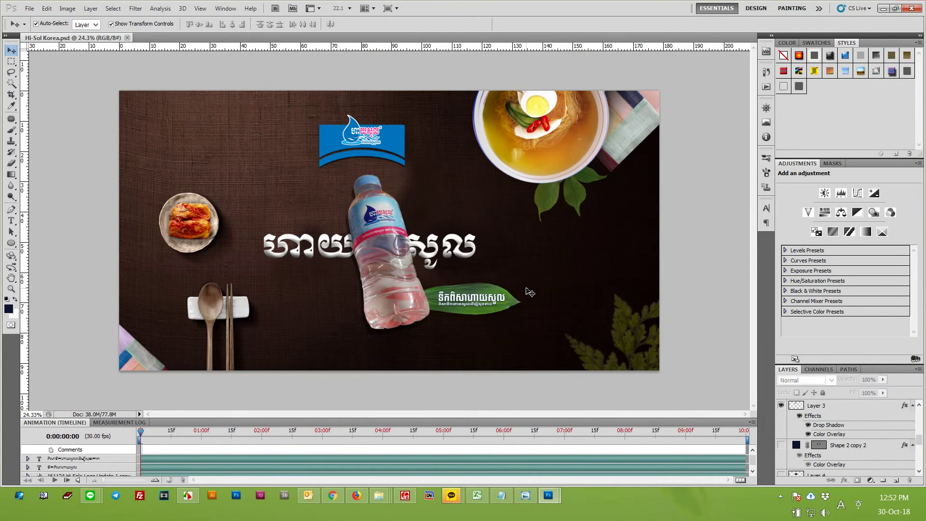
{"action": "scroll", "coordinate": [531, 292], "scroll_direction": "up", "scroll_amount": 3}
{"action": "key", "text": "t"}
{"action": "left_click", "coordinate": [532, 262]}
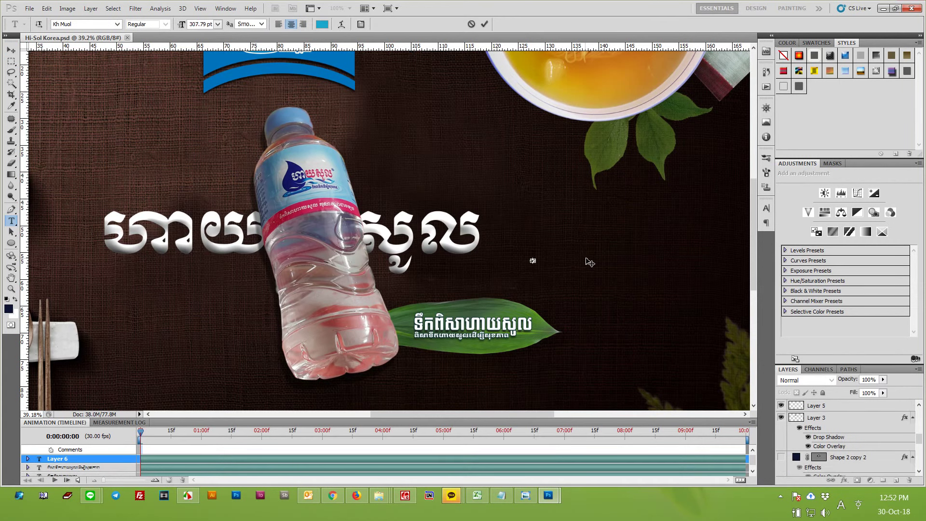
{"action": "key", "text": "alt+shift"}
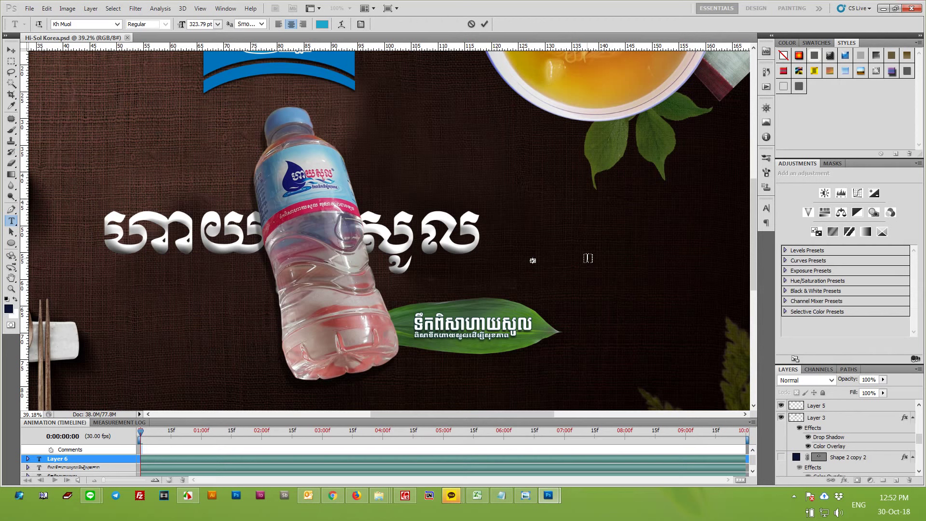
{"action": "left_click", "coordinate": [13, 51]}
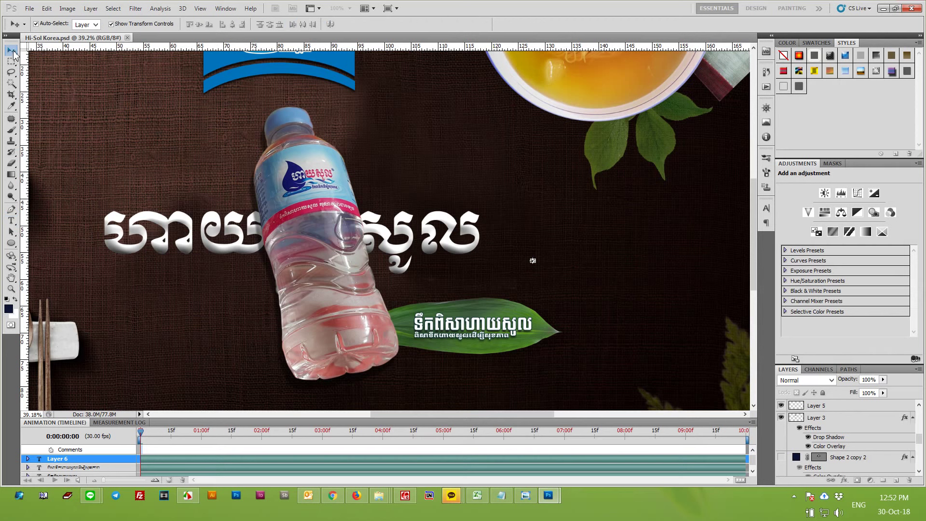
{"action": "key", "text": "ctrl+z"}
{"action": "key", "text": "t"}
{"action": "left_click", "coordinate": [528, 256]}
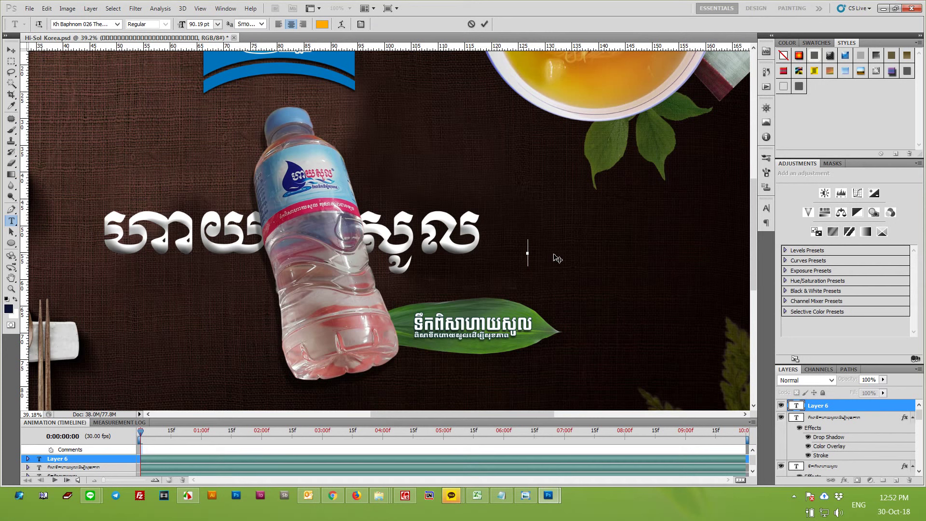
{"action": "type", "text": "dsfsdf"}
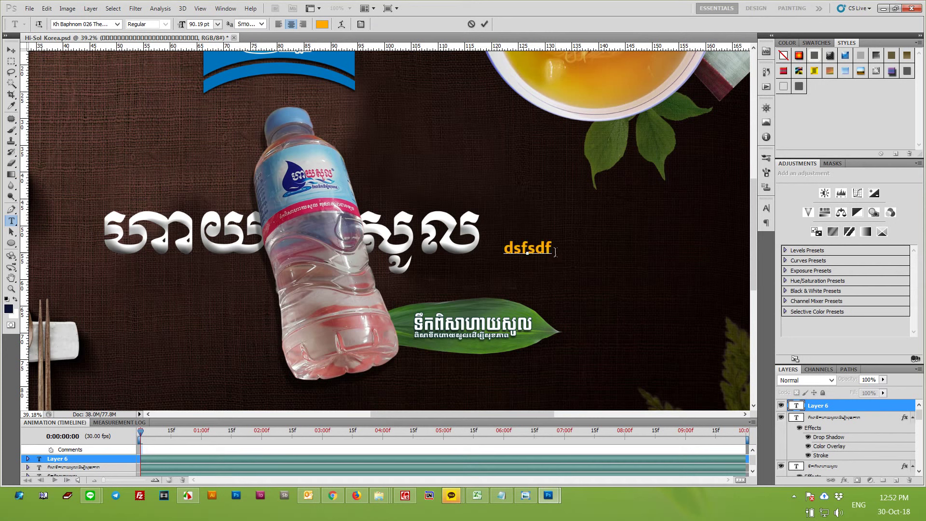
{"action": "left_click_drag", "start_coordinate": [556, 248], "coordinate": [494, 247]}
{"action": "key", "text": "alt+shift"}
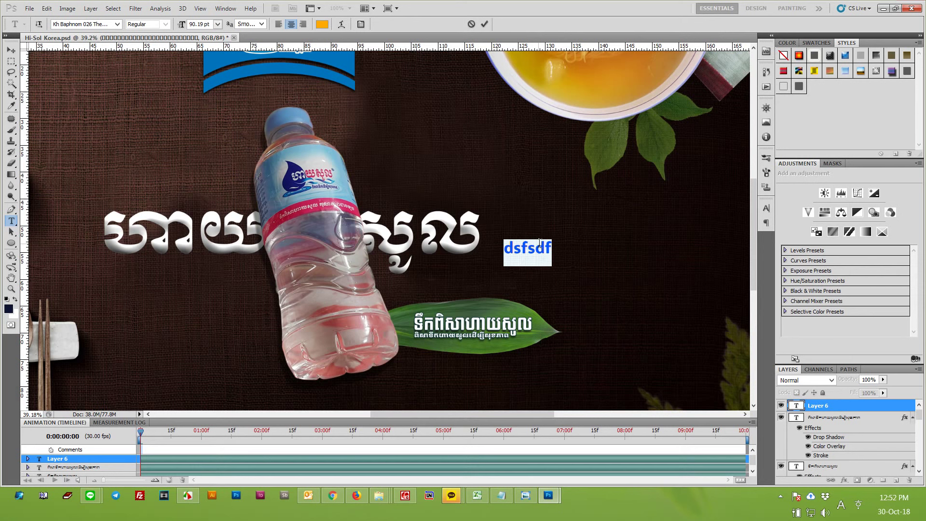
{"action": "key", "text": "ctrl+Return"}
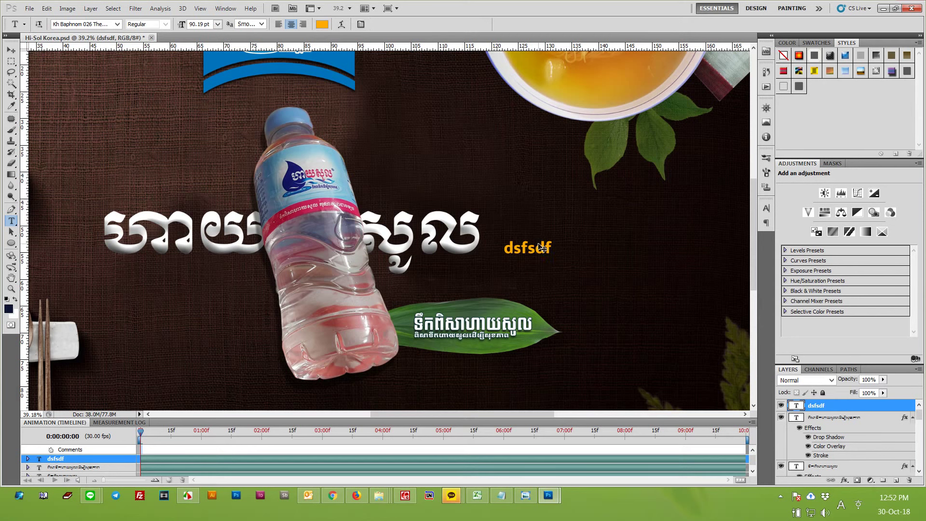
{"action": "left_click", "coordinate": [11, 50]}
{"action": "key", "text": "Delete"}
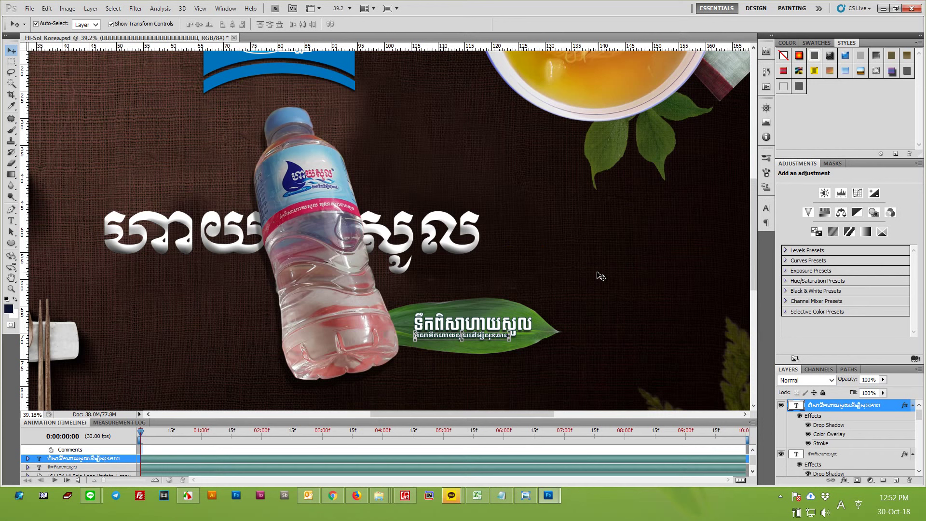
Step: Duplicate the large Khmer headline layer and reselect the original headline layer
{"action": "left_click", "coordinate": [454, 224]}
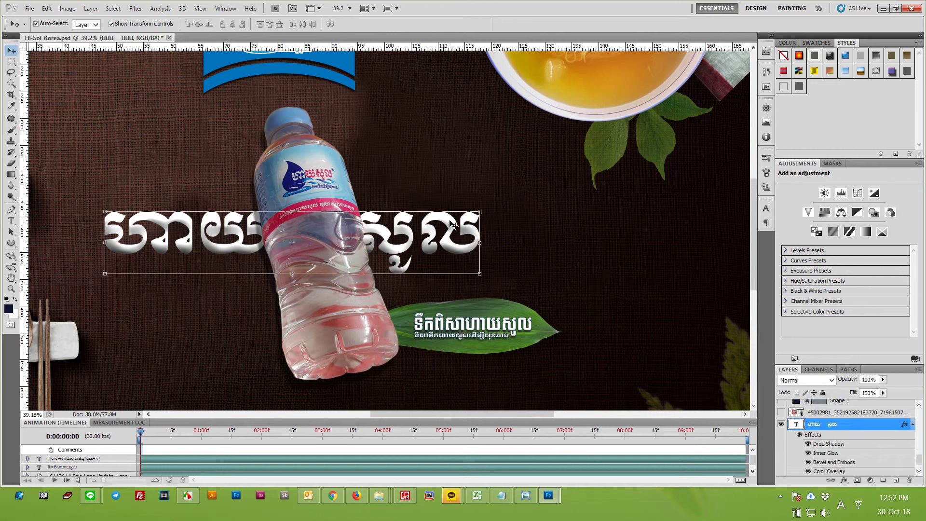
{"action": "key", "text": "ctrl+j"}
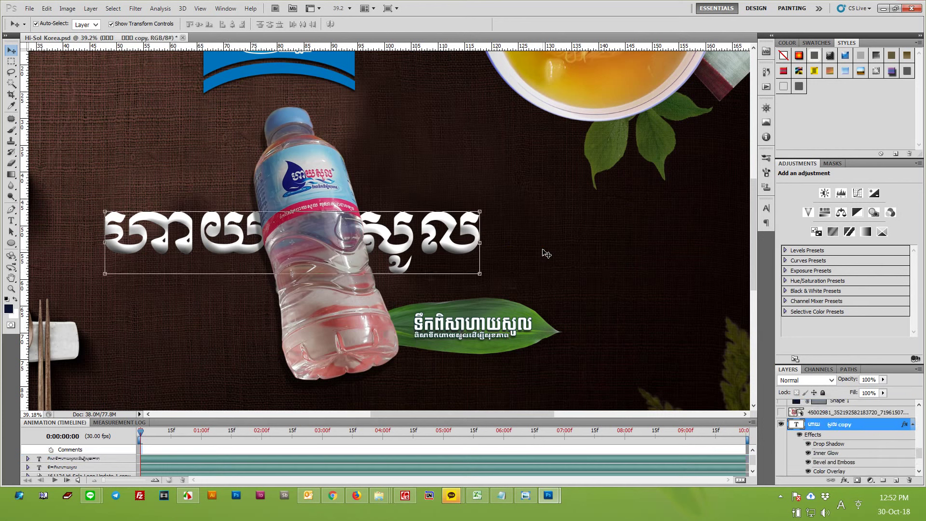
{"action": "left_click", "coordinate": [914, 427]}
{"action": "left_click", "coordinate": [832, 457]}
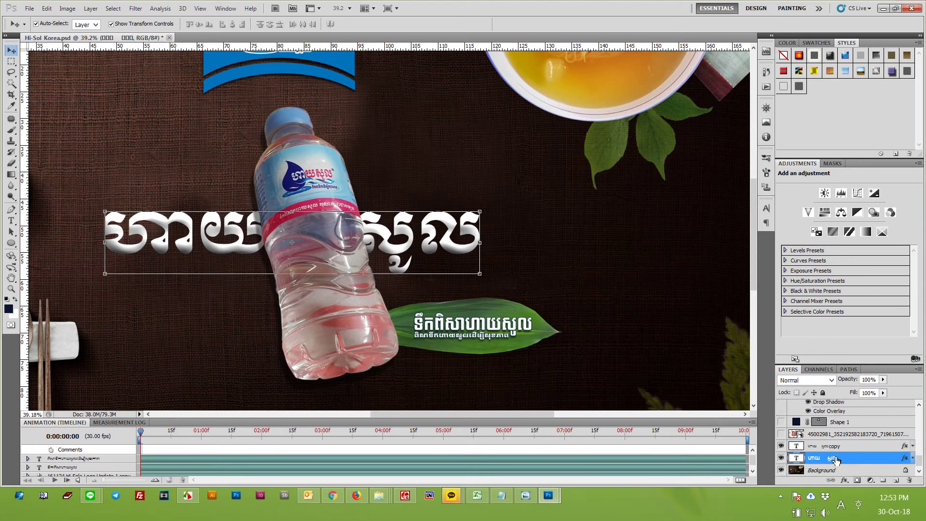
Step: Mirror the headline horizontally and move it just below the title
{"action": "key", "text": "ctrl+t"}
{"action": "right_click", "coordinate": [409, 242]}
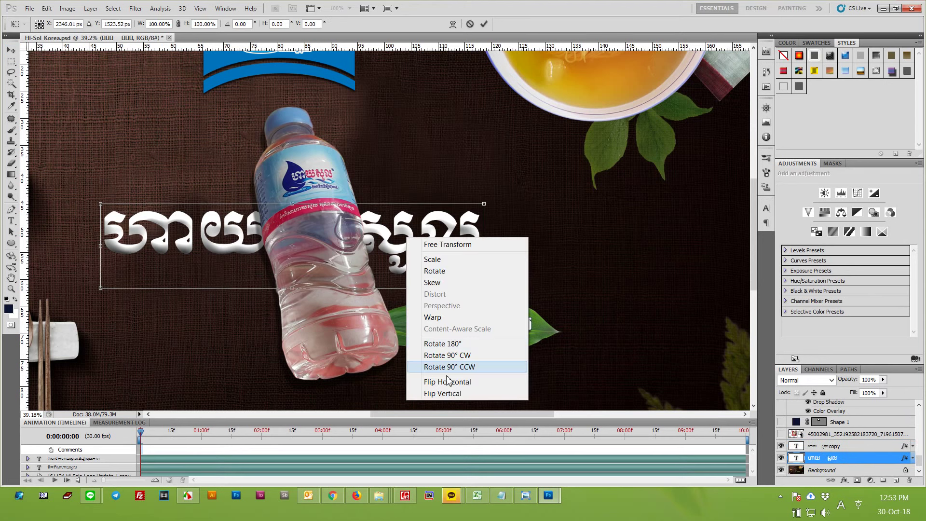
{"action": "left_click", "coordinate": [447, 382]}
{"action": "left_click_drag", "start_coordinate": [409, 241], "coordinate": [411, 280]}
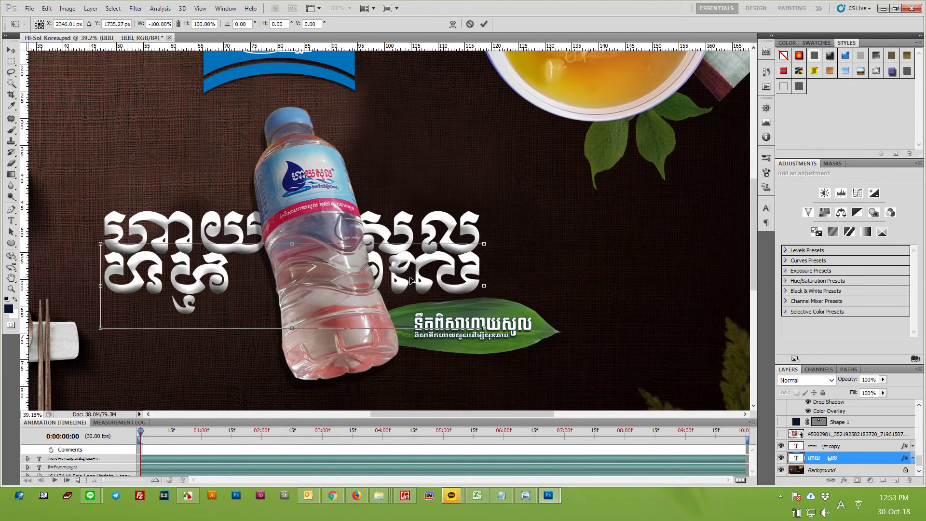
{"action": "left_click_drag", "start_coordinate": [411, 280], "coordinate": [410, 276]}
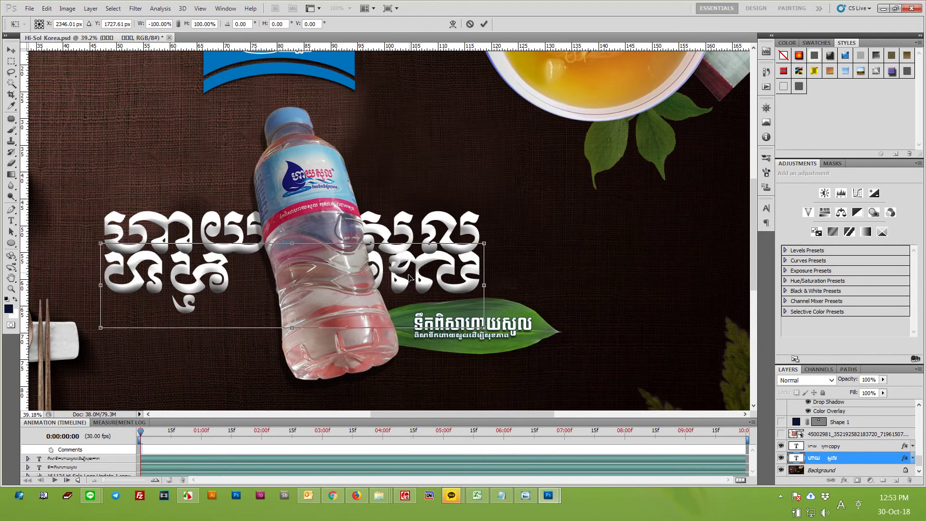
{"action": "key", "text": "Return"}
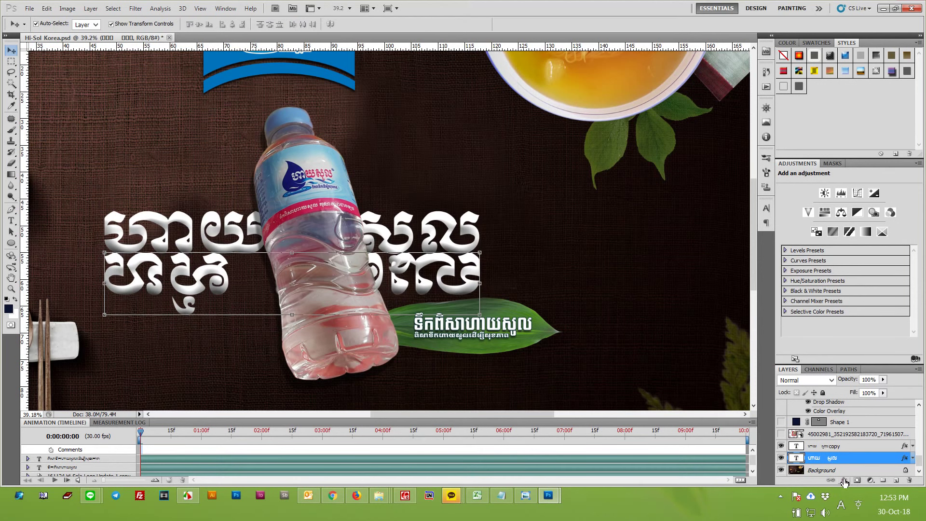
Step: Add a layer mask, then flip the headline copy back horizontally and upside down beneath the title
{"action": "left_click", "coordinate": [857, 480]}
{"action": "key", "text": "g"}
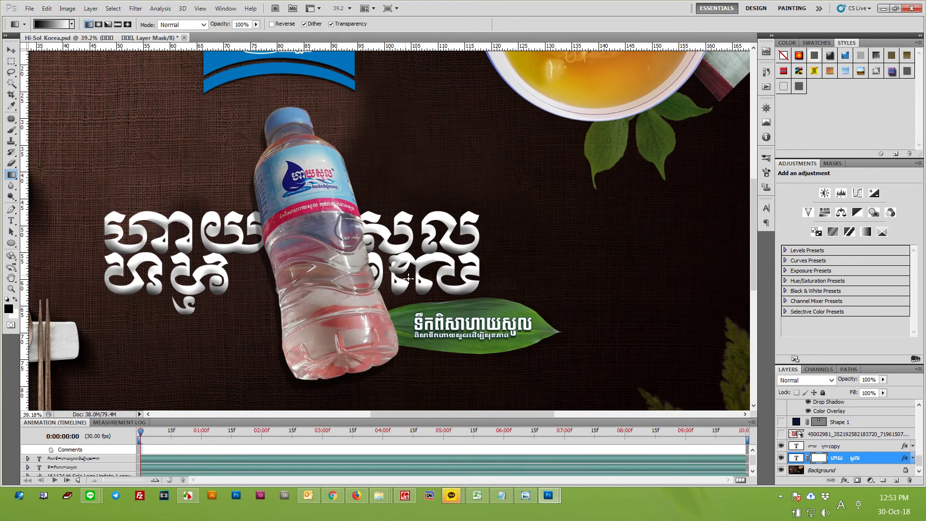
{"action": "key", "text": "v"}
{"action": "key", "text": "ctrl+t"}
{"action": "right_click", "coordinate": [411, 276]}
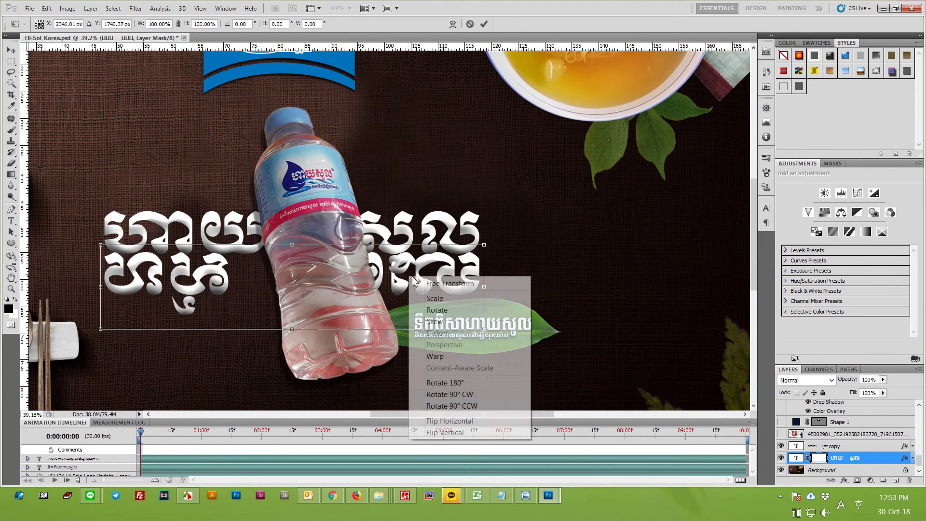
{"action": "left_click", "coordinate": [472, 419]}
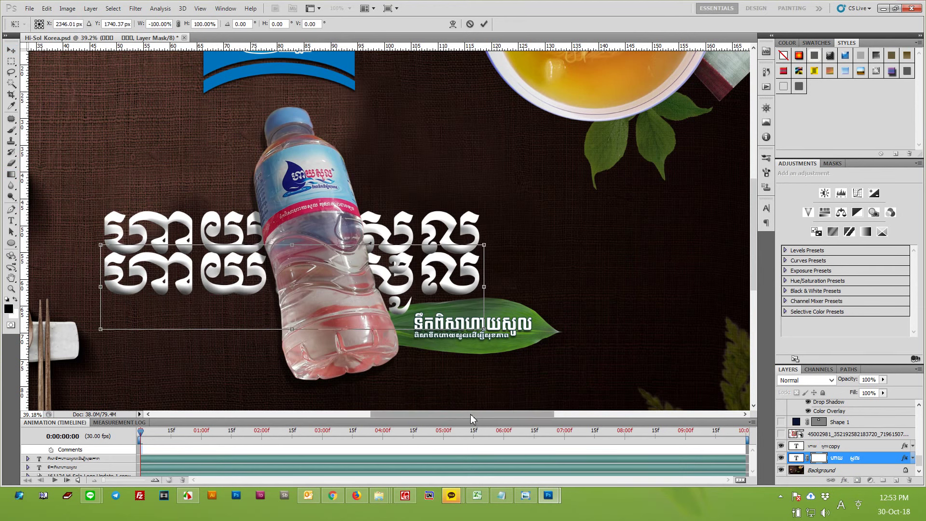
{"action": "right_click", "coordinate": [463, 284]}
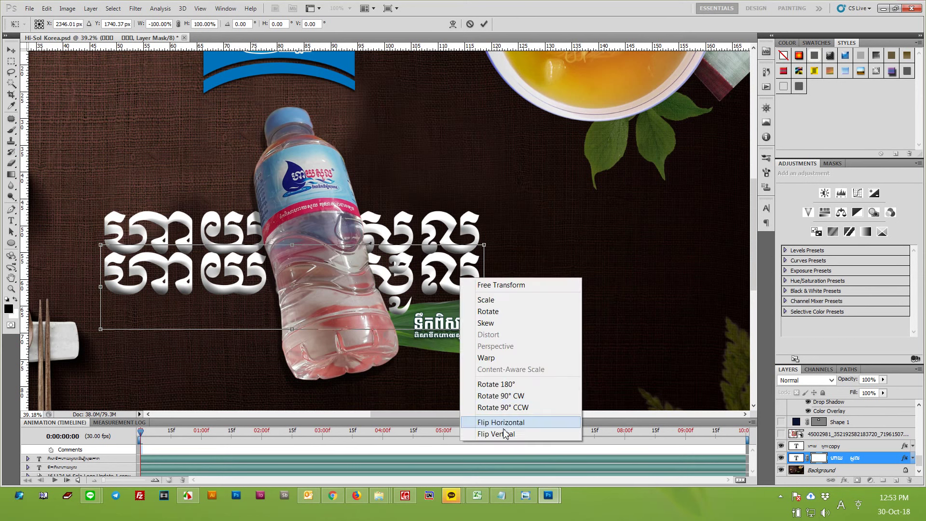
{"action": "left_click", "coordinate": [502, 434]}
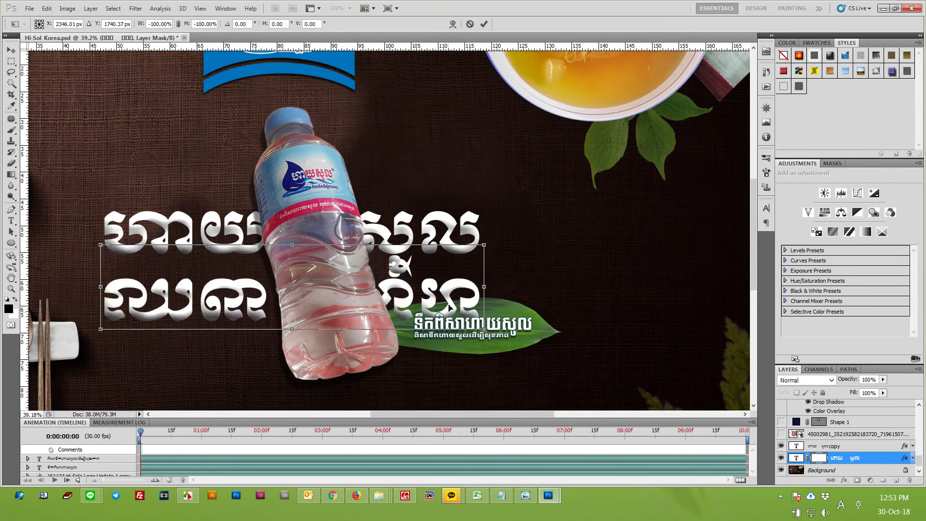
{"action": "left_click_drag", "start_coordinate": [453, 294], "coordinate": [453, 274]}
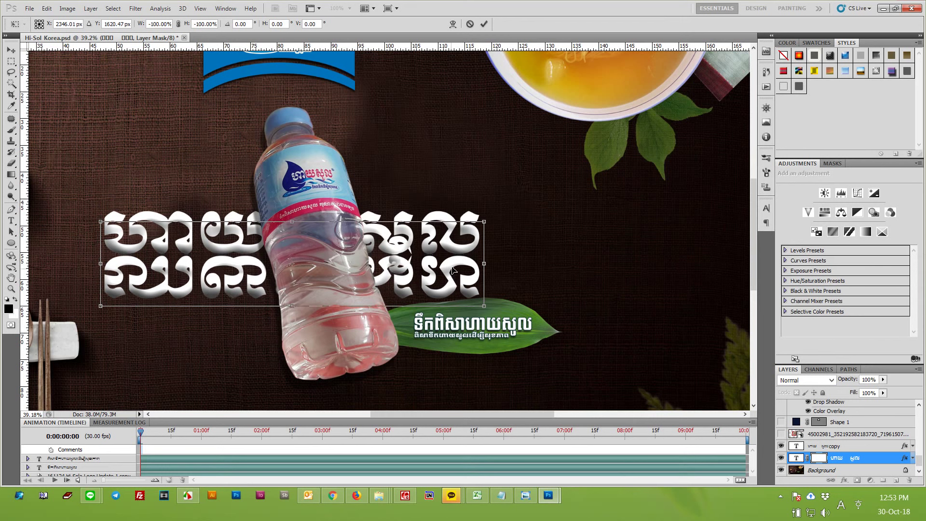
Step: Set the mirrored title to 24% opacity and fade it downward with a gradient layer mask
{"action": "key", "text": "Return"}
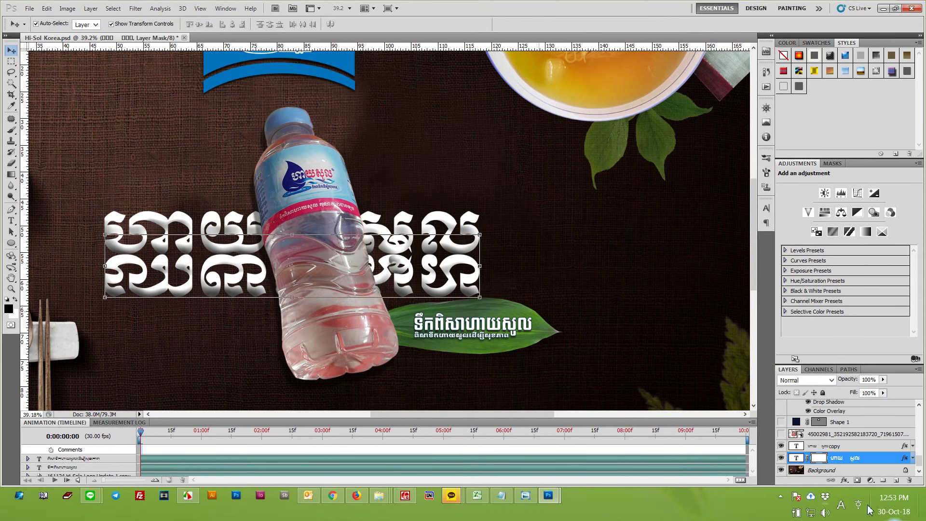
{"action": "left_click", "coordinate": [883, 380]}
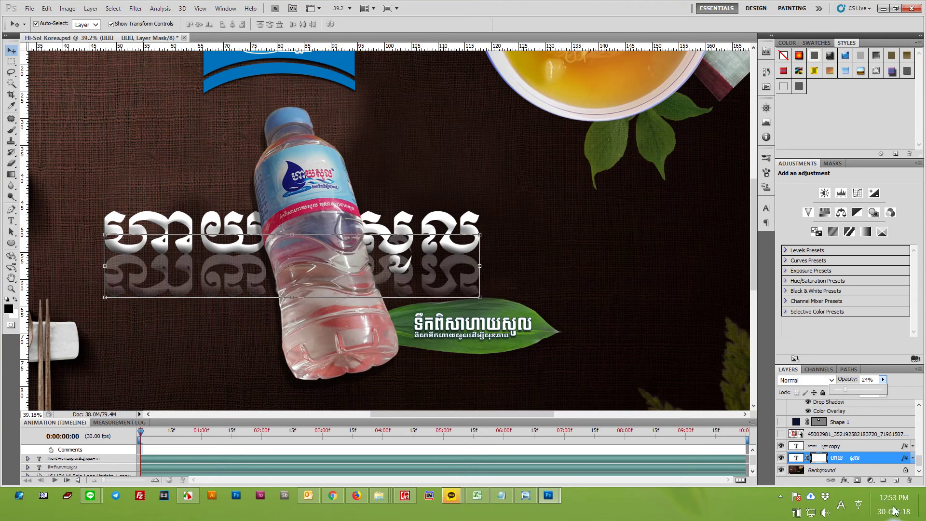
{"action": "left_click", "coordinate": [857, 480]}
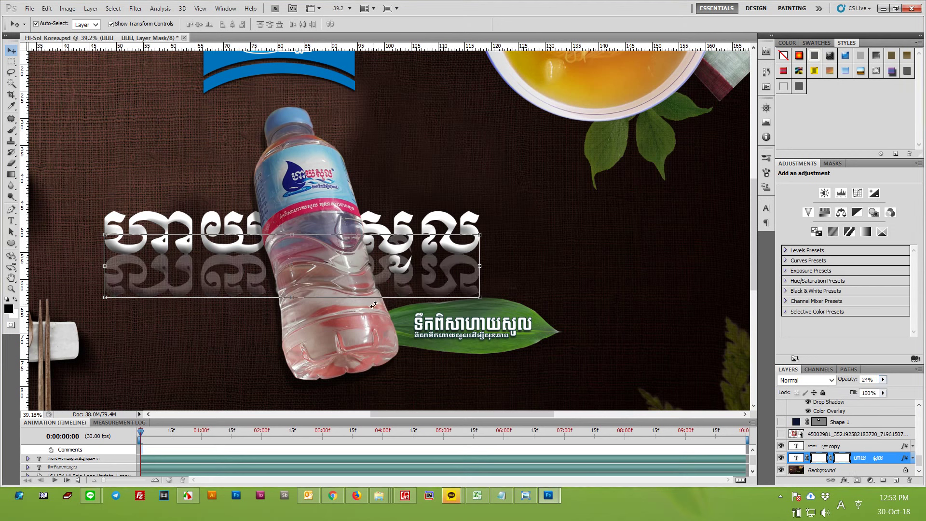
{"action": "key", "text": "g"}
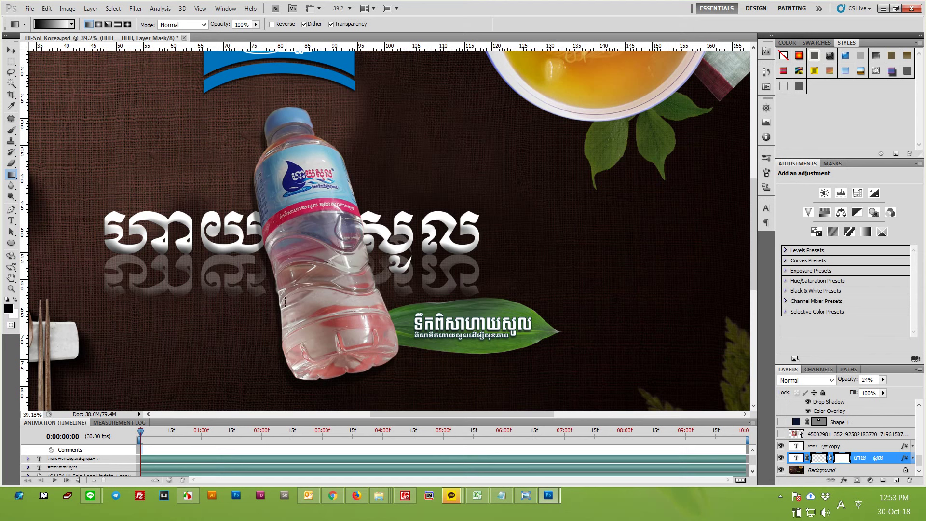
{"action": "left_click_drag", "start_coordinate": [255, 255], "coordinate": [255, 287]}
{"action": "left_click_drag", "start_coordinate": [253, 187], "coordinate": [253, 186]}
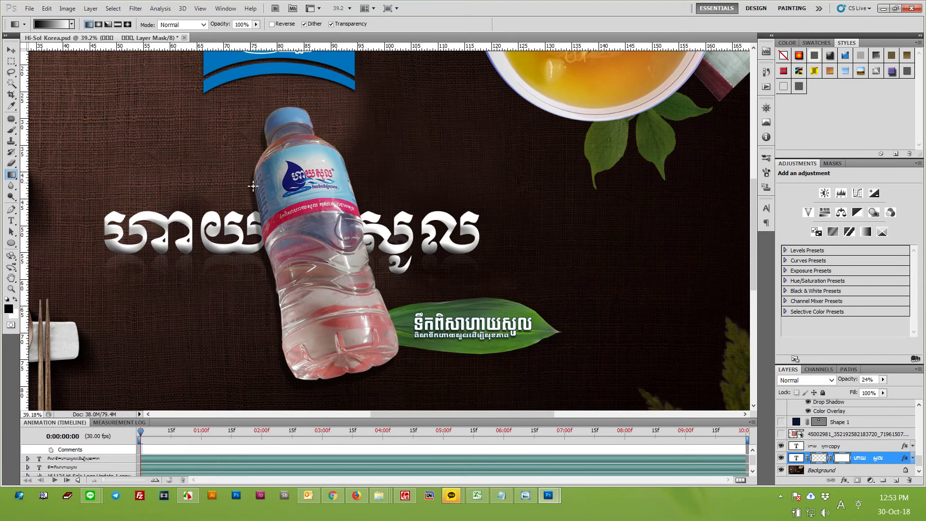
{"action": "key", "text": "v"}
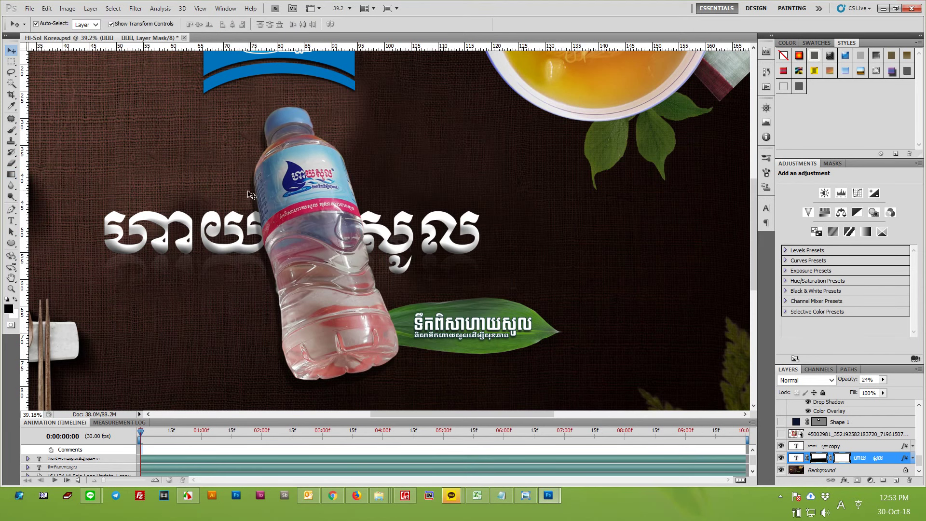
{"action": "key", "text": "ctrl+0"}
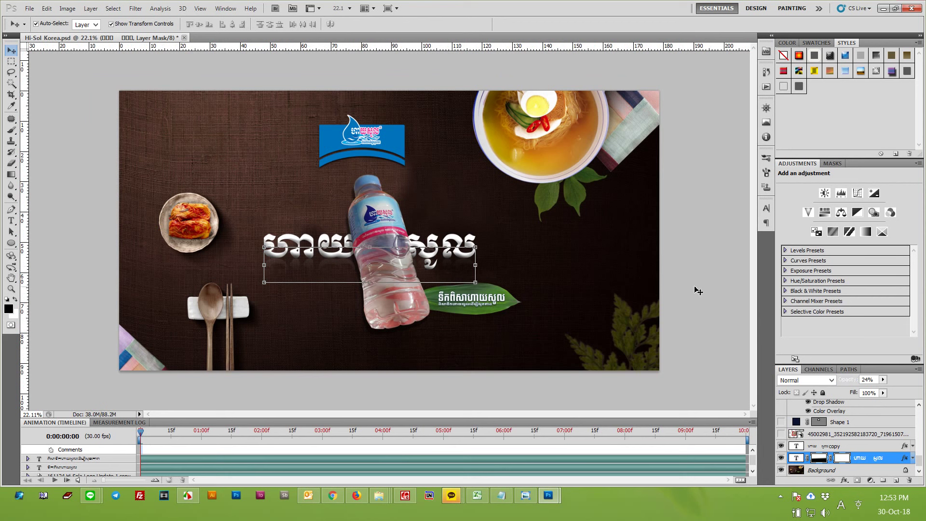
Step: Hide and reshow the reflection layer to compare the ad with and without it
{"action": "left_click", "coordinate": [699, 291]}
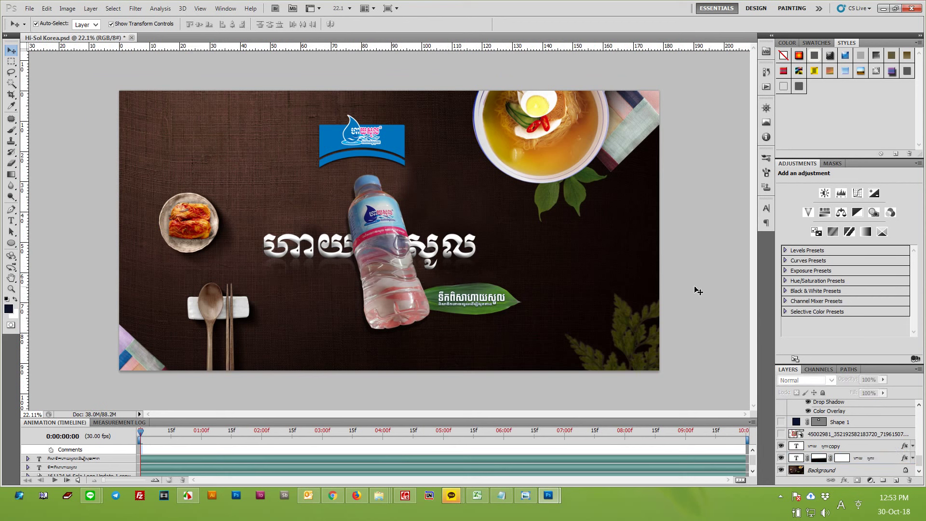
{"action": "left_click", "coordinate": [337, 266]}
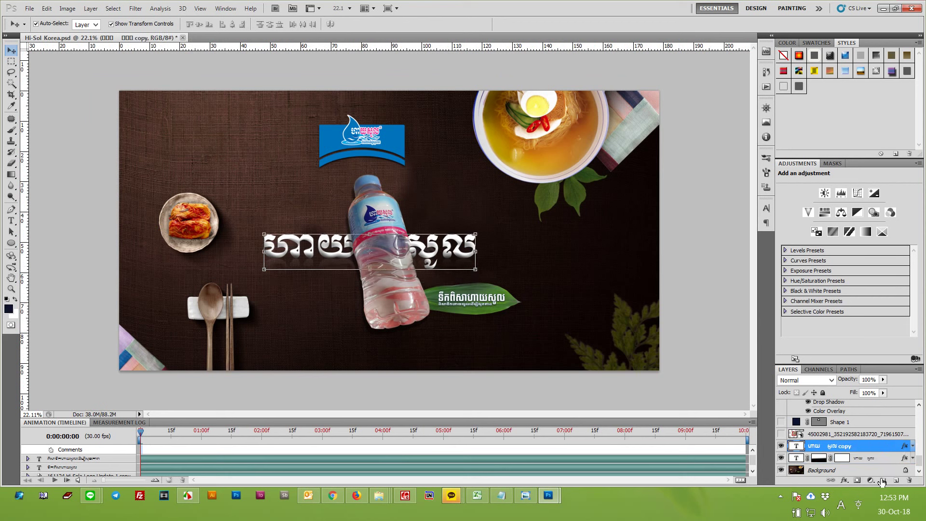
{"action": "left_click", "coordinate": [781, 458]}
{"action": "left_click", "coordinate": [697, 278]}
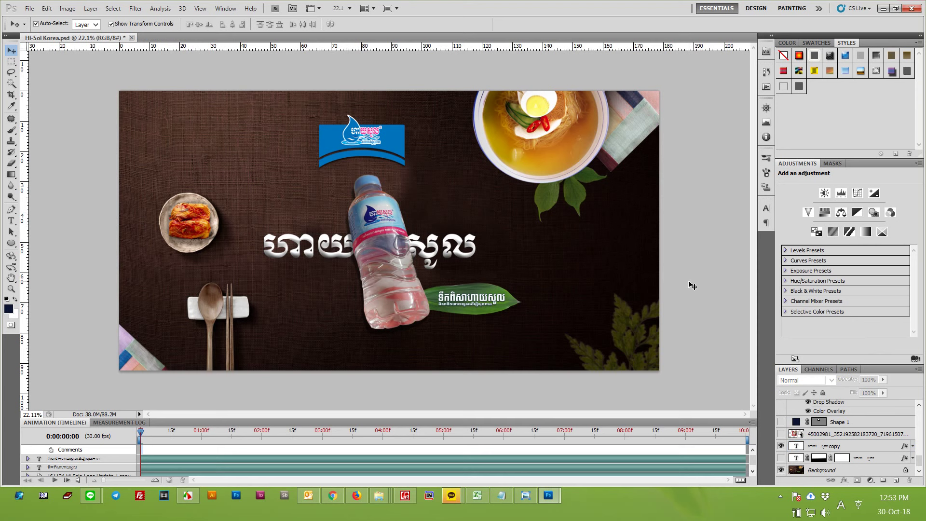
Step: Save Hi-Sol Korea.psd and start Save for Web & Devices, accepting the oversized-image warning
{"action": "key", "text": "ctrl+s"}
{"action": "key", "text": "ctrl+alt+shift+s"}
{"action": "left_click", "coordinate": [499, 302]}
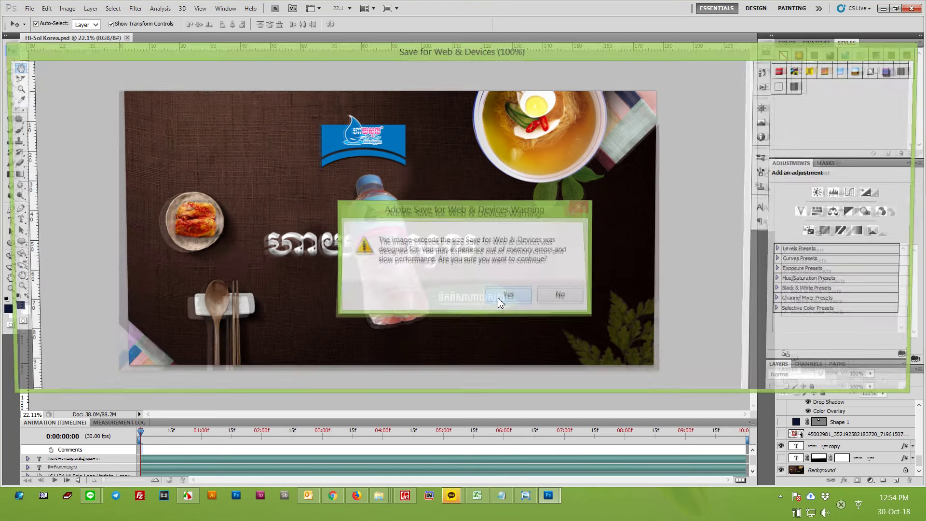